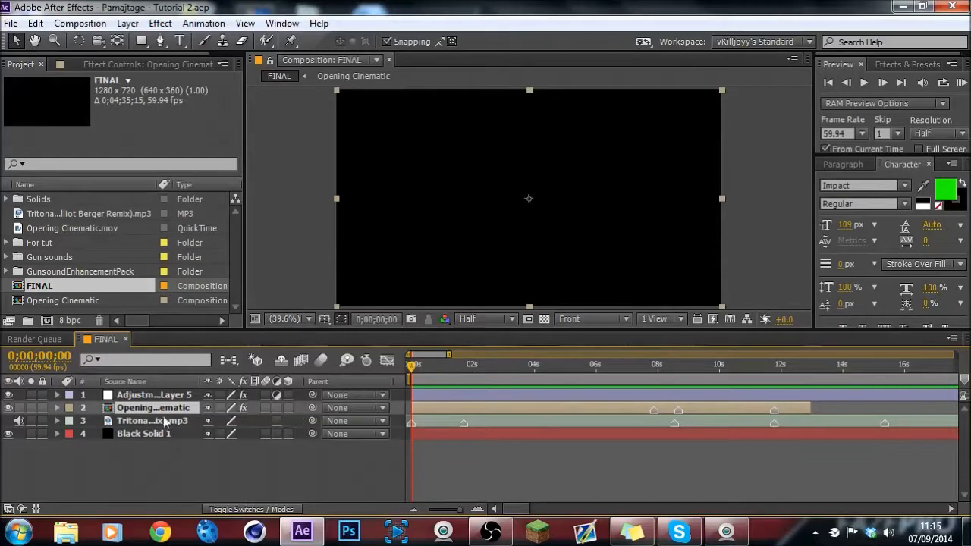
# Step: Play a RAM preview of the FINAL composition from the start, stop it, and move the playhead to about 0;00;16;18
pyautogui.click(961, 82)
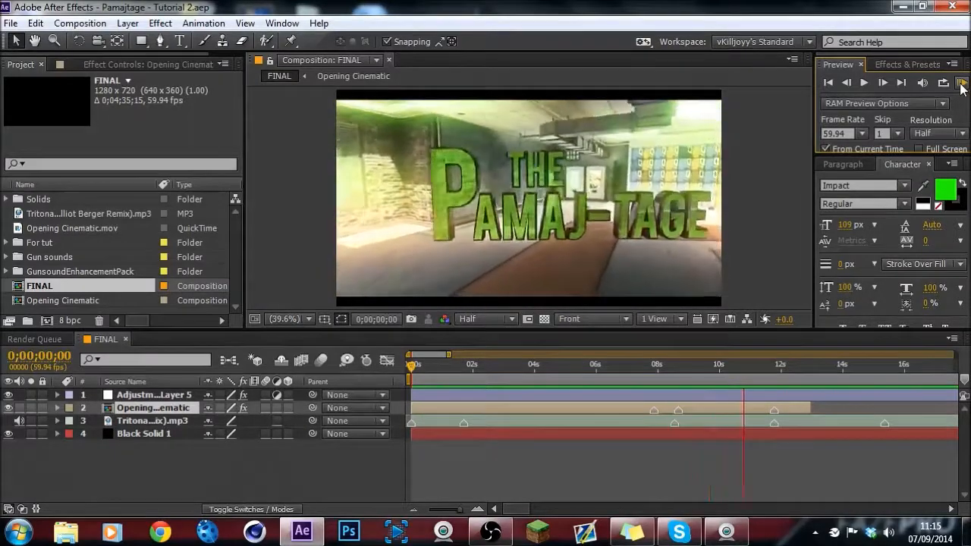
pyautogui.click(962, 84)
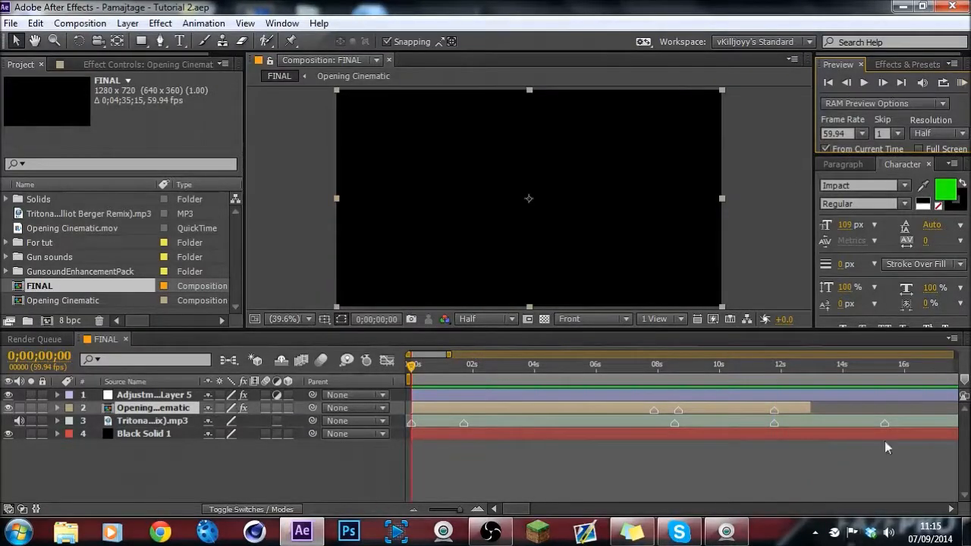
pyautogui.moveTo(843, 380); pyautogui.dragTo(923, 382)
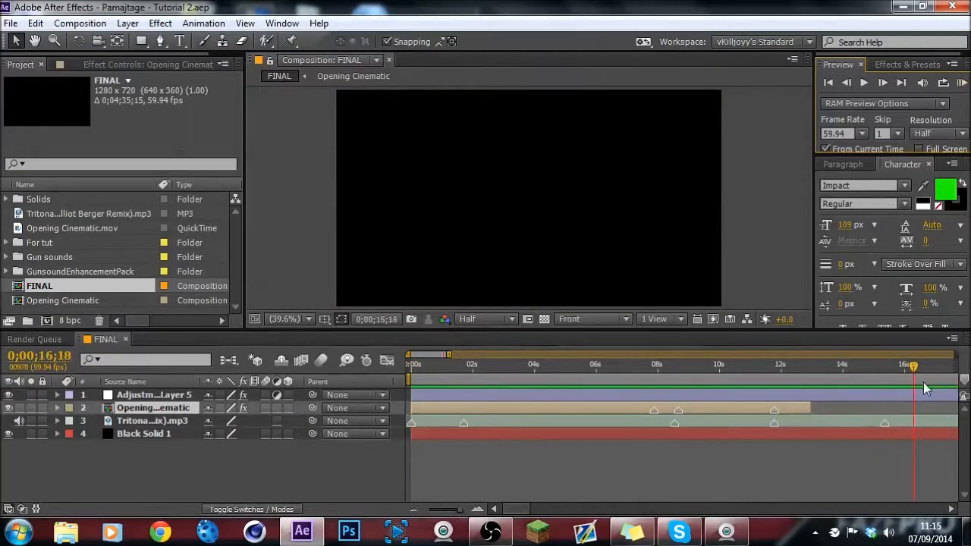
# Step: Reveal the audio waveform of the MP3 music layer, with the timeline zoomed in on its first nine seconds
pyautogui.click(574, 422)
pyautogui.press('l')
pyautogui.press('l')
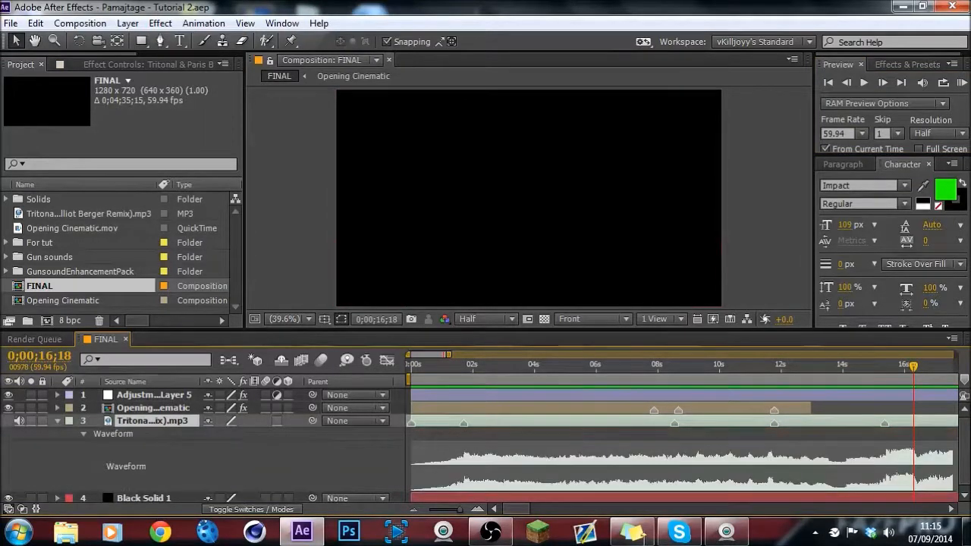
pyautogui.click(478, 509)
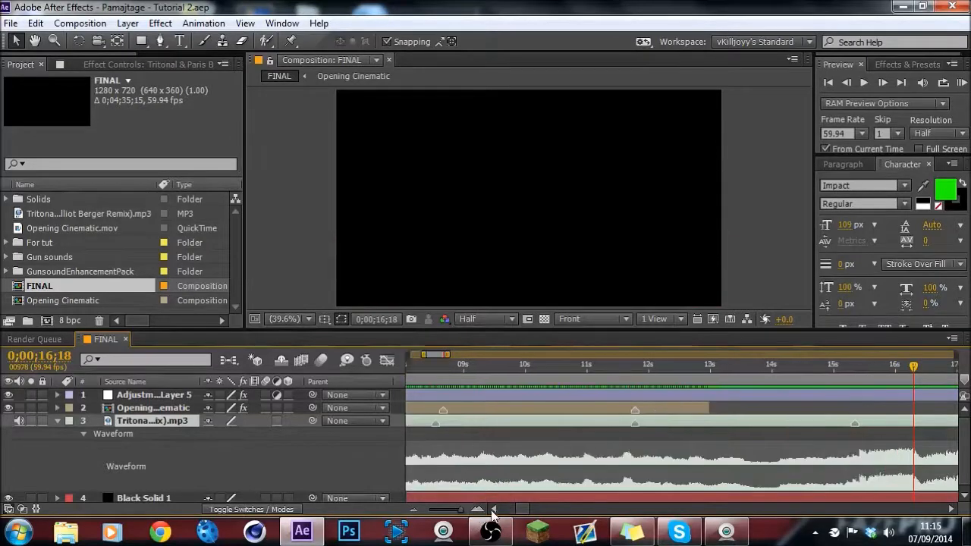
pyautogui.moveTo(524, 509); pyautogui.dragTo(513, 509)
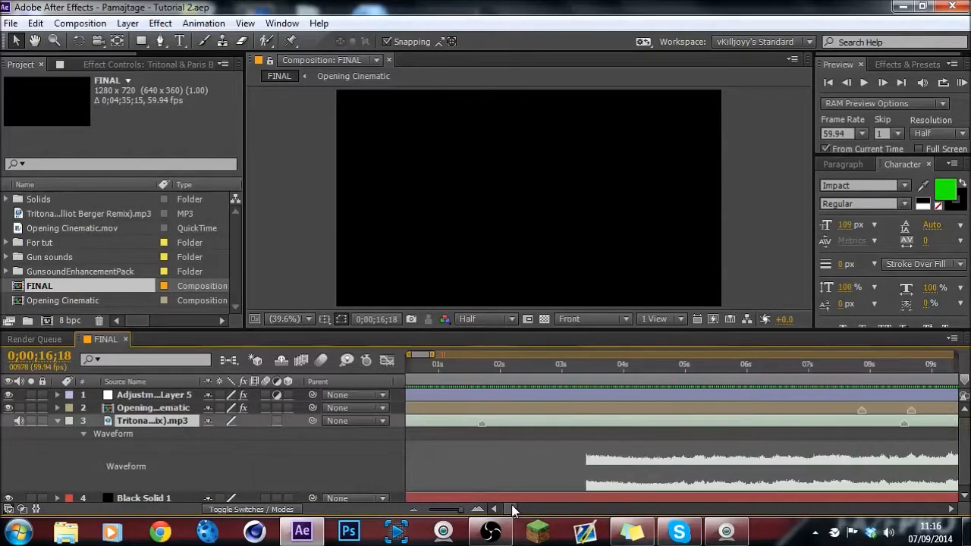
# Step: Scrub the intro around two seconds, turn off the Opening Cinematic layer's video, and select the MP3 music layer
pyautogui.click(500, 406)
pyautogui.click(480, 368)
pyautogui.moveTo(480, 370); pyautogui.dragTo(537, 383)
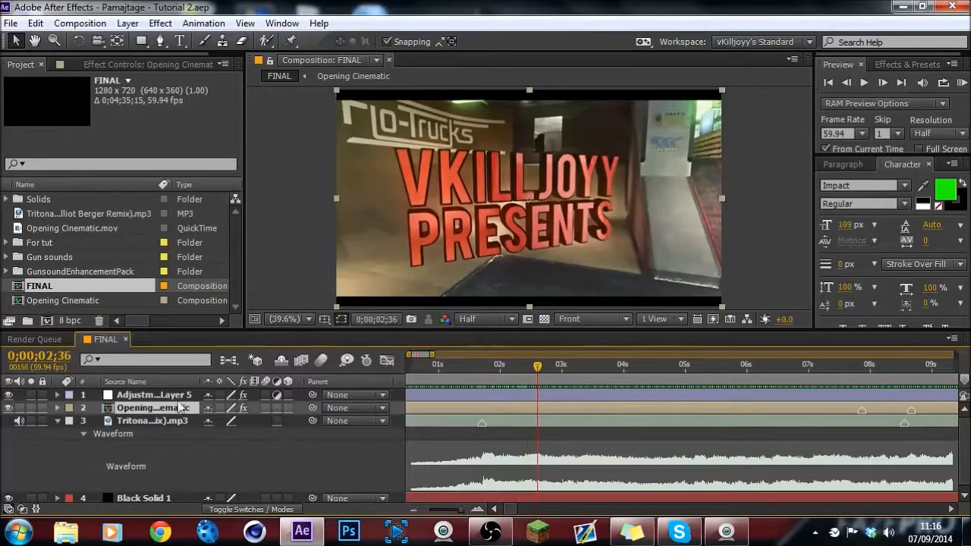
pyautogui.click(9, 408)
pyautogui.click(511, 422)
# Step: Scrub the music by ear from its first beat and add a layer marker on the beat at about 3 s
pyautogui.moveTo(478, 372); pyautogui.dragTo(516, 377)
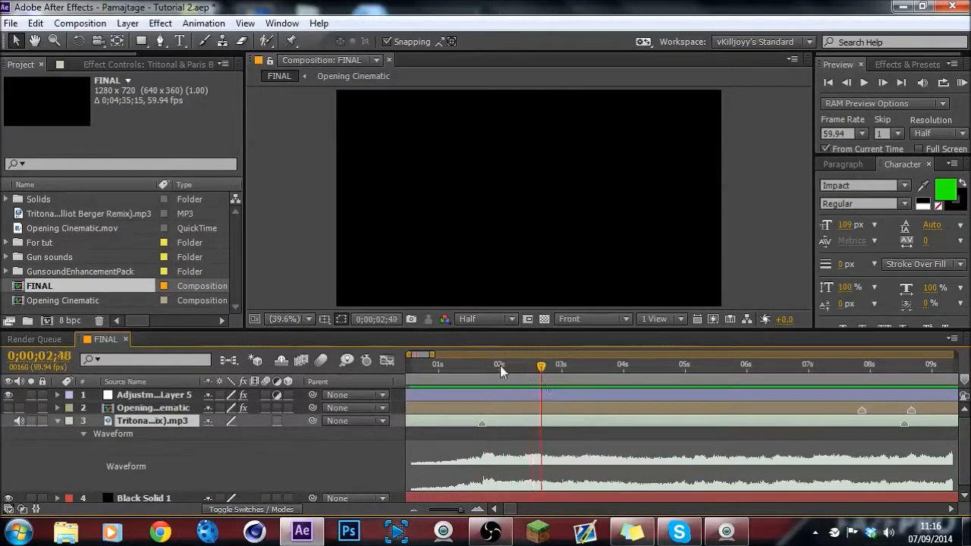
pyautogui.click(477, 369)
pyautogui.moveTo(488, 371); pyautogui.dragTo(614, 382)
pyautogui.moveTo(484, 370); pyautogui.dragTo(477, 388)
pyautogui.moveTo(543, 387); pyautogui.dragTo(521, 385)
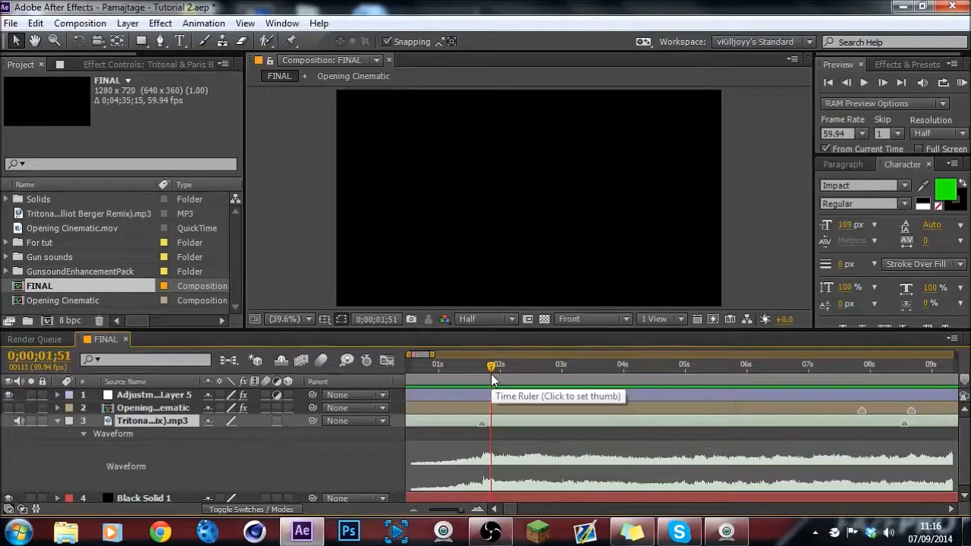
pyautogui.moveTo(483, 371); pyautogui.dragTo(563, 389)
pyautogui.press('KP_Multiply')
# Step: Add beat markers to the music layer at about 0;00;02;25, 0;00;03;24 and 0;00;03;53
pyautogui.moveTo(533, 377)
pyautogui.mouseDown()
pyautogui.moveTo(495, 378)
pyautogui.moveTo(539, 378)
pyautogui.moveTo(526, 383)
pyautogui.mouseUp()
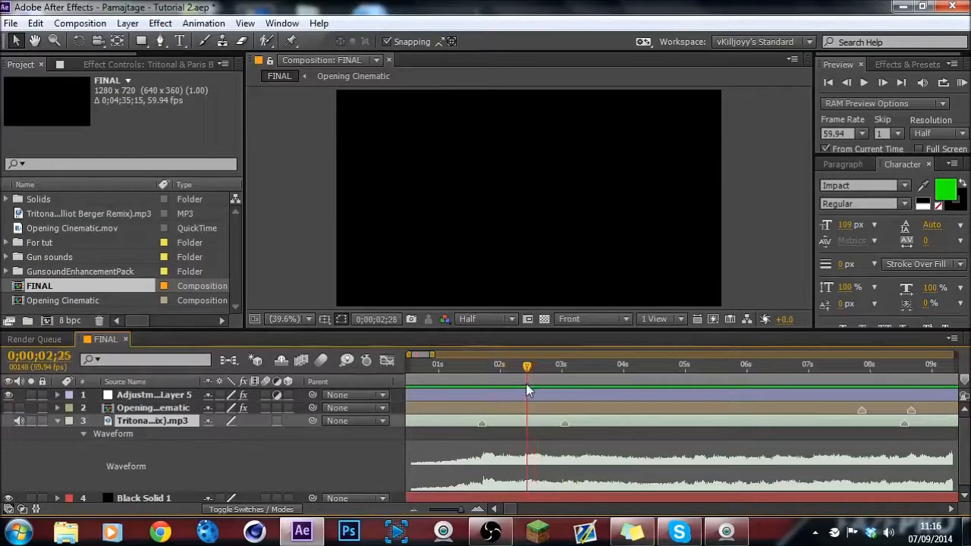
pyautogui.press('KP_Multiply')
pyautogui.moveTo(535, 369); pyautogui.dragTo(587, 415)
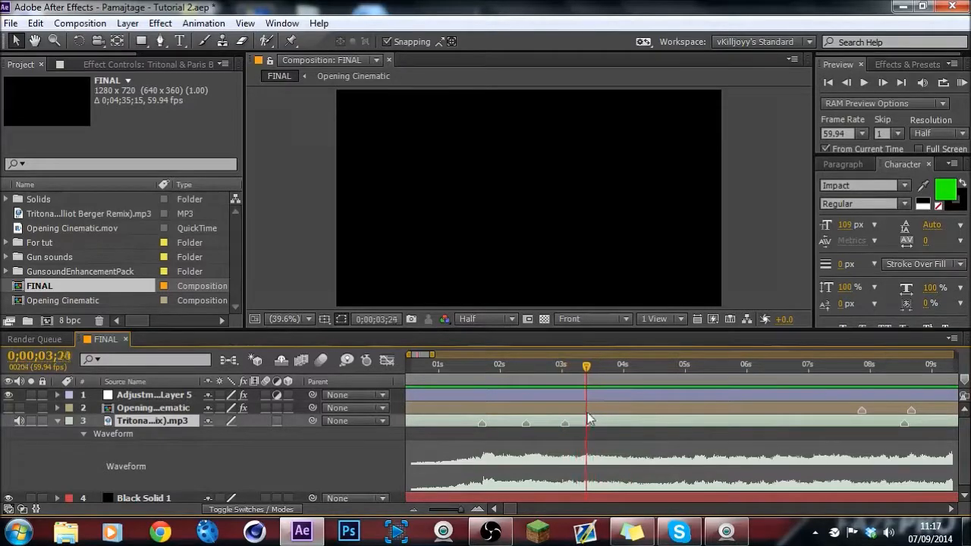
pyautogui.moveTo(588, 372); pyautogui.dragTo(617, 390)
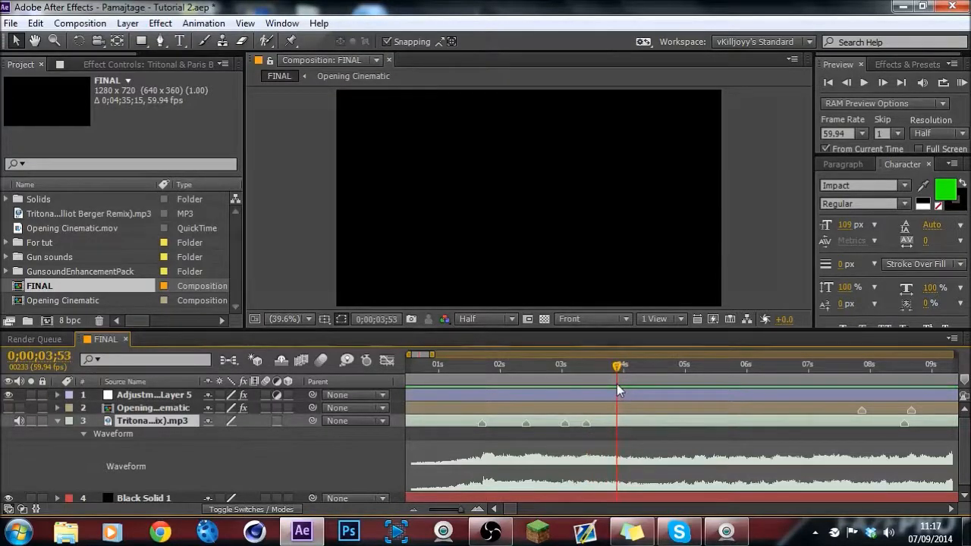
pyautogui.press('KP_Multiply')
# Step: Add four more beat markers to the music layer at about 4.1, 4.8, 5.2 and 5.7 seconds
pyautogui.moveTo(627, 371)
pyautogui.mouseDown()
pyautogui.moveTo(650, 378)
pyautogui.moveTo(609, 392)
pyautogui.moveTo(639, 390)
pyautogui.moveTo(629, 395)
pyautogui.moveTo(637, 367)
pyautogui.moveTo(674, 376)
pyautogui.moveTo(685, 365)
pyautogui.moveTo(726, 375)
pyautogui.moveTo(679, 384)
pyautogui.moveTo(740, 386)
pyautogui.moveTo(728, 395)
pyautogui.mouseUp()
pyautogui.press('KP_Multiply')
pyautogui.press('KP_Multiply')
pyautogui.press('KP_Multiply')
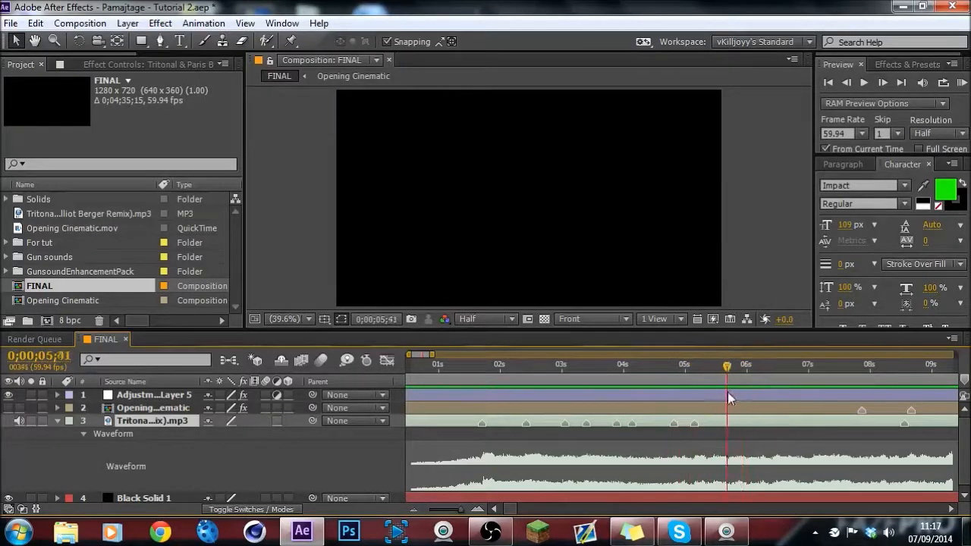
pyautogui.press('KP_Multiply')
# Step: Try marking further beats on the music layer at about 0;00;06;17 and 0;00;07;53
pyautogui.moveTo(730, 365); pyautogui.dragTo(817, 378)
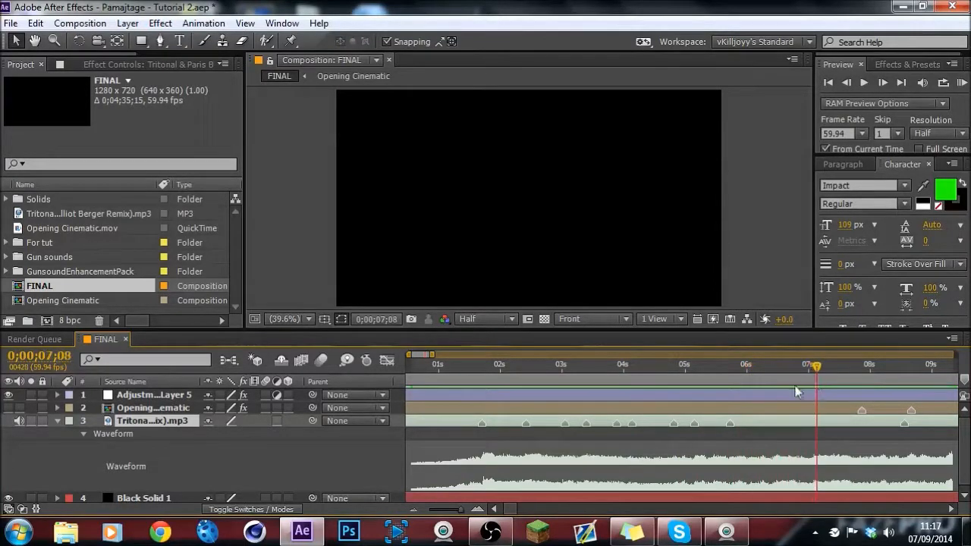
pyautogui.moveTo(735, 368); pyautogui.dragTo(863, 411)
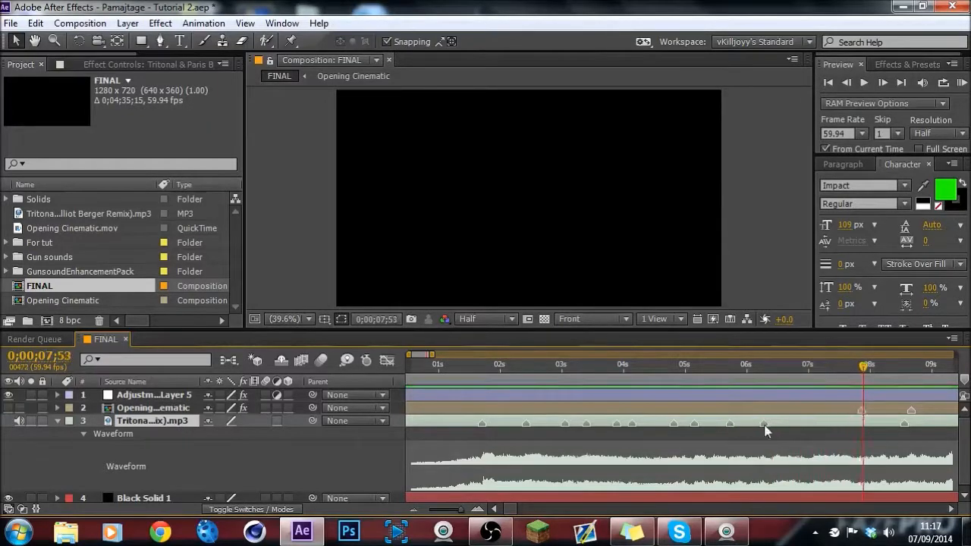
pyautogui.press('KP_Multiply')
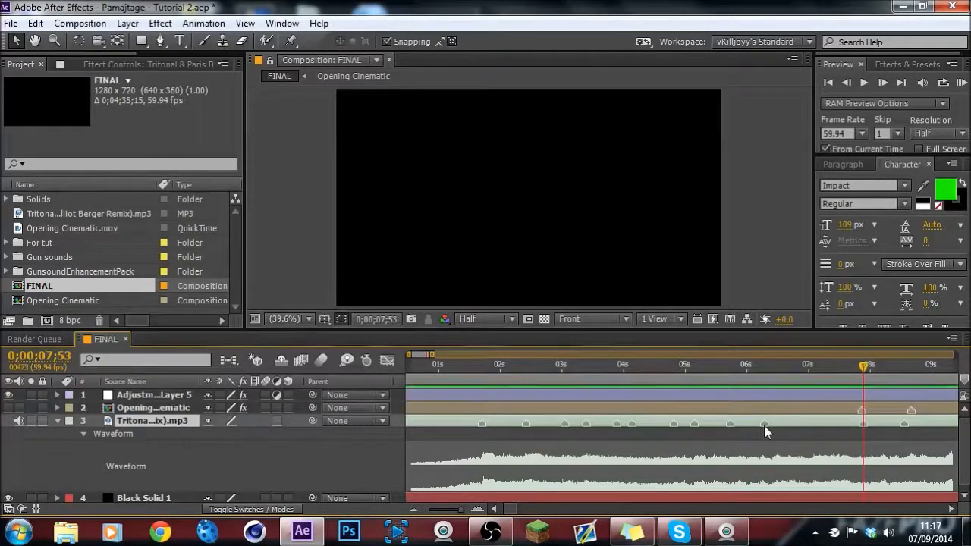
pyautogui.press('j')
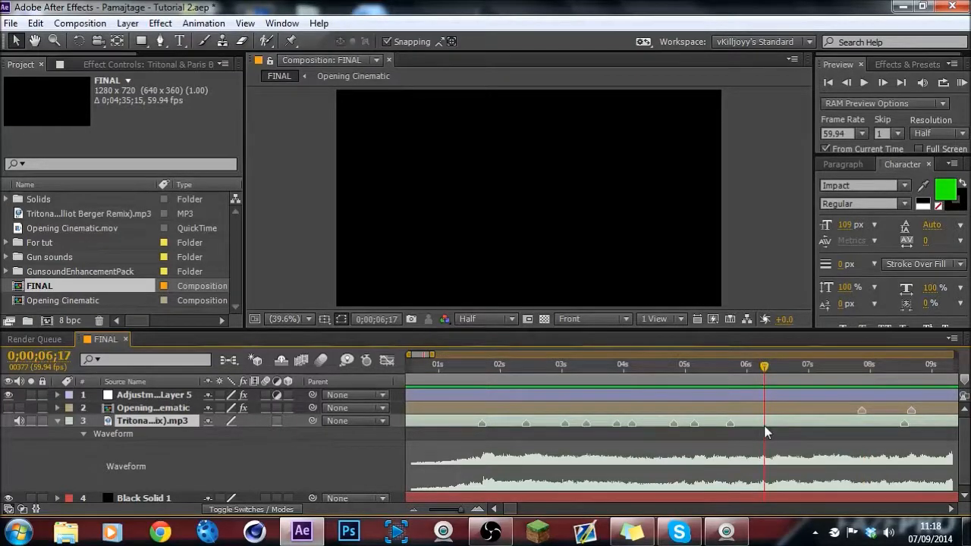
# Step: Scrub the music again and add beat markers at about 6.5 seconds and at 0;00;06;53
pyautogui.moveTo(516, 365); pyautogui.dragTo(801, 382)
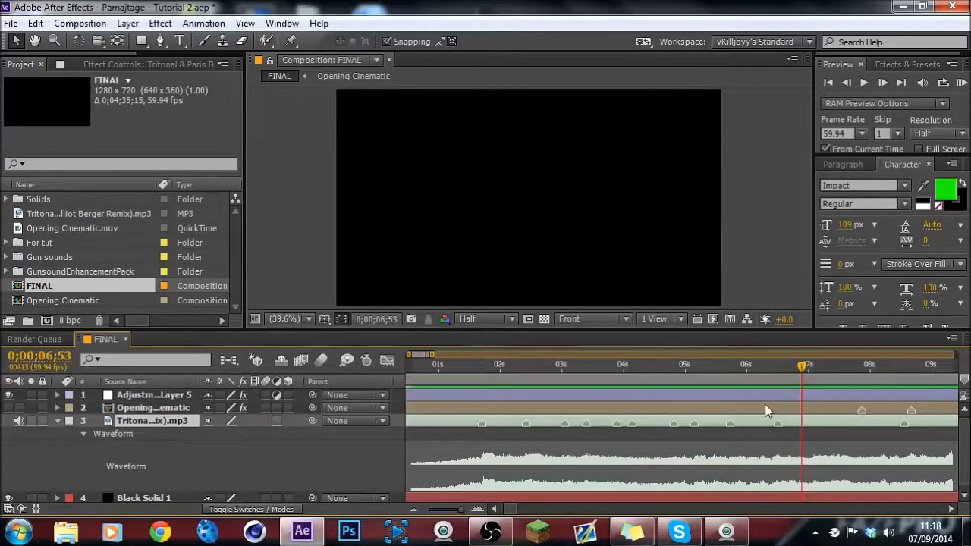
pyautogui.moveTo(802, 368); pyautogui.dragTo(690, 368)
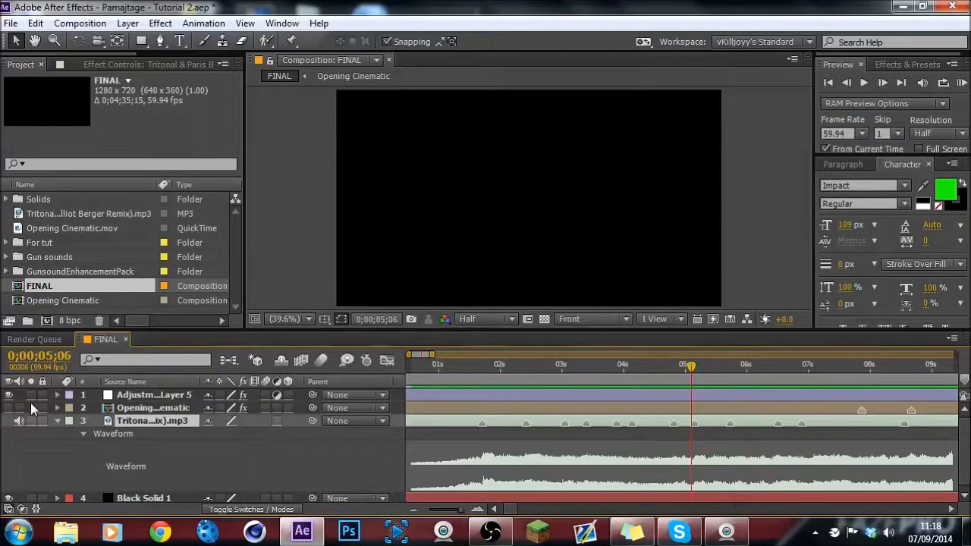
# Step: Turn the Opening Cinematic layer's video back on and reveal its Opacity keyframes at the first beat marker, 0;00;01;42
pyautogui.click(8, 407)
pyautogui.click(528, 377)
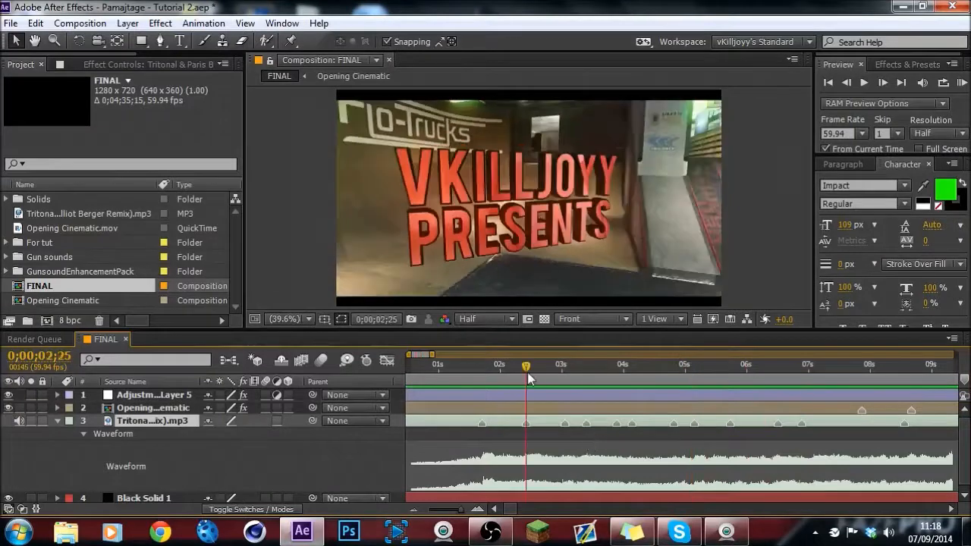
pyautogui.click(486, 378)
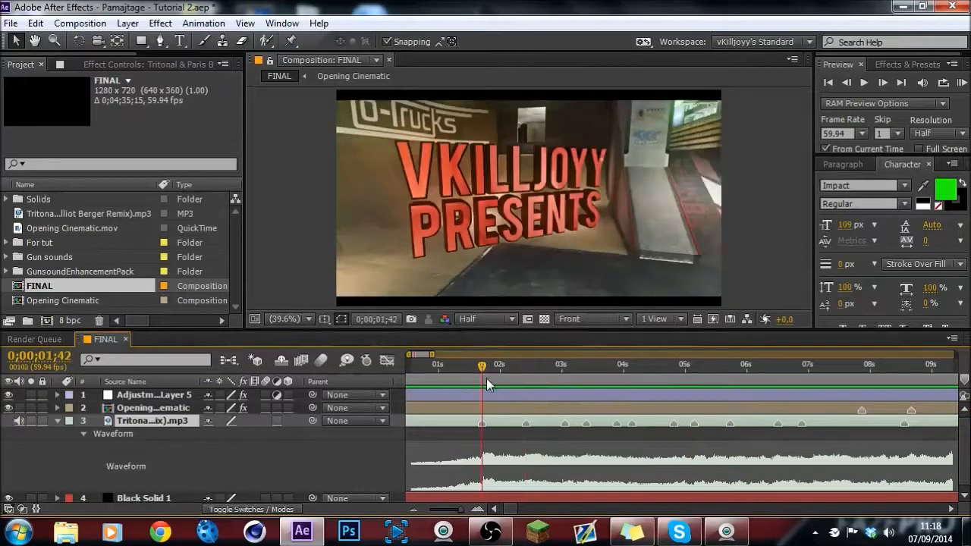
pyautogui.click(458, 407)
pyautogui.hotkey('alt', 'shift', 't')
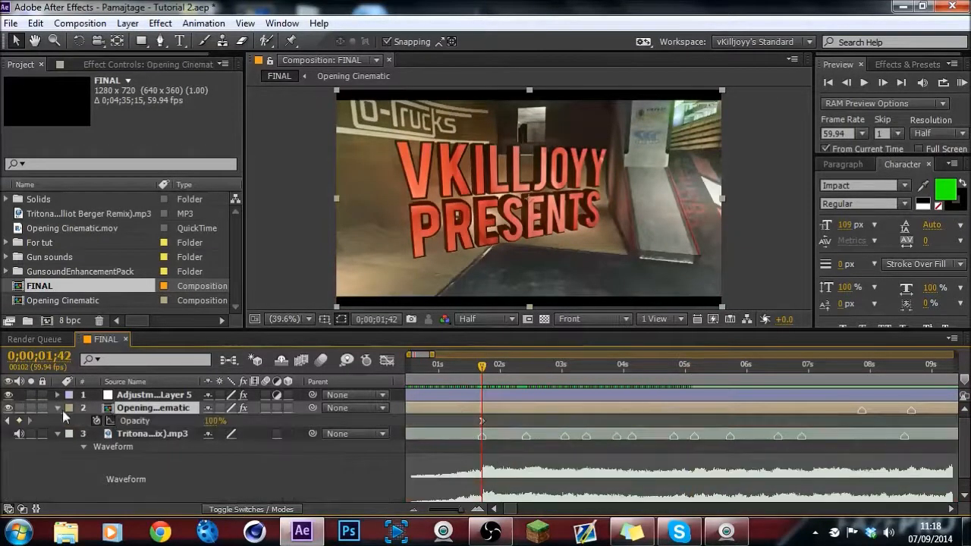
# Step: Examine the Opening Cinematic layer's Opacity fade-in curve in the Graph Editor with an enlarged timeline, then return to the layer bars
pyautogui.click(141, 421)
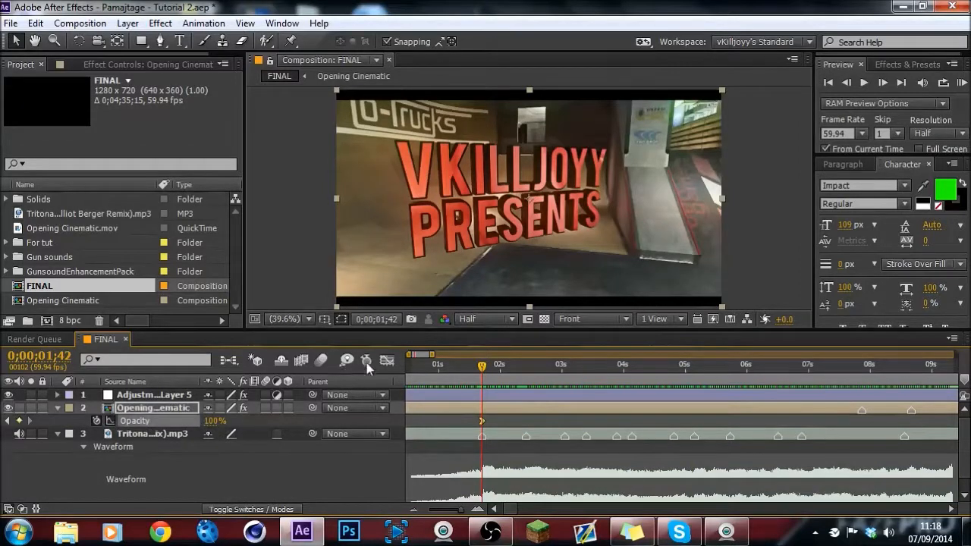
pyautogui.click(386, 360)
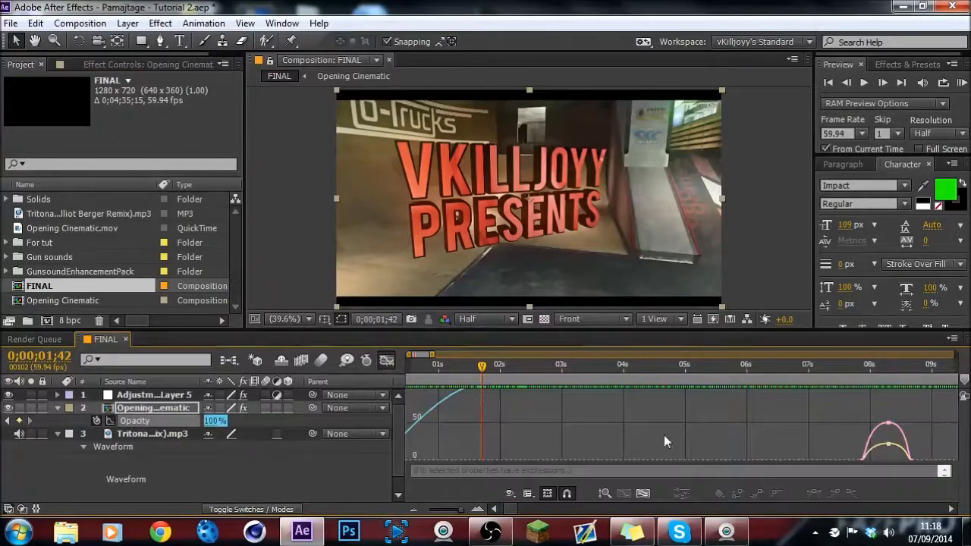
pyautogui.moveTo(504, 507); pyautogui.dragTo(492, 508)
pyautogui.scroll(2, 544, 395)
pyautogui.scroll(-2, 544, 411)
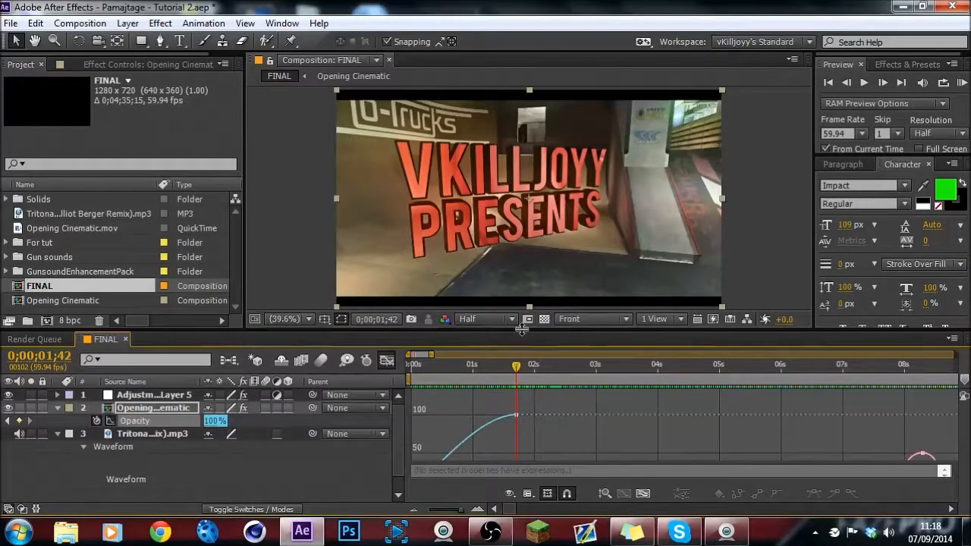
pyautogui.moveTo(522, 328); pyautogui.dragTo(522, 287)
pyautogui.scroll(-2, 502, 418)
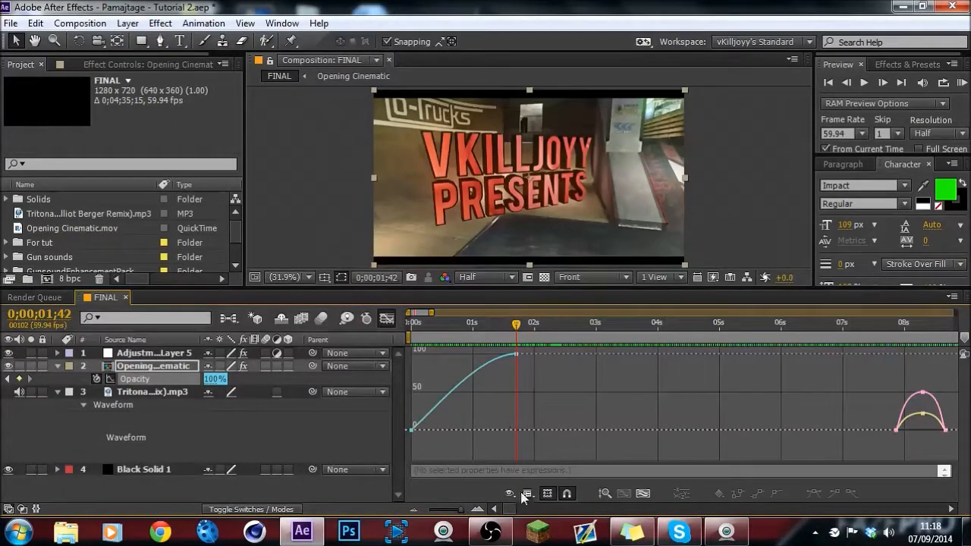
pyautogui.click(516, 355)
pyautogui.moveTo(476, 354); pyautogui.dragTo(481, 423)
pyautogui.click(387, 319)
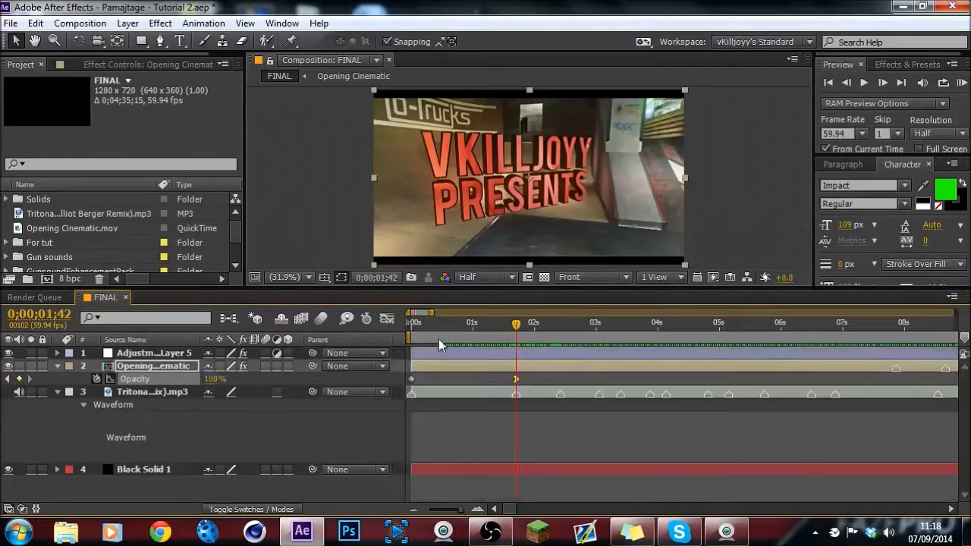
# Step: Search the effects for "levels" and apply the Levels effect to the Opening Cinematic layer
pyautogui.click(895, 64)
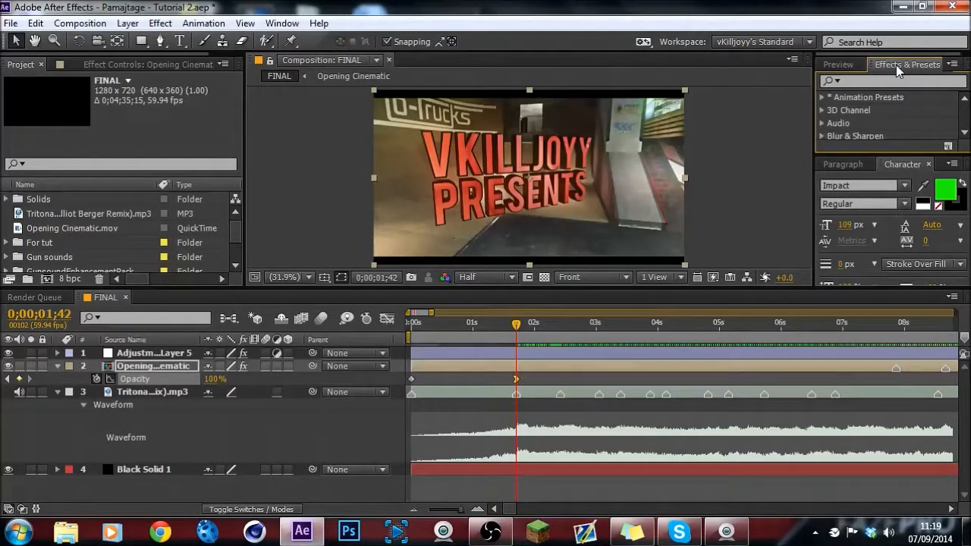
pyautogui.click(898, 82)
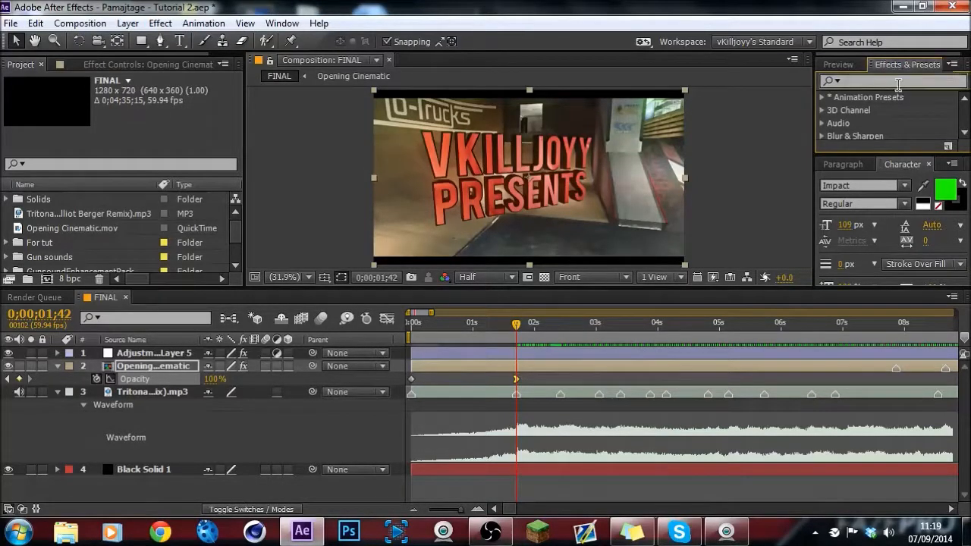
pyautogui.write('levels')
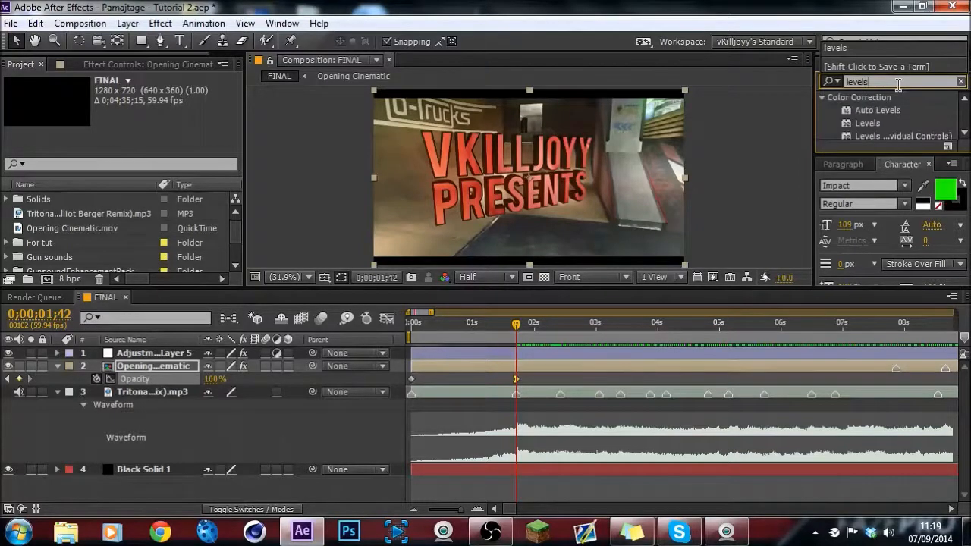
pyautogui.moveTo(869, 120); pyautogui.dragTo(581, 369)
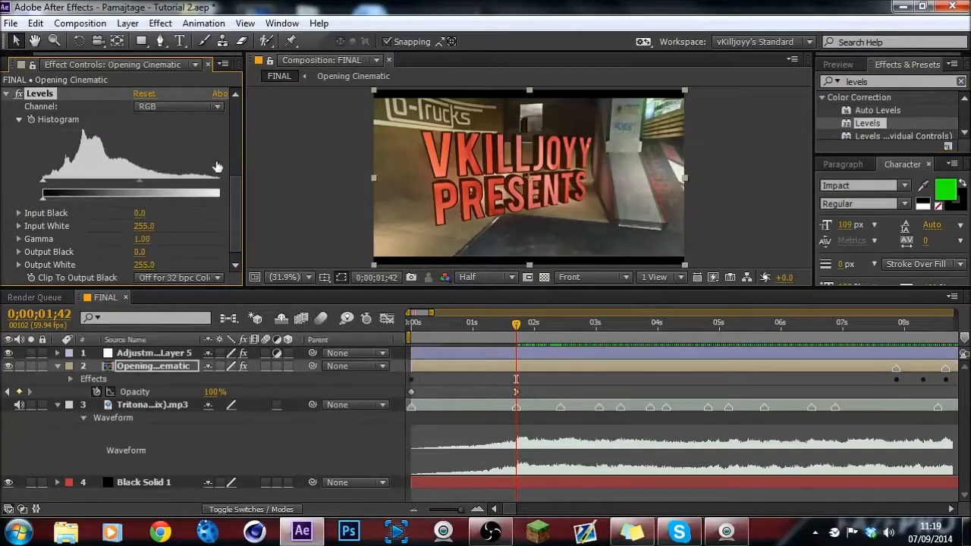
# Step: Widen the effect controls, examine the Levels histogram for the Red, Green and Blue channels, and return the channel to RGB
pyautogui.click(304, 183)
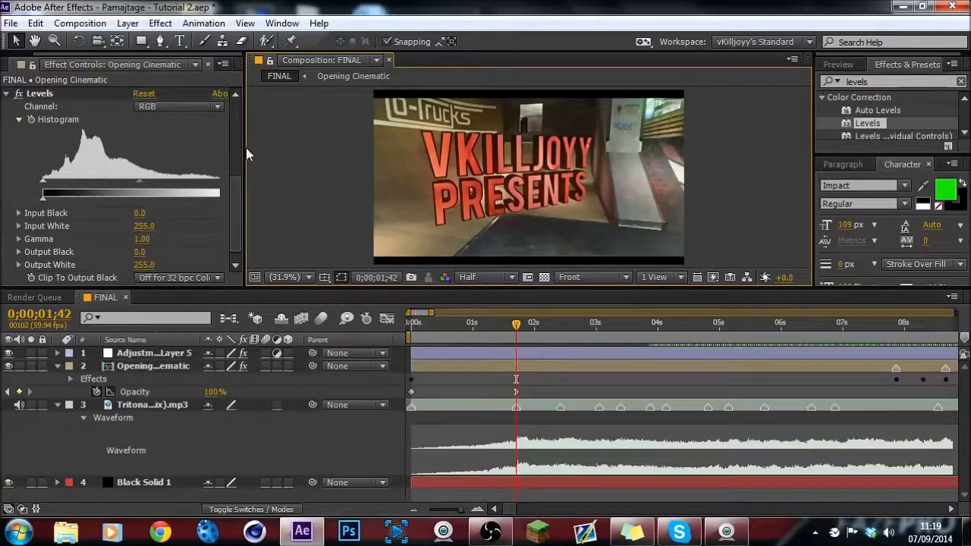
pyautogui.moveTo(245, 147); pyautogui.dragTo(275, 154)
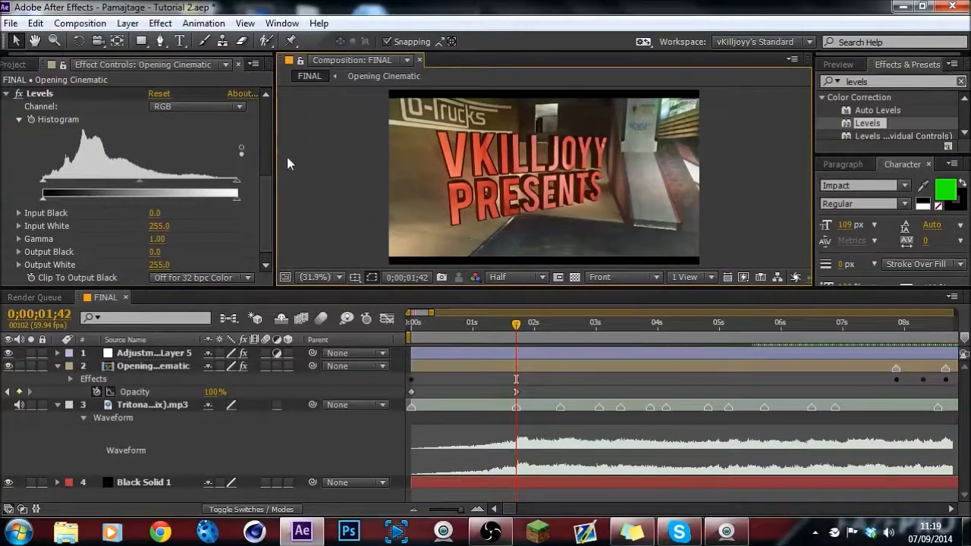
pyautogui.click(237, 107)
pyautogui.click(224, 139)
pyautogui.click(241, 107)
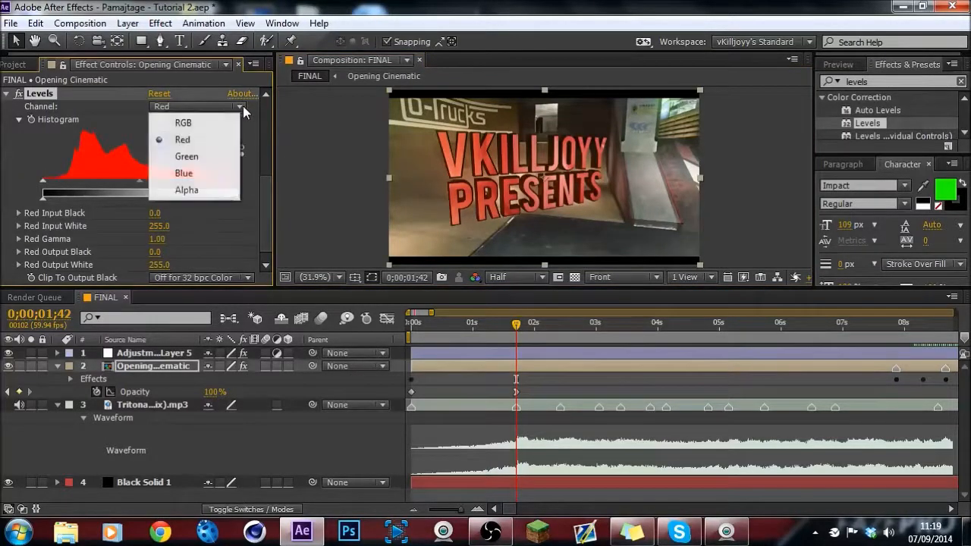
pyautogui.click(225, 156)
pyautogui.click(238, 110)
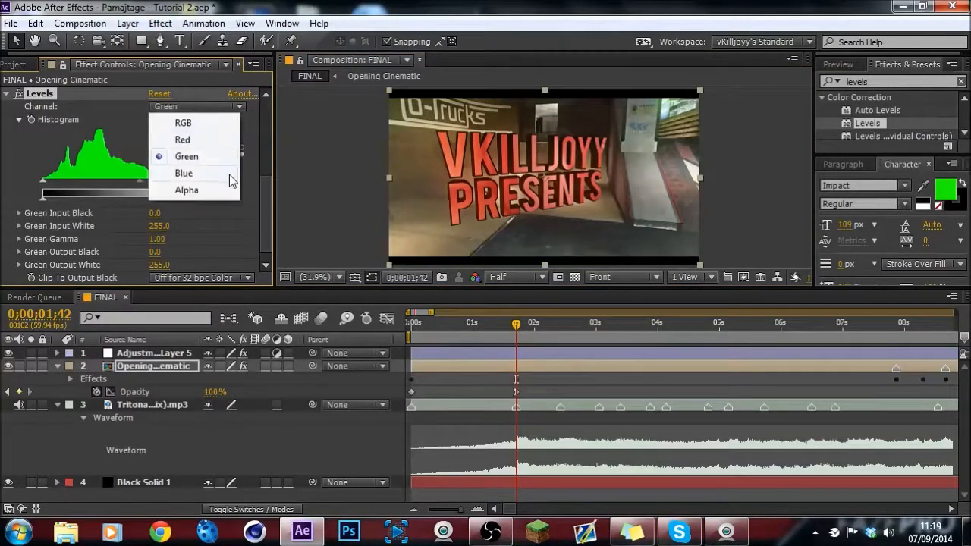
pyautogui.click(227, 174)
pyautogui.click(237, 107)
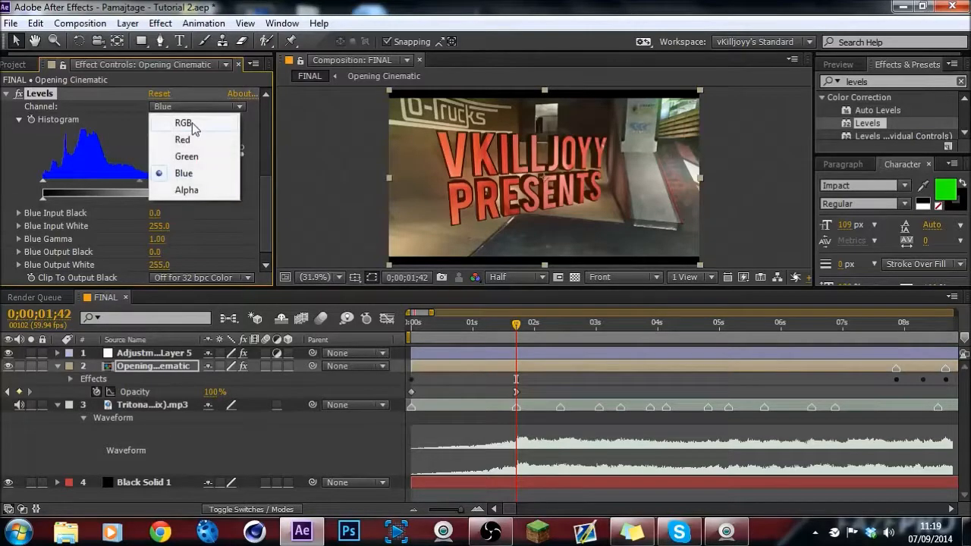
pyautogui.click(194, 126)
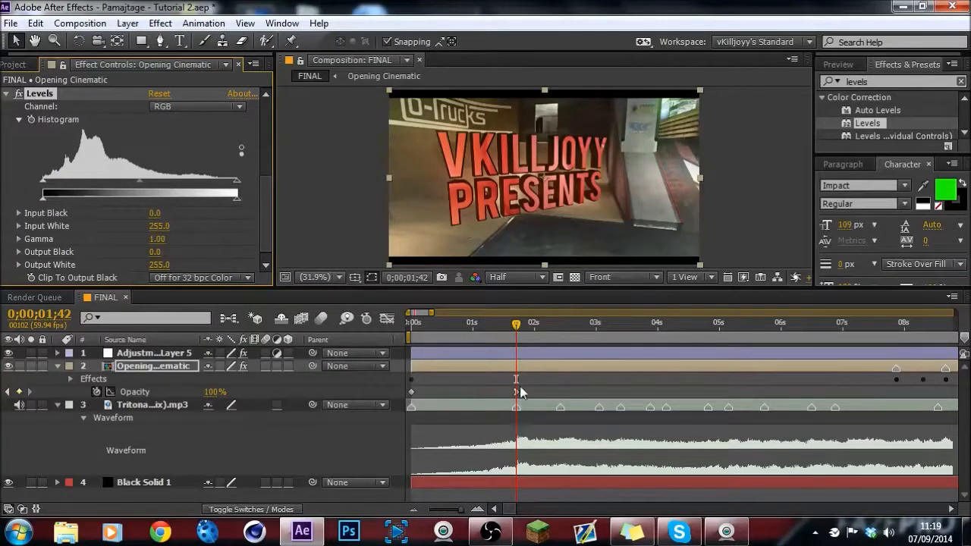
# Step: Start keyframing the Levels Histogram at 0;00;01;41, one frame before the first beat marker
pyautogui.moveTo(504, 331); pyautogui.dragTo(524, 337)
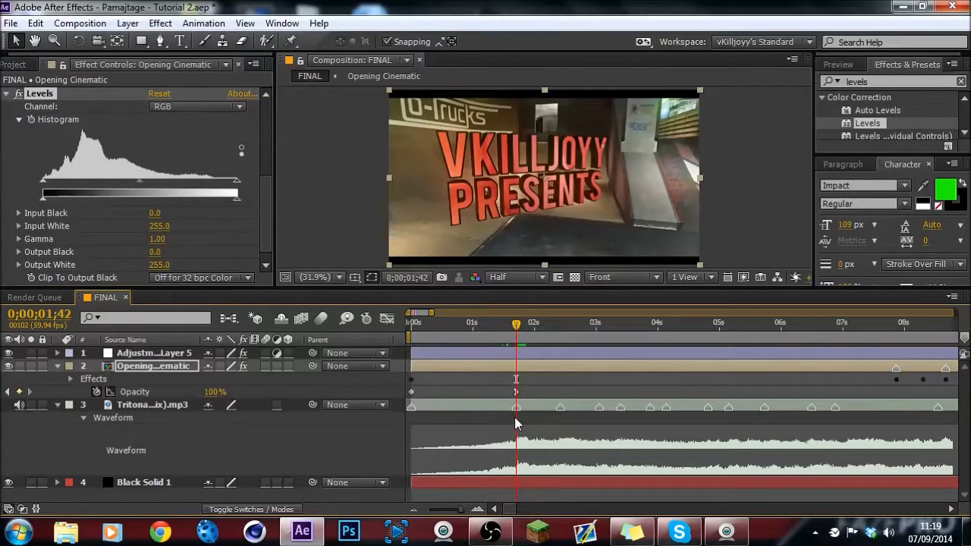
pyautogui.press('pageup')
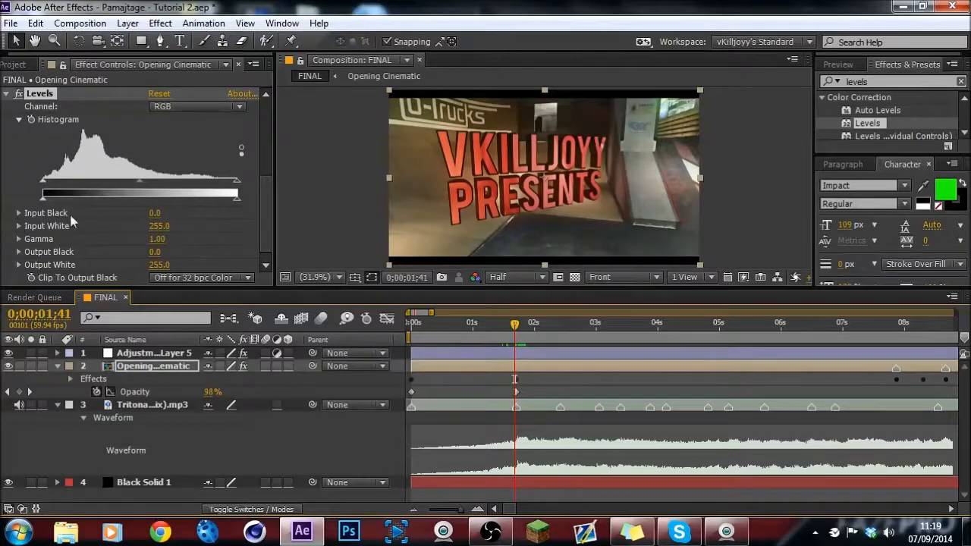
pyautogui.click(30, 119)
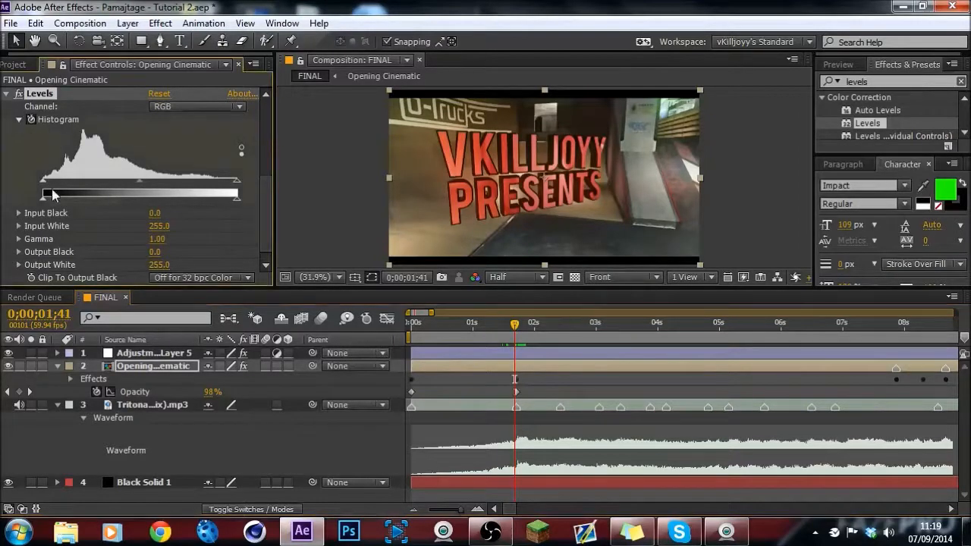
# Step: Set the Levels Input White to 210 at the first beat marker, 0;00;01;42, and compare that frame with the one before it
pyautogui.press('pagedown')
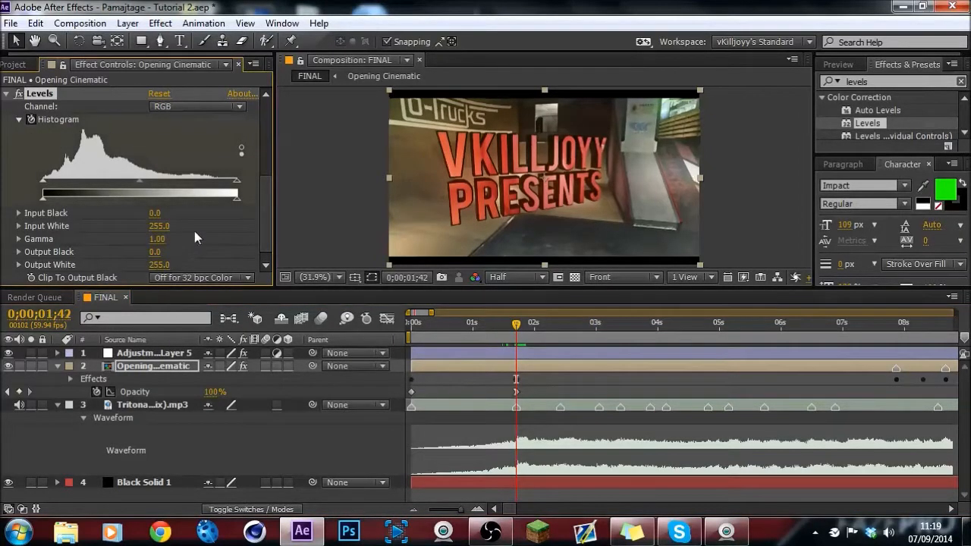
pyautogui.moveTo(235, 180); pyautogui.dragTo(204, 188)
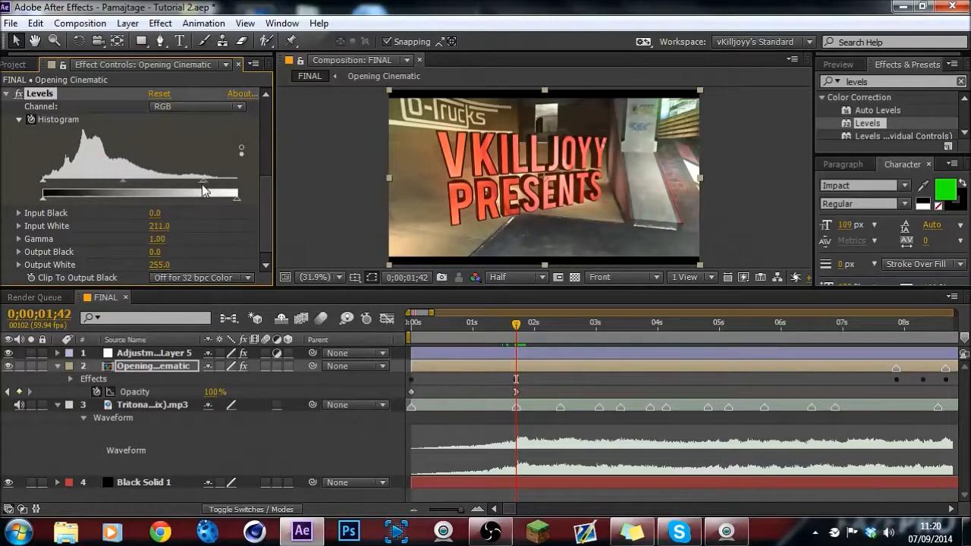
pyautogui.click(153, 226)
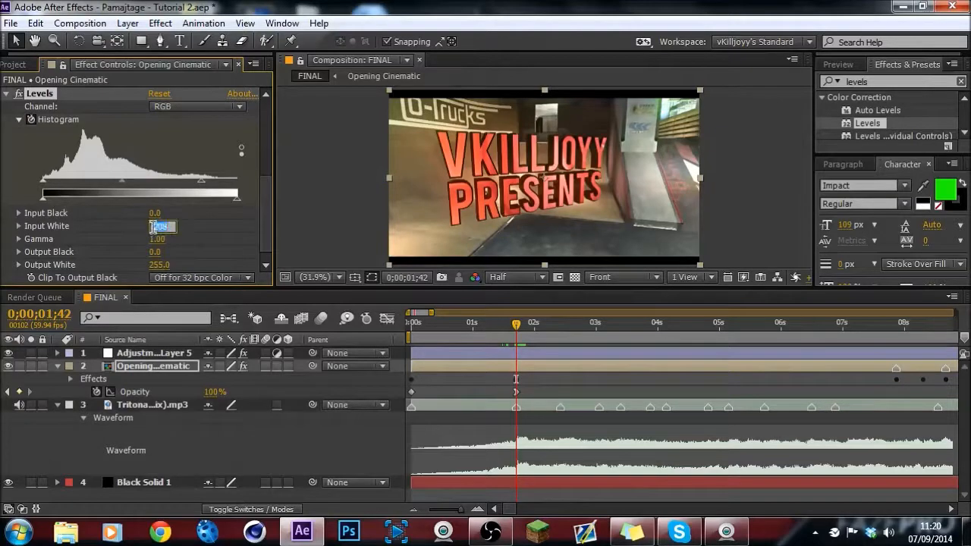
pyautogui.write('210')
pyautogui.press('Return')
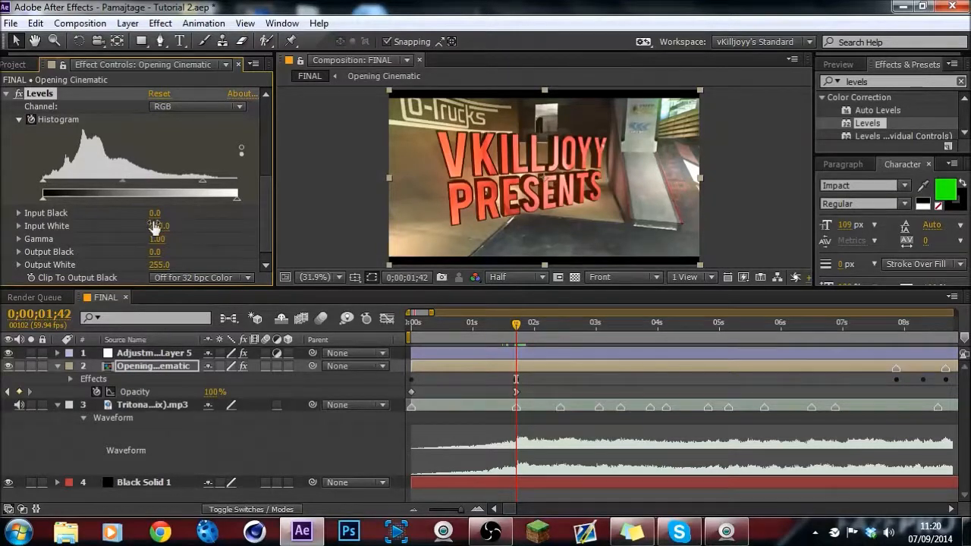
pyautogui.click(516, 330)
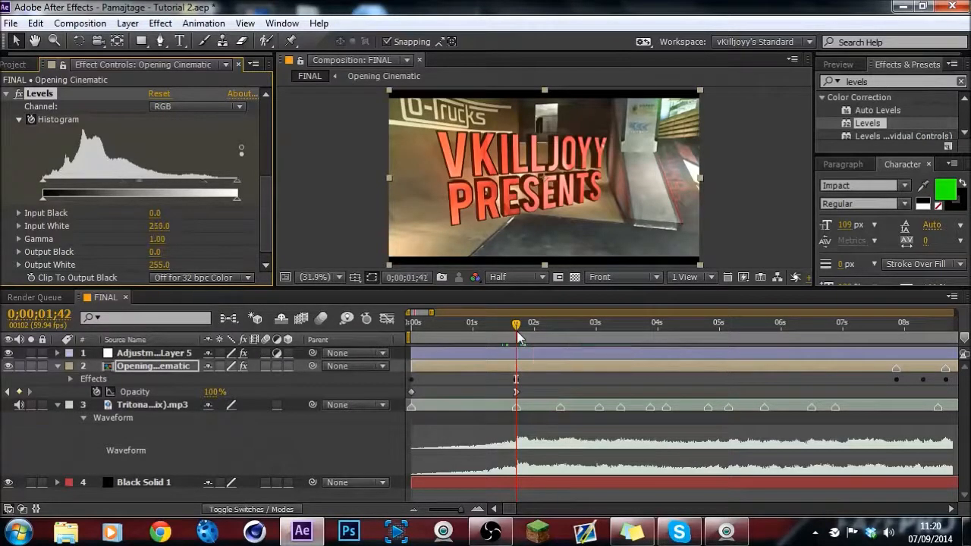
pyautogui.press('pageup')
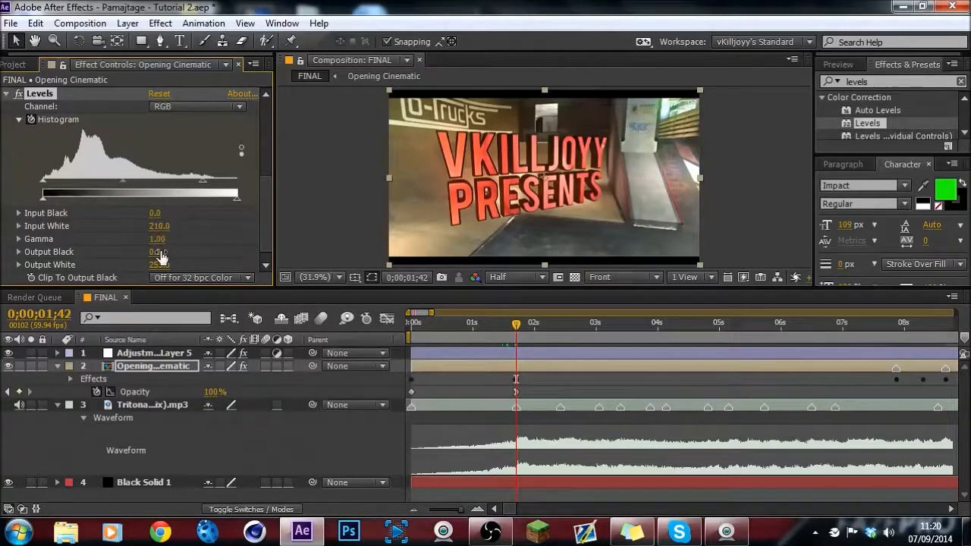
pyautogui.press('pageup')
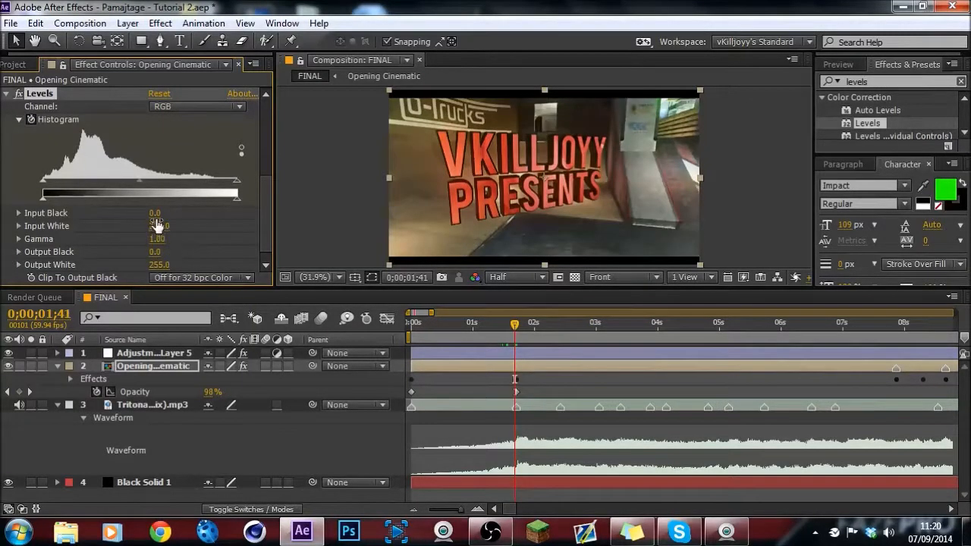
pyautogui.click(516, 324)
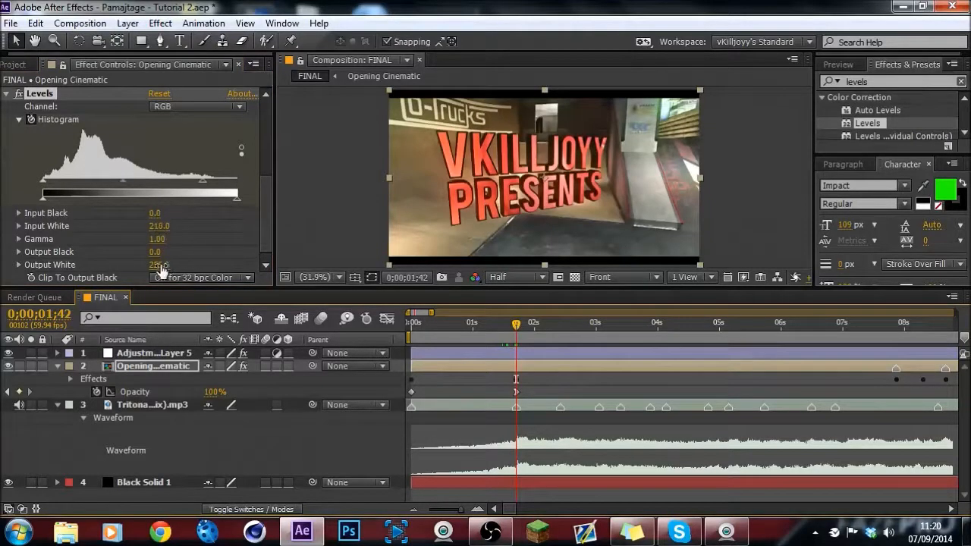
pyautogui.press('pageup')
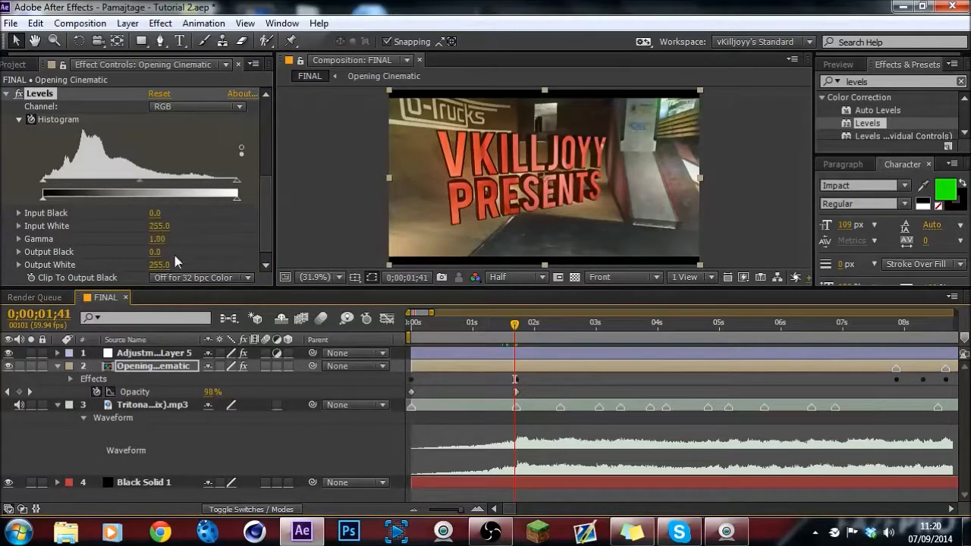
pyautogui.press('pagedown')
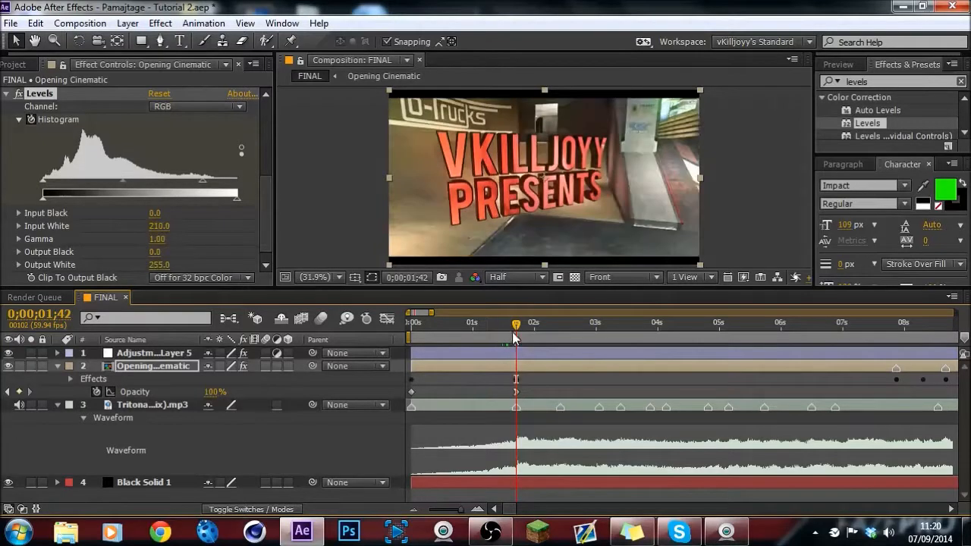
# Step: Reveal the Levels Histogram property of the Opening Cinematic layer in the timeline and add a keyframe at the 0;00;02;25 beat marker
pyautogui.moveTo(518, 326); pyautogui.dragTo(560, 325)
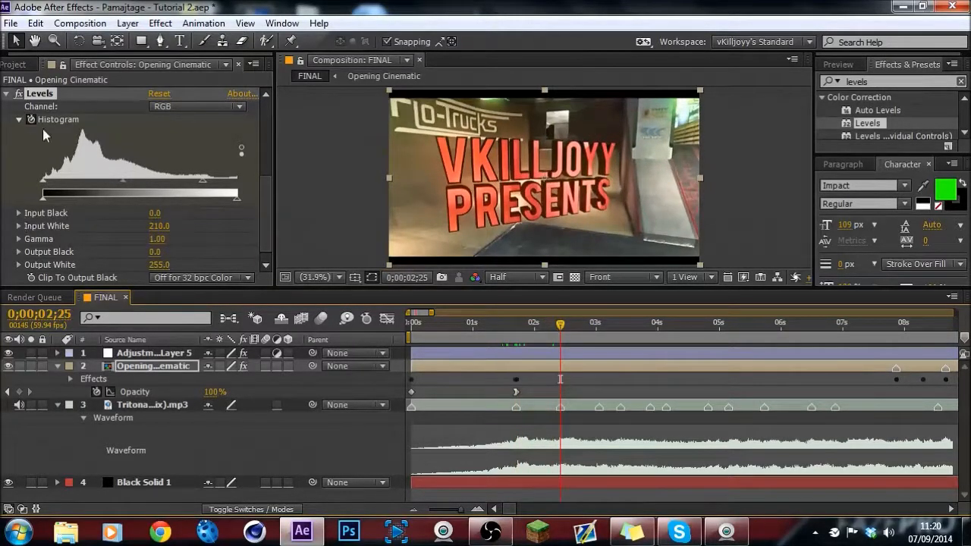
pyautogui.click(532, 369)
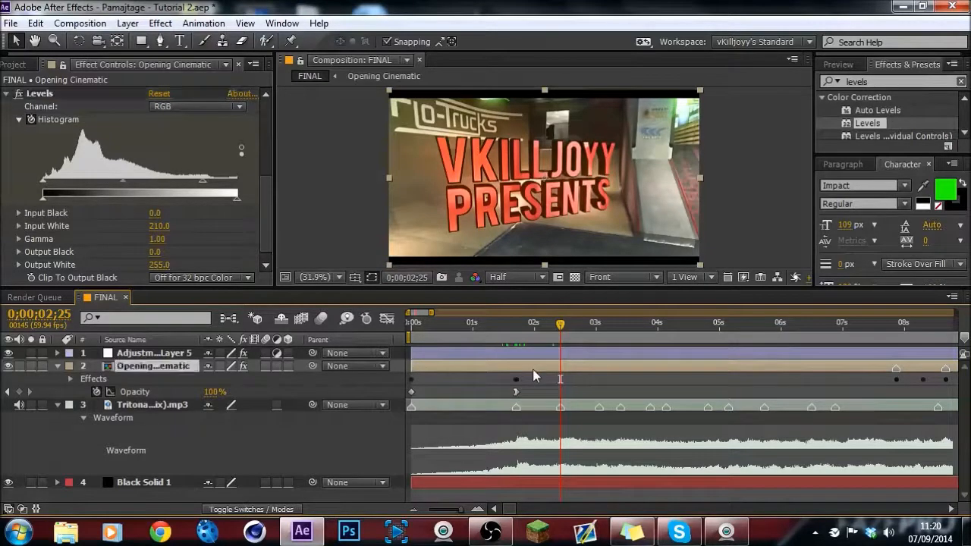
pyautogui.press('e')
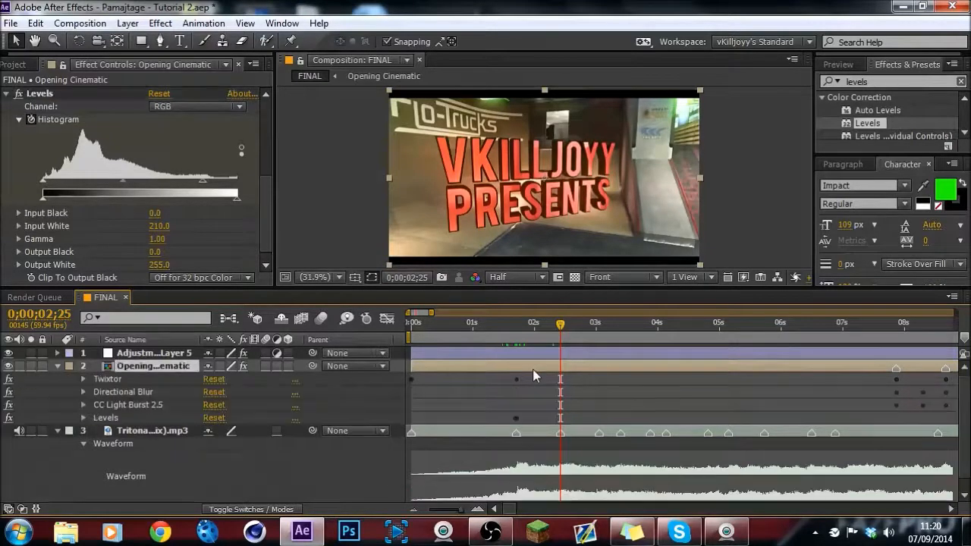
pyautogui.click(83, 418)
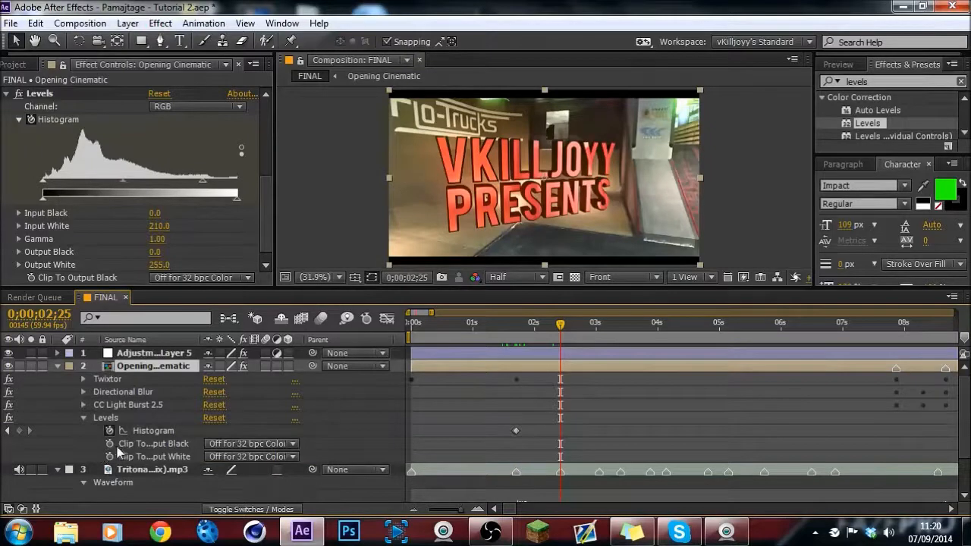
pyautogui.click(18, 430)
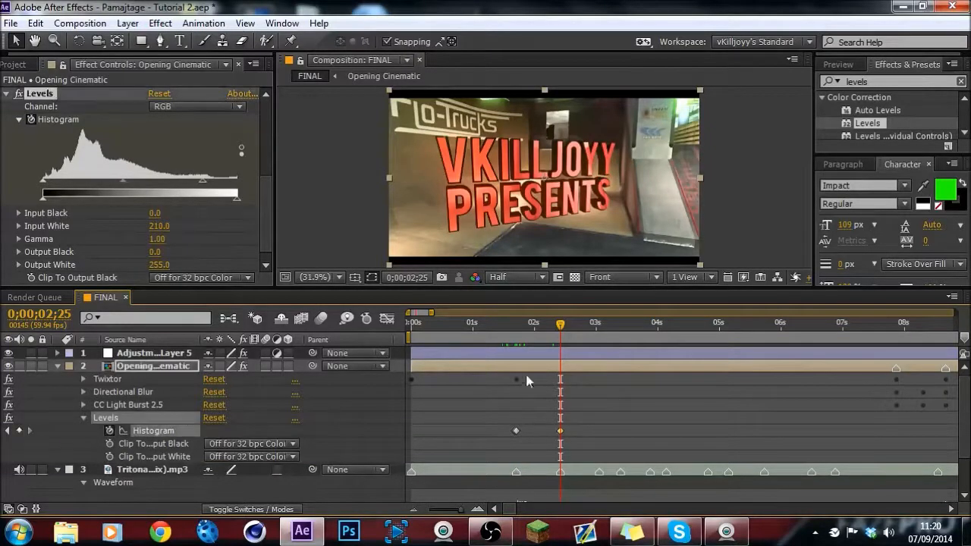
# Step: Add Histogram keyframes at the beat markers at 0;00;03;03, about 3.4 seconds, 0;00;03;53 and 0;00;04;08
pyautogui.click(599, 332)
pyautogui.click(19, 430)
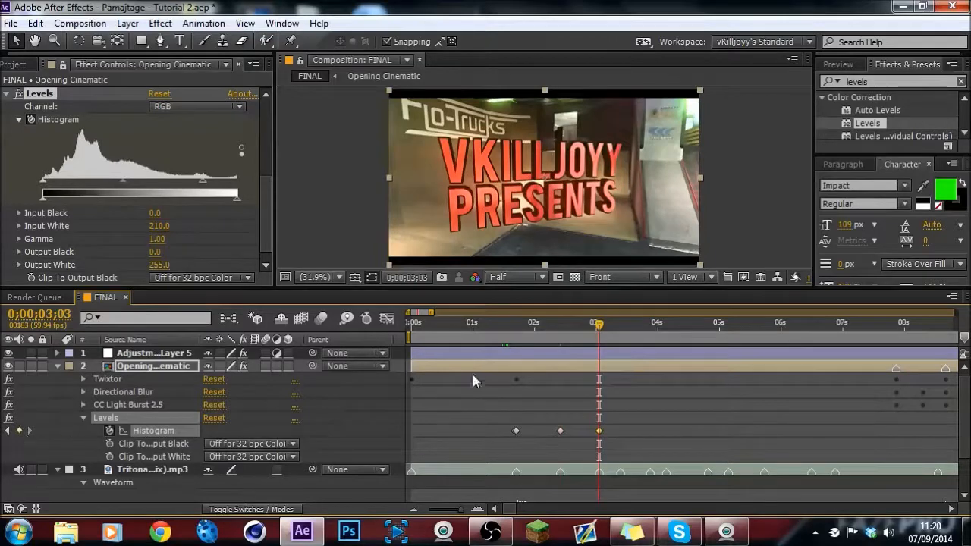
pyautogui.click(620, 331)
pyautogui.click(19, 430)
pyautogui.click(653, 334)
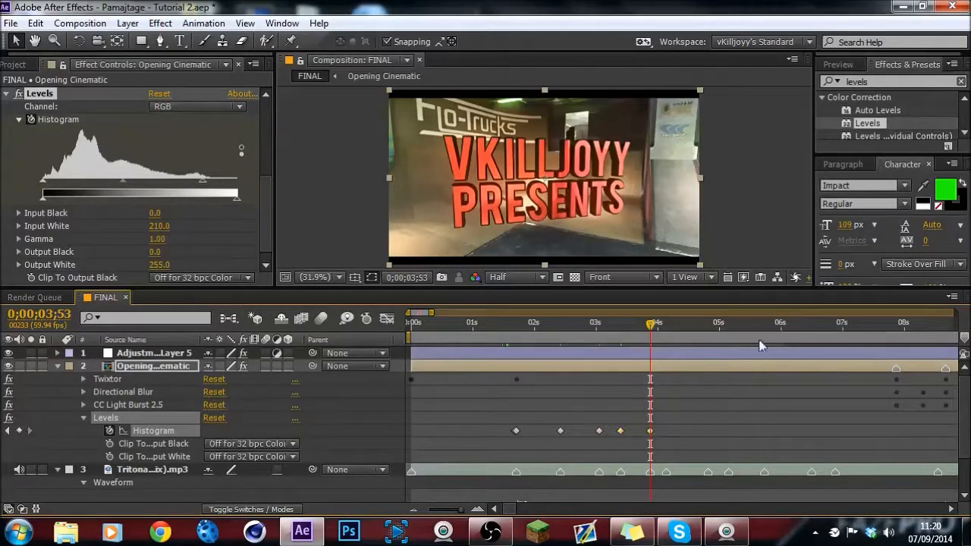
pyautogui.click(674, 332)
pyautogui.click(19, 430)
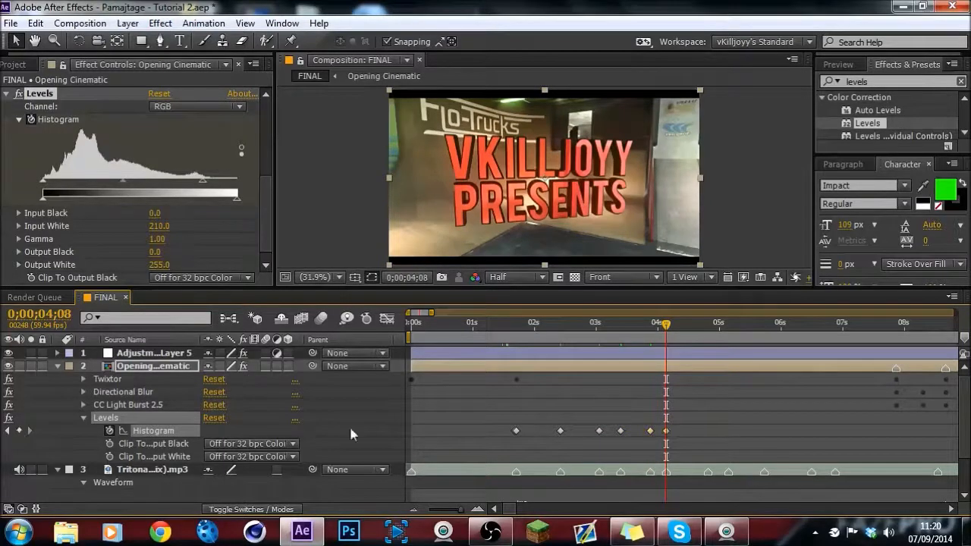
# Step: Add Histogram keyframes at the beat markers at 0;00;04;49, 0;00;05;09, about 5.7 seconds, 0;00;06;30 and 0;00;06;53
pyautogui.click(708, 337)
pyautogui.click(19, 430)
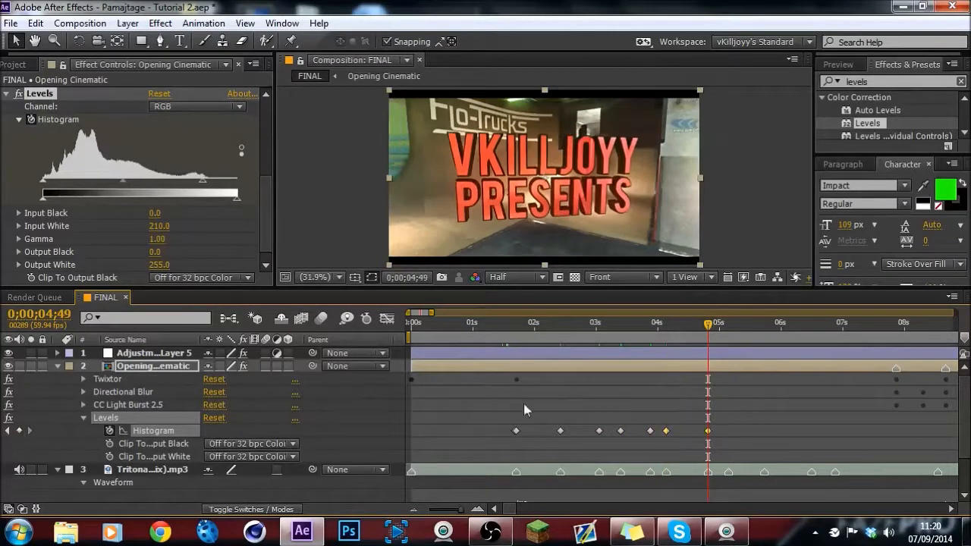
pyautogui.click(730, 337)
pyautogui.click(19, 430)
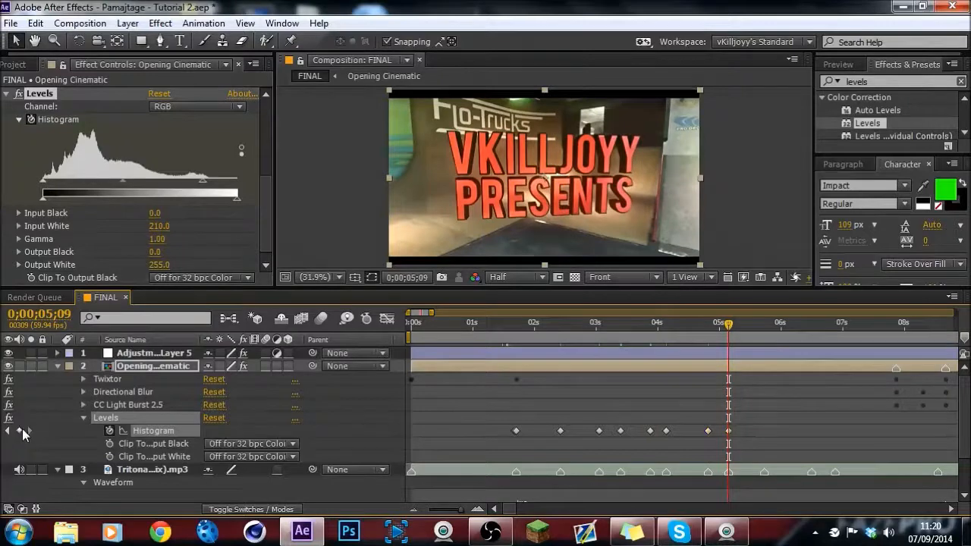
pyautogui.click(764, 333)
pyautogui.click(20, 430)
pyautogui.click(811, 334)
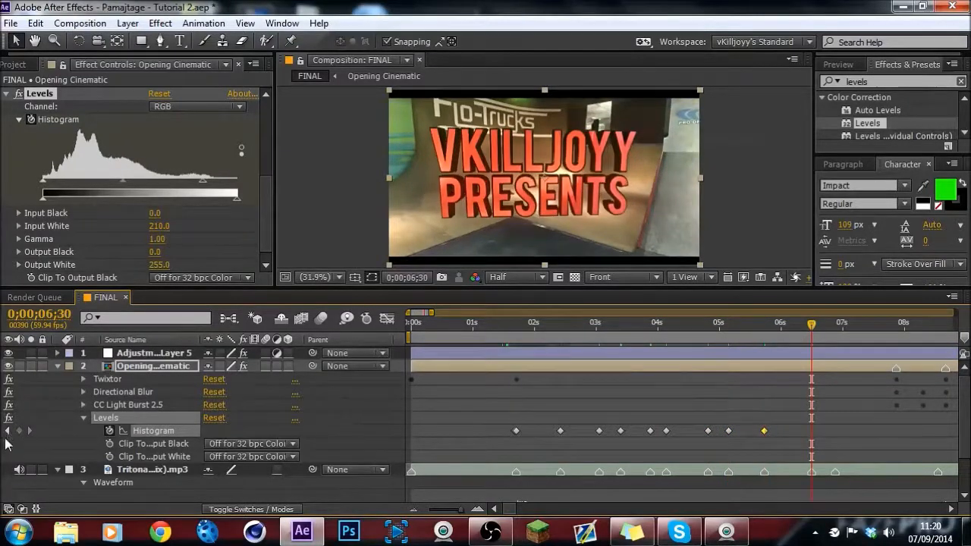
pyautogui.click(19, 430)
pyautogui.click(835, 333)
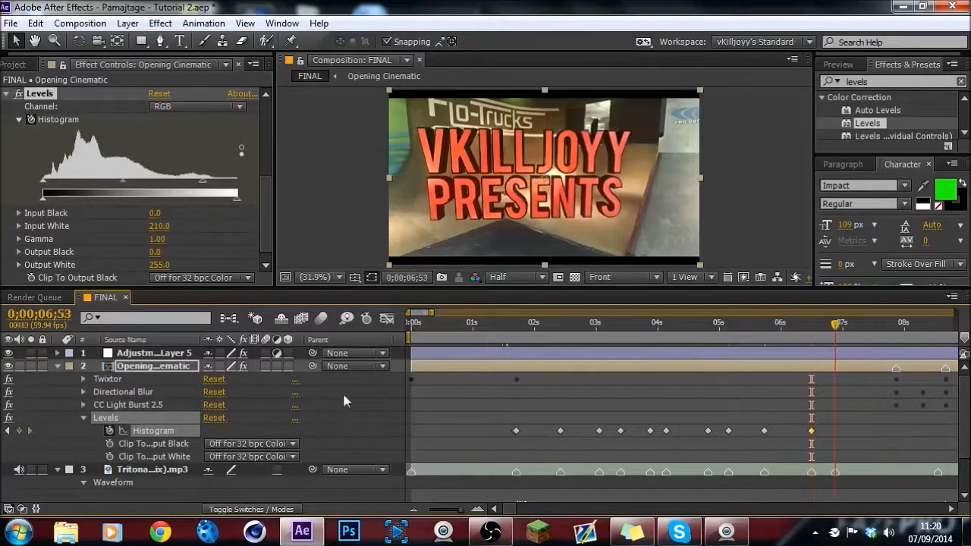
pyautogui.click(659, 450)
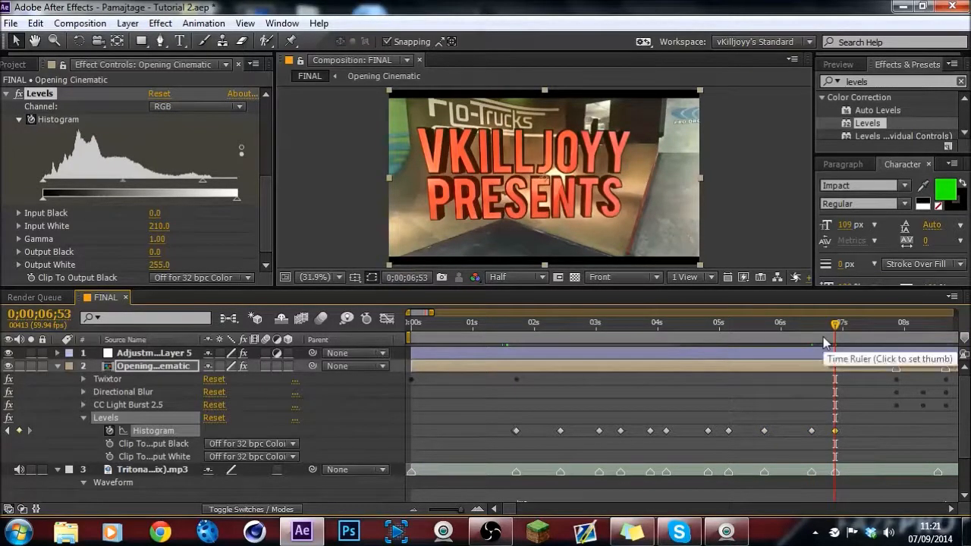
# Step: Set the Levels Input White to 255 at 0;00;06;52, one frame before the last beat keyframe, and scrub back to check the transition
pyautogui.press('pageup')
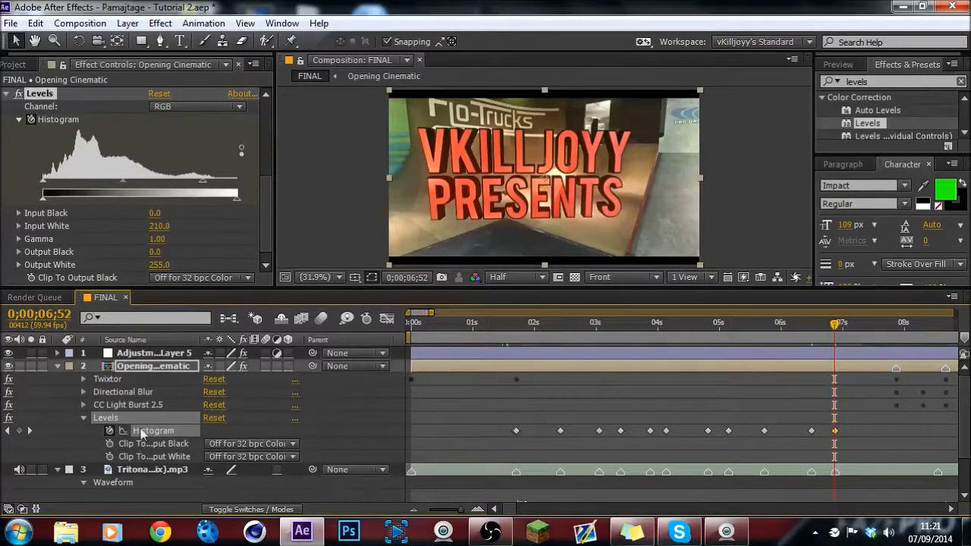
pyautogui.click(160, 226)
pyautogui.write('255')
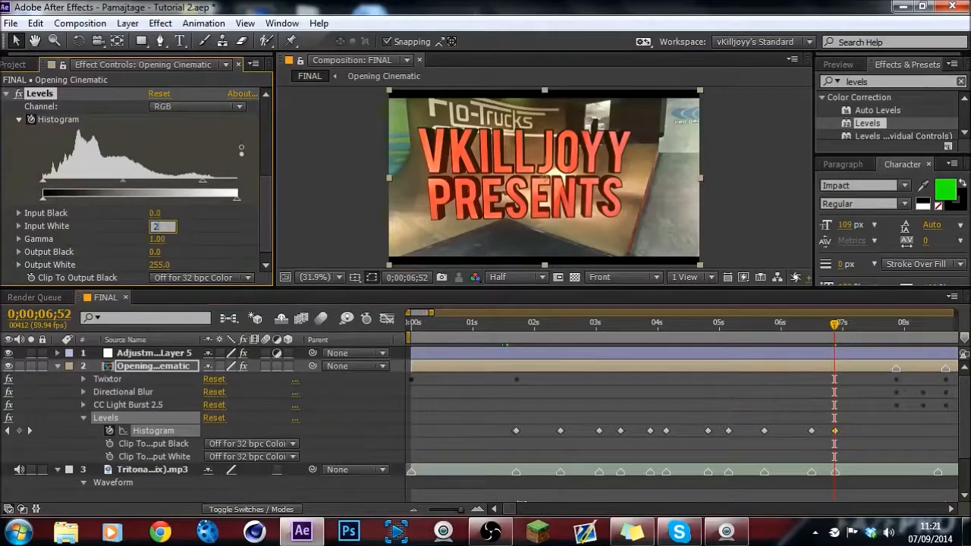
pyautogui.press('Return')
pyautogui.moveTo(835, 324)
pyautogui.mouseDown()
pyautogui.moveTo(823, 327)
pyautogui.moveTo(829, 338)
pyautogui.mouseUp()
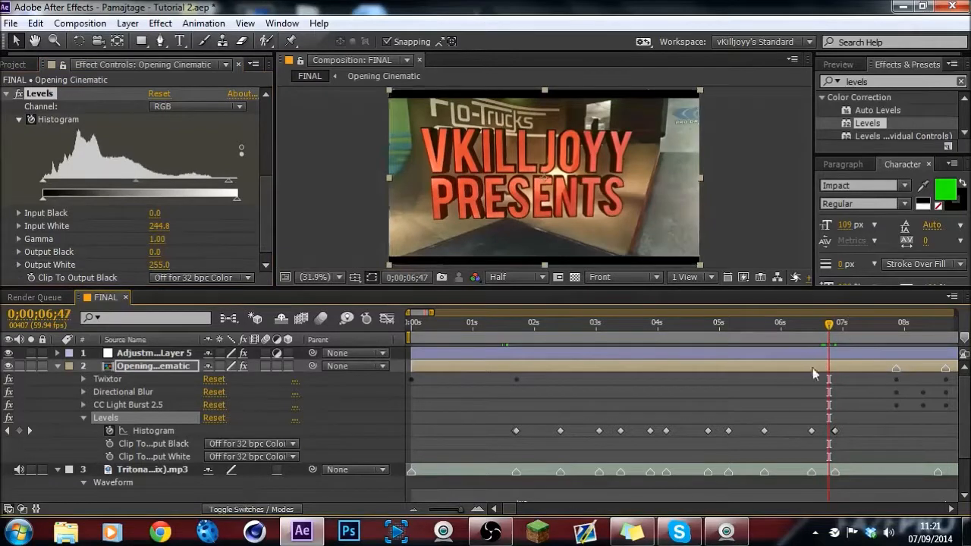
# Step: Set the Levels Input White to 255 at 0;00;06;29, one frame before the 0;00;06;30 beat keyframe
pyautogui.click(804, 335)
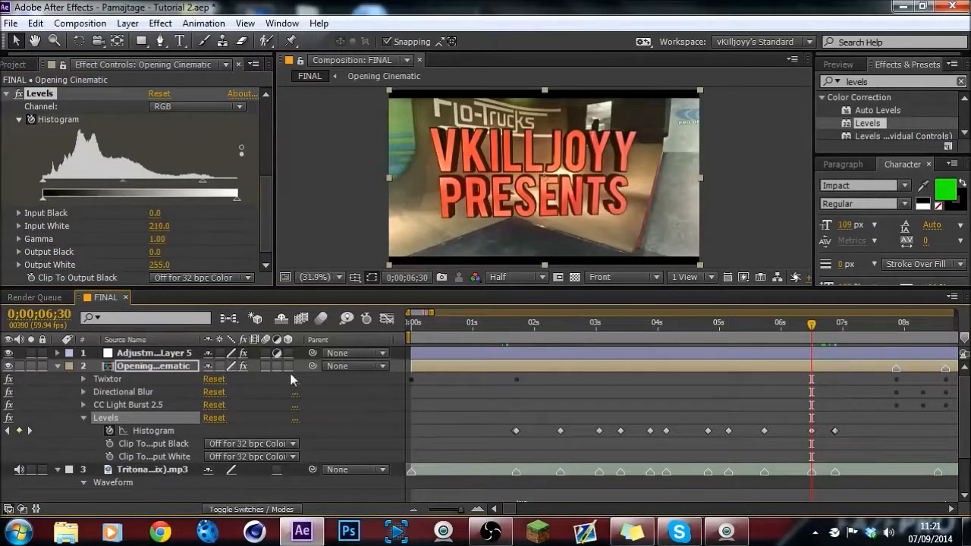
pyautogui.press('pageup')
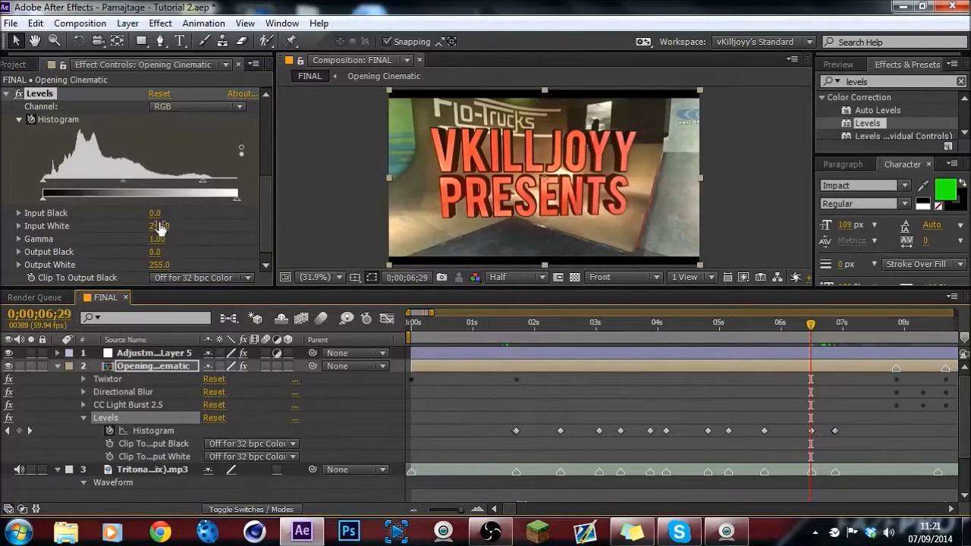
pyautogui.click(159, 226)
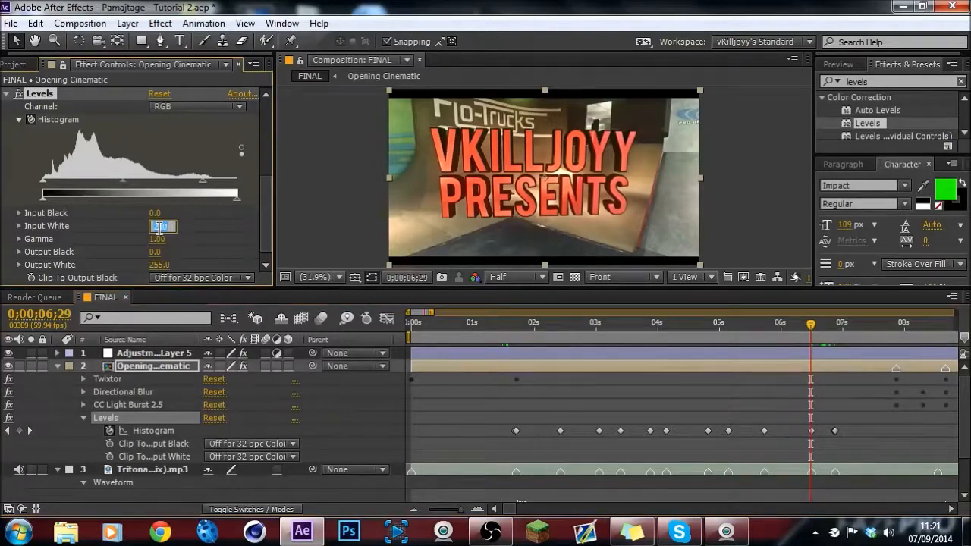
pyautogui.write('255')
pyautogui.press('Return')
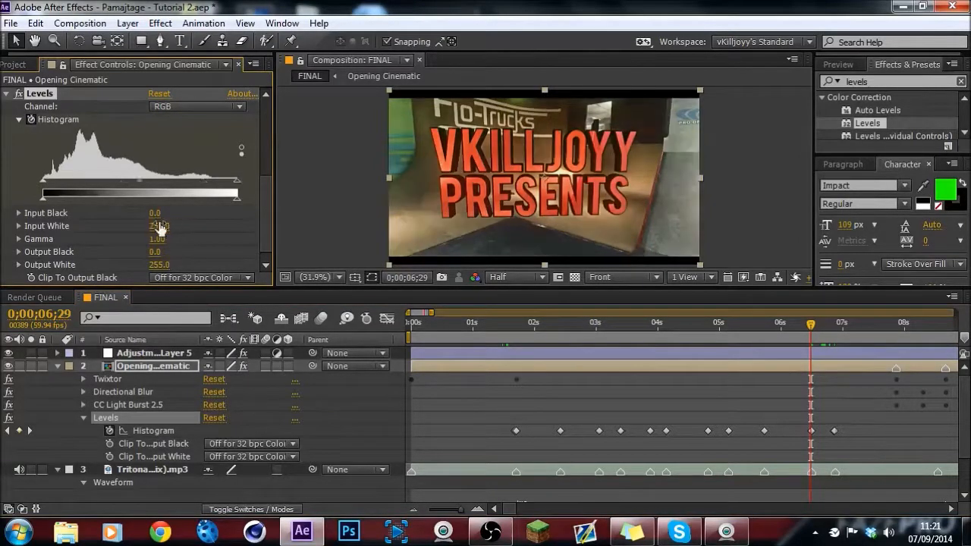
# Step: Set the Levels Input White to 255 one frame before the beat keyframes at 0;00;05;43 and 0;00;05;09
pyautogui.click(764, 332)
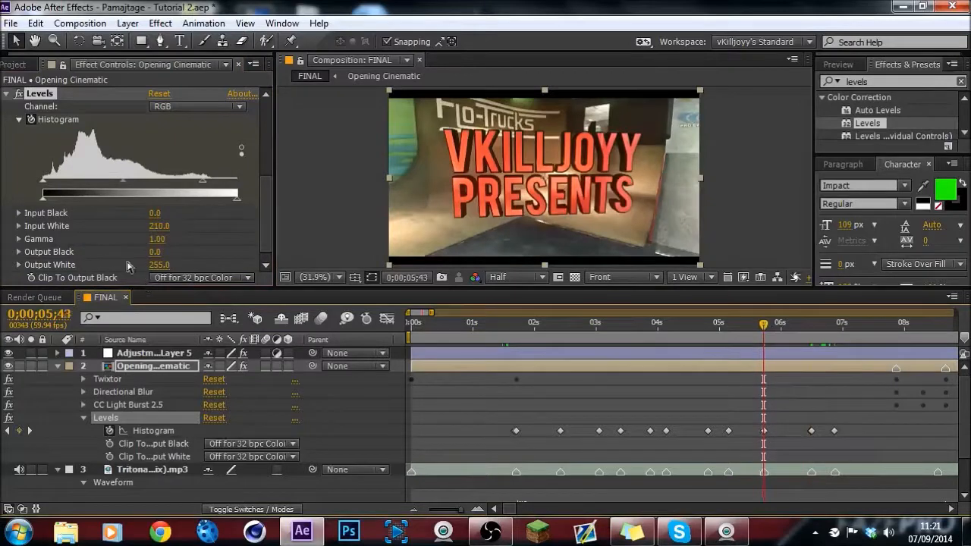
pyautogui.click(157, 226)
pyautogui.write('255')
pyautogui.press('Return')
pyautogui.click(730, 329)
pyautogui.press('pageup')
pyautogui.click(160, 226)
pyautogui.write('210')
pyautogui.press('Return')
# Step: Set the Levels Input White to 255 at 0;00;04;48 and 0;00;04;07, one frame before each beat keyframe
pyautogui.click(715, 334)
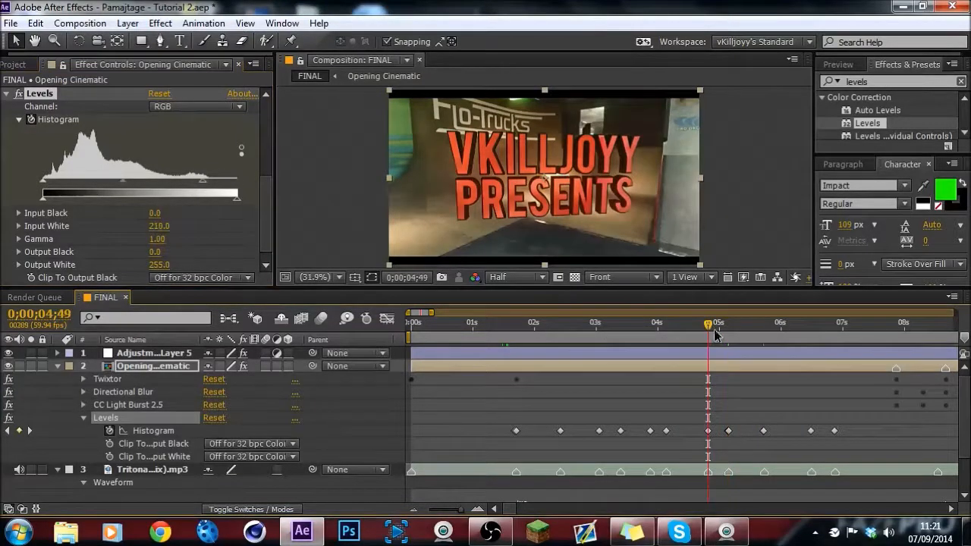
pyautogui.press('pageup')
pyautogui.click(161, 227)
pyautogui.write('2')
pyautogui.write('10')
pyautogui.press('Return')
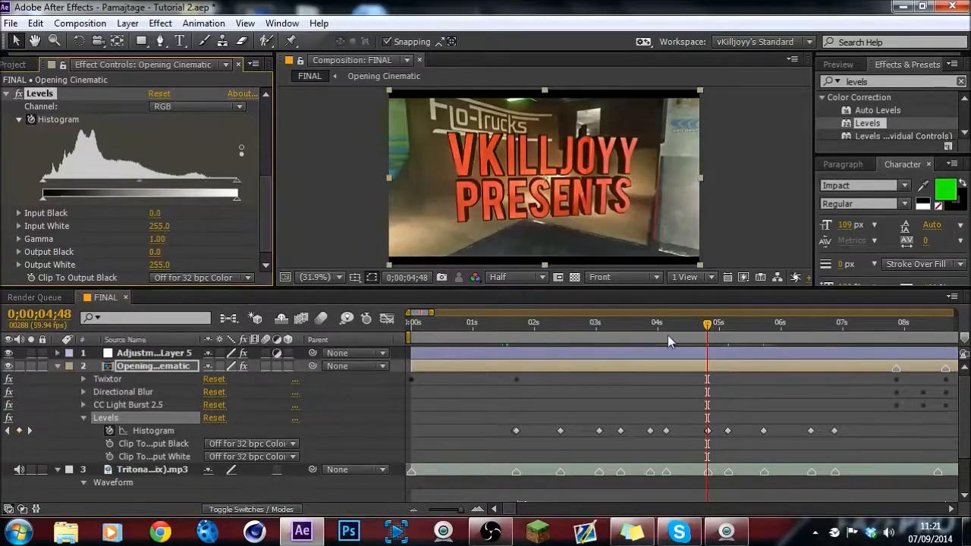
pyautogui.click(668, 335)
pyautogui.press('pageup')
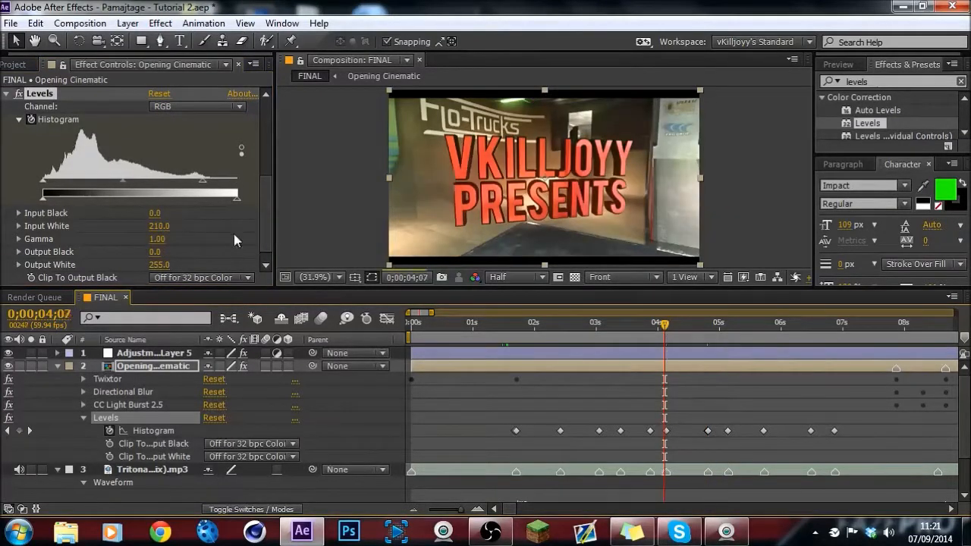
pyautogui.click(165, 225)
pyautogui.write('2')
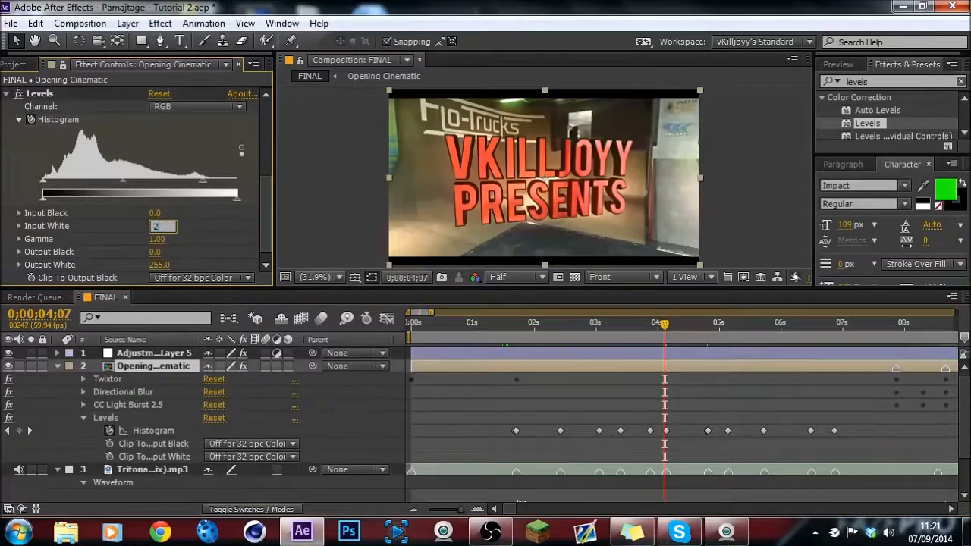
pyautogui.write('15')
pyautogui.press('Return')
# Step: Set the Levels Input White to 255 at 0;00;03;52 and 0;00;03;23, one frame before each beat keyframe
pyautogui.click(650, 332)
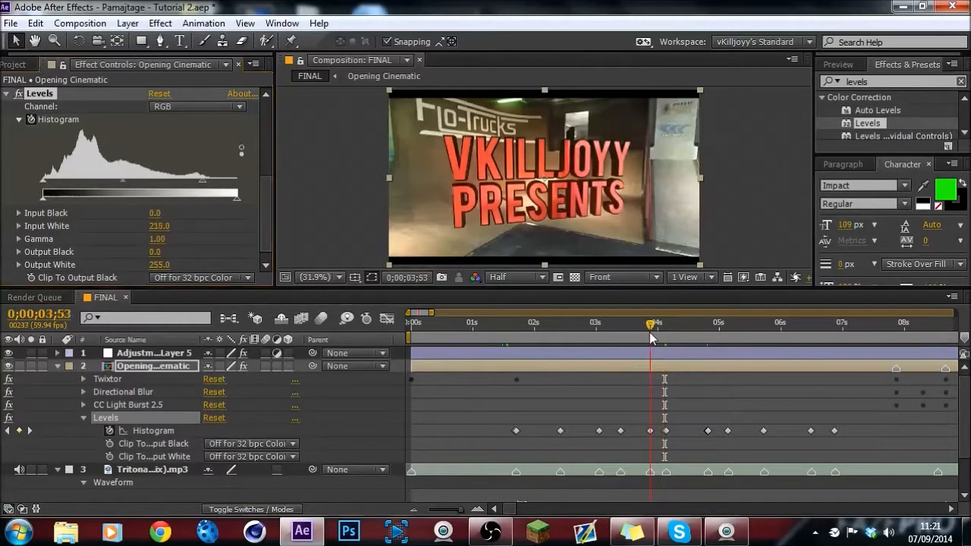
pyautogui.press('pageup')
pyautogui.click(161, 226)
pyautogui.write('255')
pyautogui.press('Return')
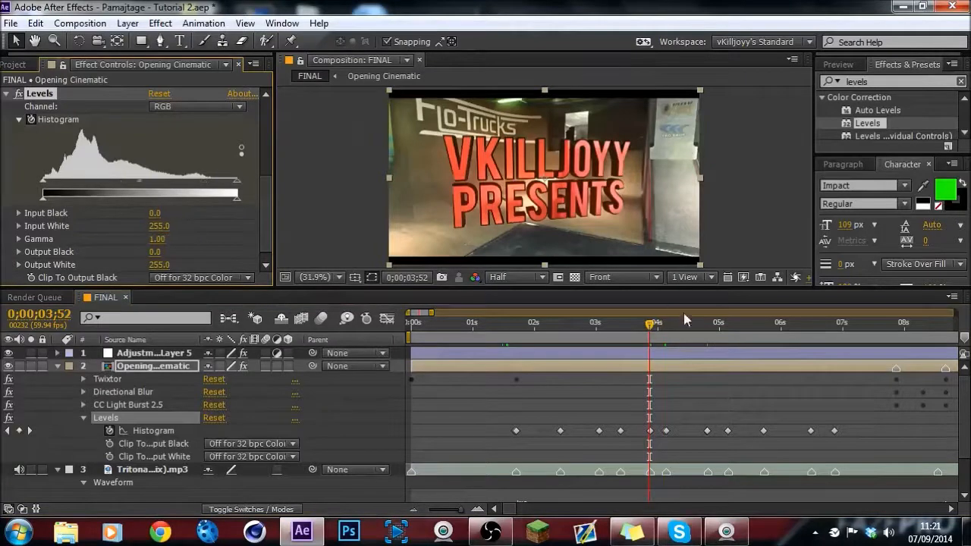
pyautogui.click(620, 328)
pyautogui.press('pageup')
pyautogui.click(161, 226)
pyautogui.write('2')
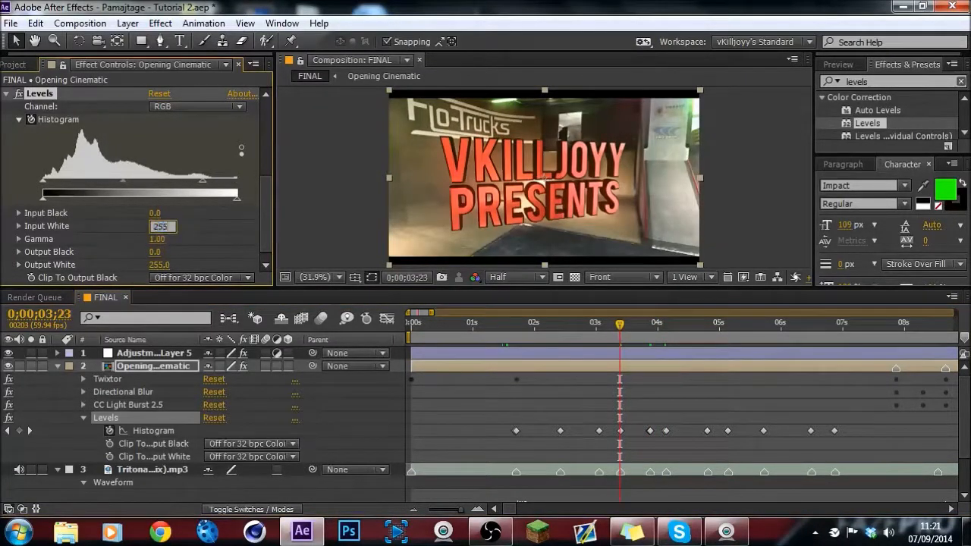
pyautogui.write('55')
pyautogui.press('Return')
# Step: Set the Levels Input White to 255 one frame before the beat keyframes at 0;00;03;03 and 0;00;02;25
pyautogui.click(603, 337)
pyautogui.press('pageup')
pyautogui.click(160, 226)
pyautogui.write('255')
pyautogui.press('Return')
pyautogui.moveTo(558, 333); pyautogui.dragTo(562, 334)
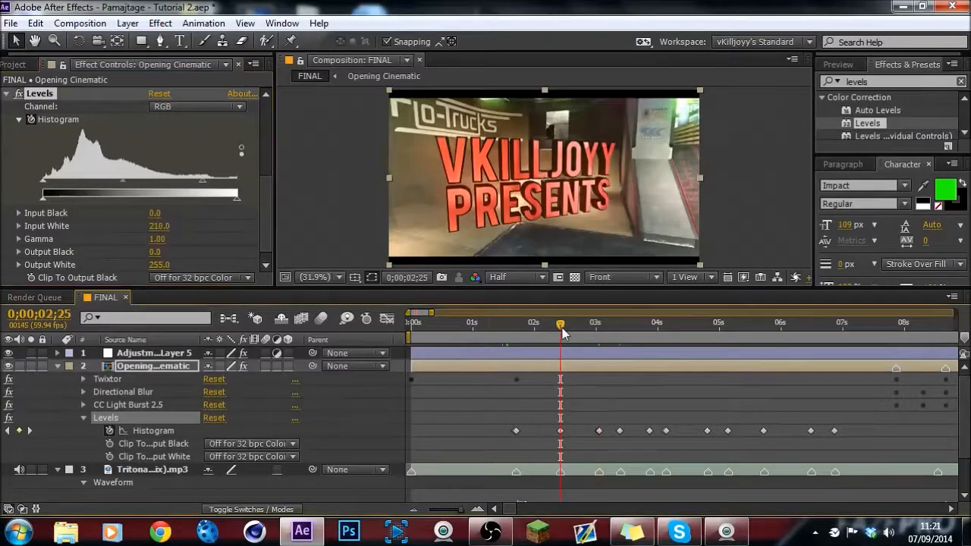
pyautogui.press('pageup')
pyautogui.click(160, 225)
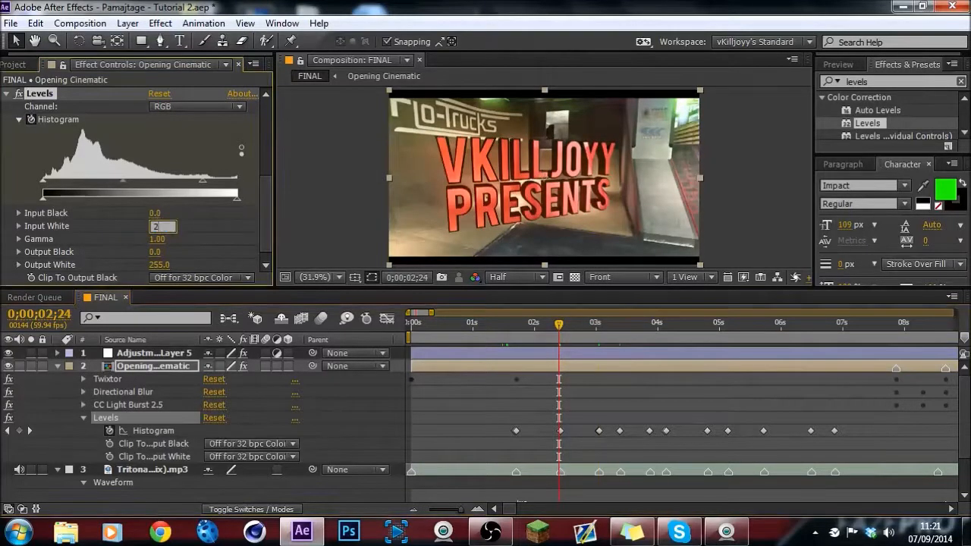
pyautogui.write('255')
pyautogui.press('Return')
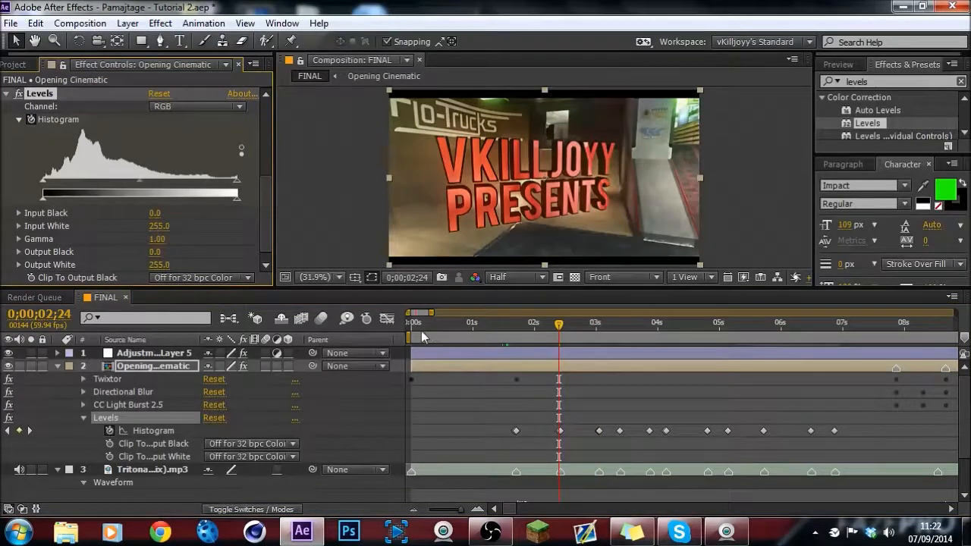
# Step: Enlarge the composition viewer and RAM-preview the sequence from the start to check the flashes against the music
pyautogui.press('Home')
pyautogui.click(839, 65)
pyautogui.moveTo(695, 287); pyautogui.dragTo(694, 327)
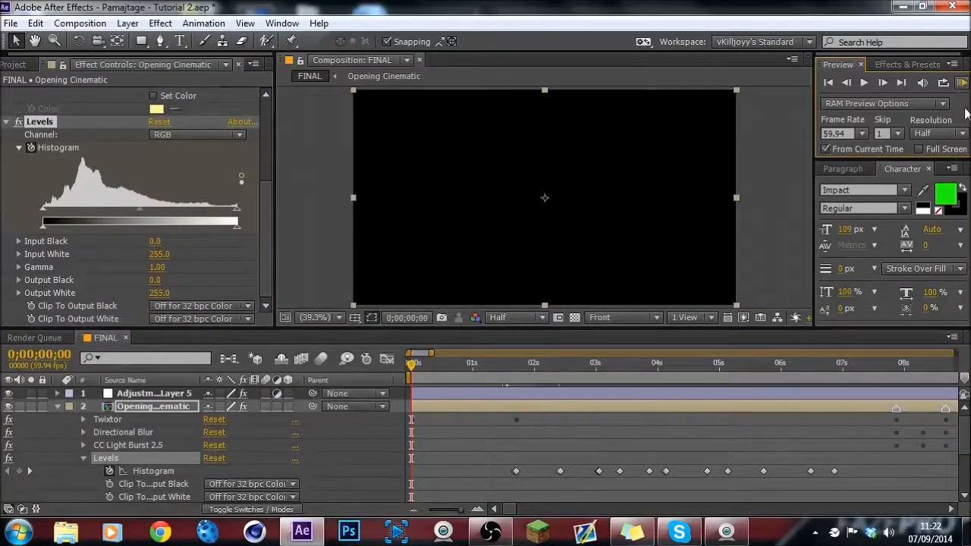
pyautogui.click(962, 83)
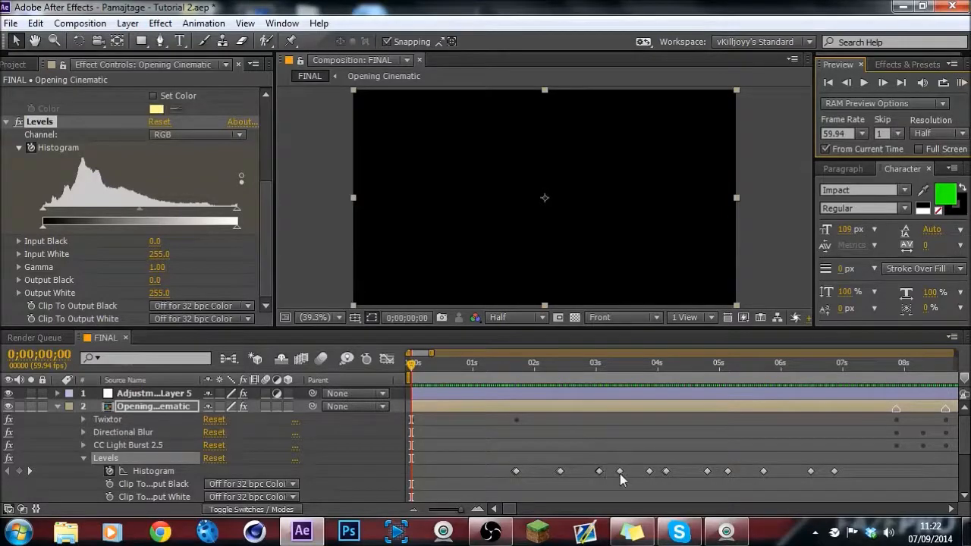
pyautogui.click(962, 83)
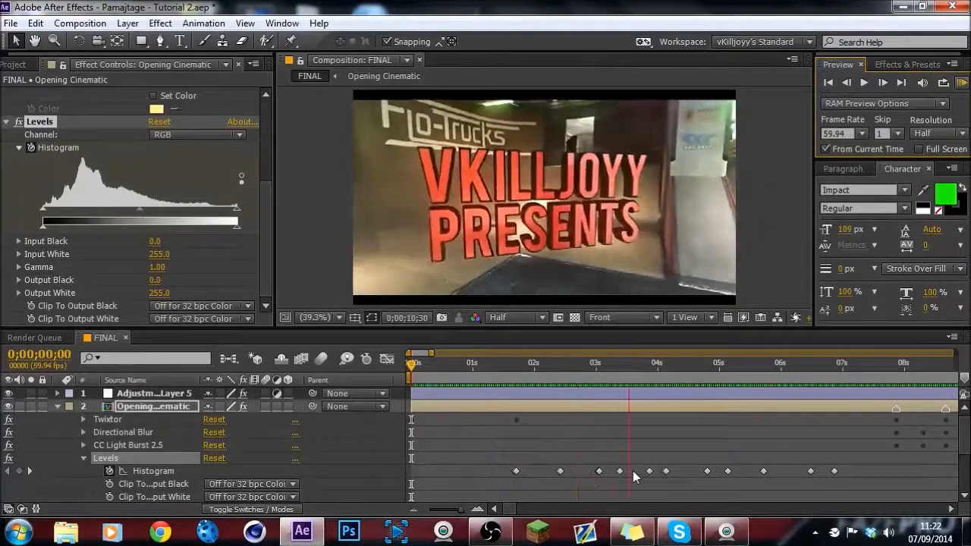
pyautogui.press('space')
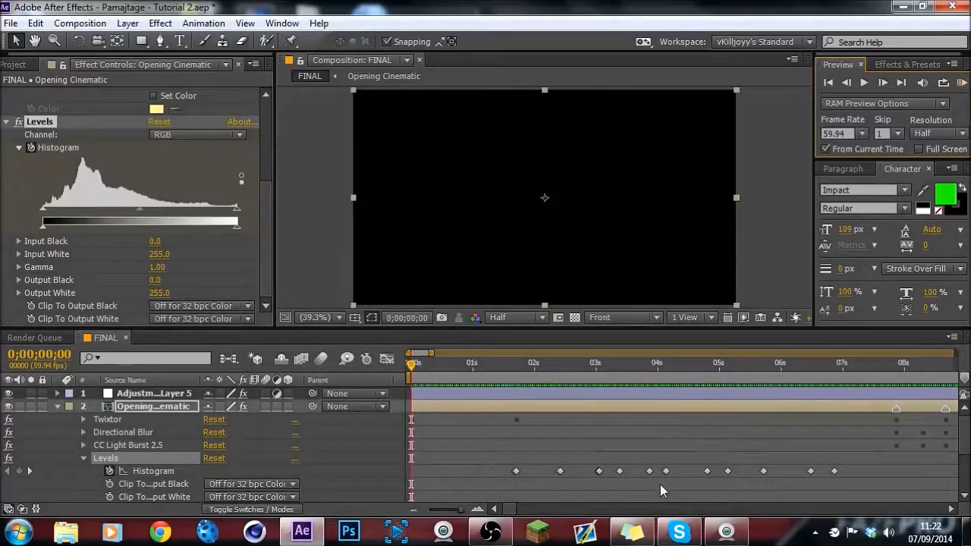
# Step: Delete the Histogram keyframes at the 0;00;03;53 beat and RAM-preview the composition from the start
pyautogui.moveTo(658, 469); pyautogui.dragTo(644, 475)
pyautogui.press('Delete')
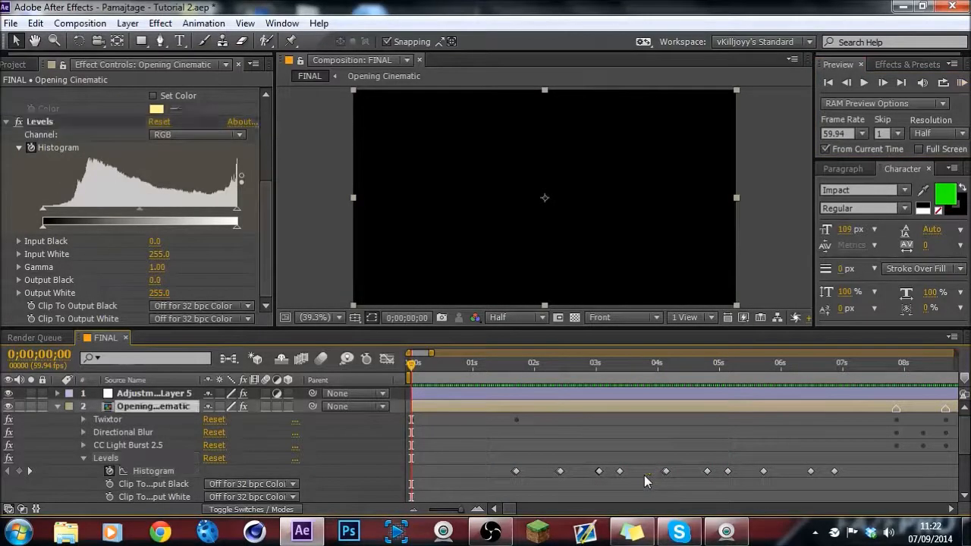
pyautogui.click(962, 83)
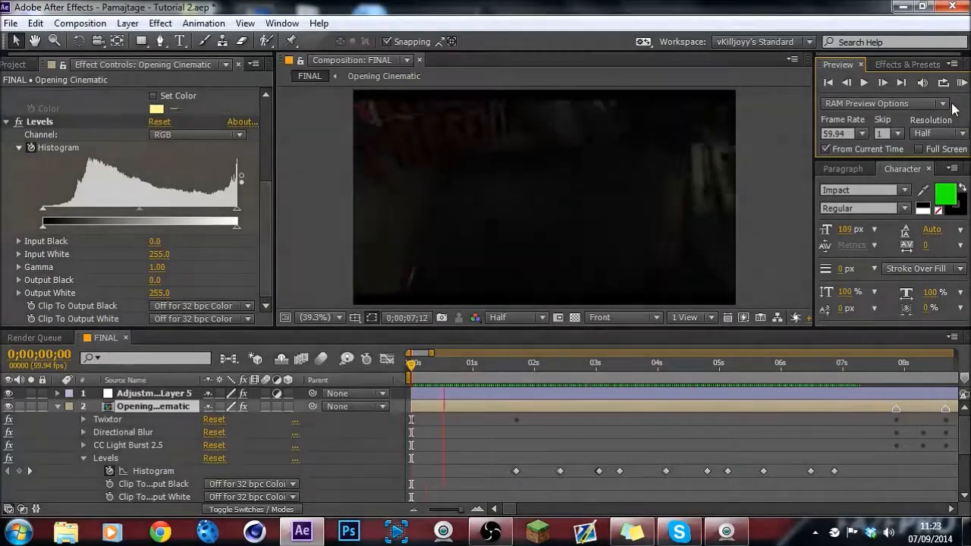
pyautogui.click(530, 392)
pyautogui.click(561, 471)
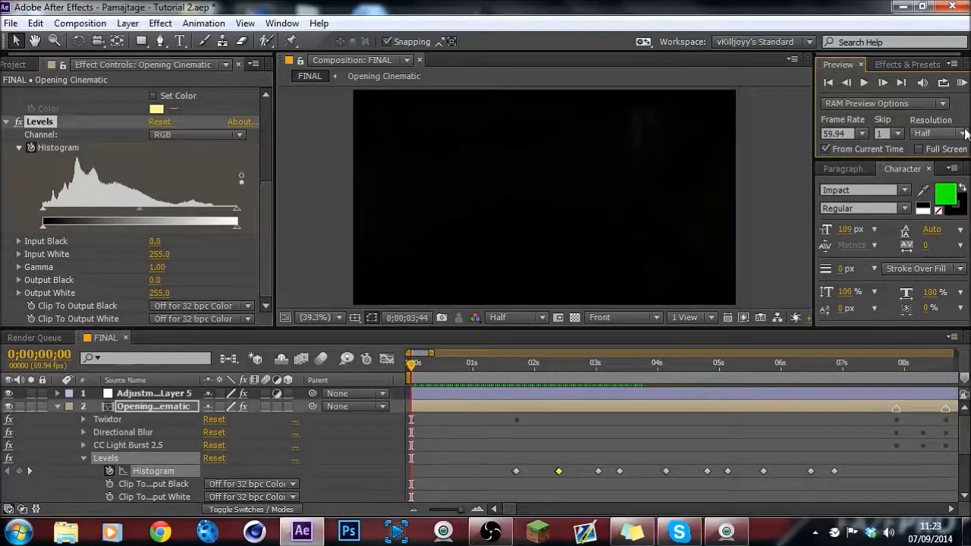
pyautogui.press('space')
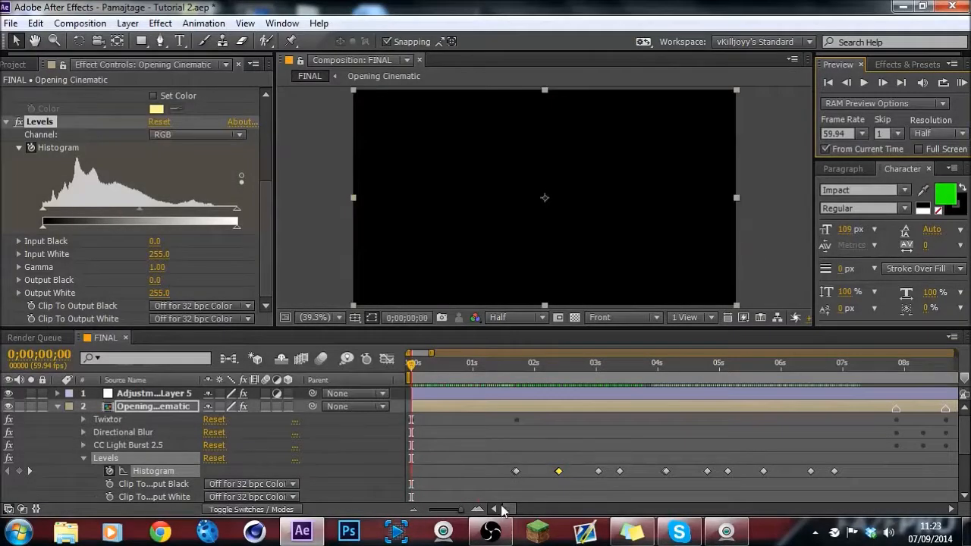
# Step: Hide the Opening Cinematic layer and scrub the music from 0;00;07;17 to 0;00;07;33 to examine the audio after the last flash
pyautogui.moveTo(503, 509); pyautogui.dragTo(519, 506)
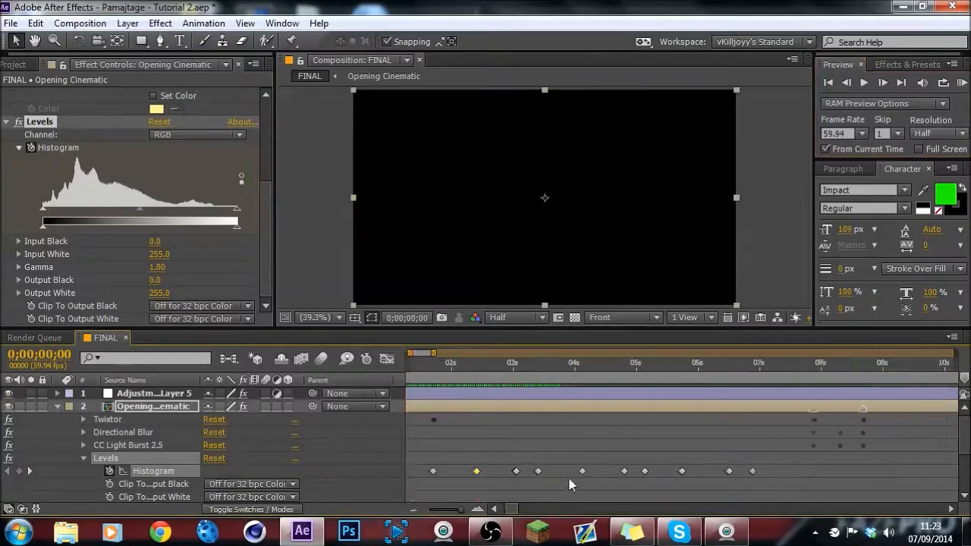
pyautogui.scroll(-2, 669, 454)
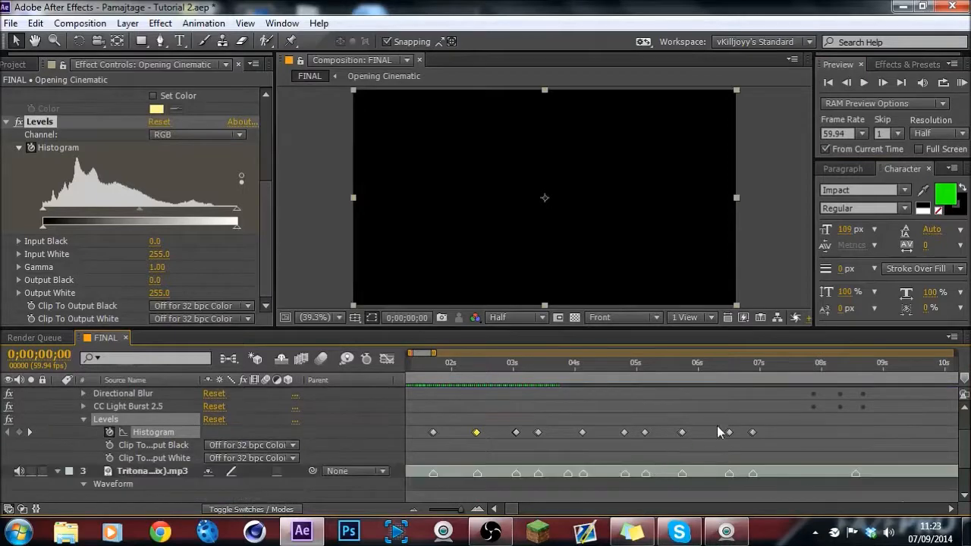
pyautogui.moveTo(520, 509); pyautogui.dragTo(523, 510)
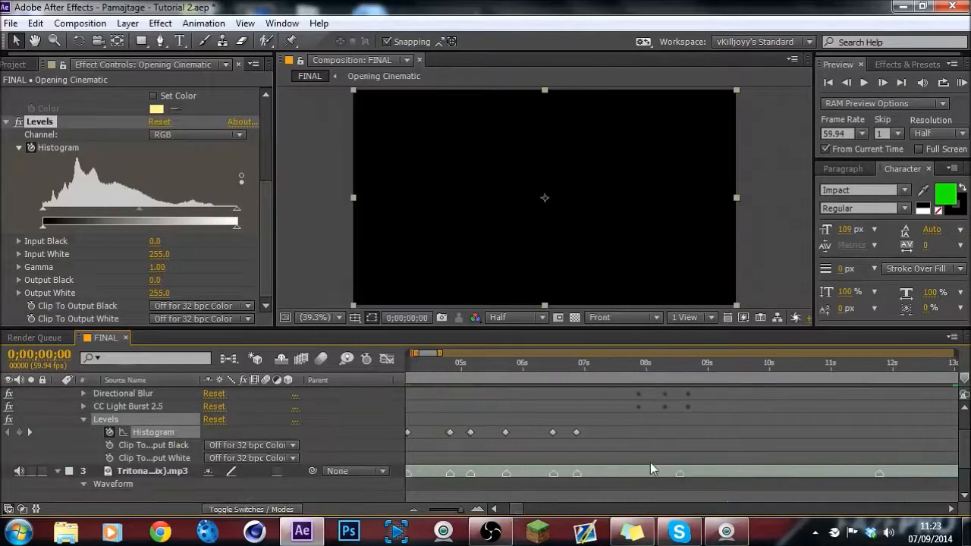
pyautogui.scroll(-2, 650, 462)
pyautogui.click(601, 373)
pyautogui.scroll(2, 3, 401)
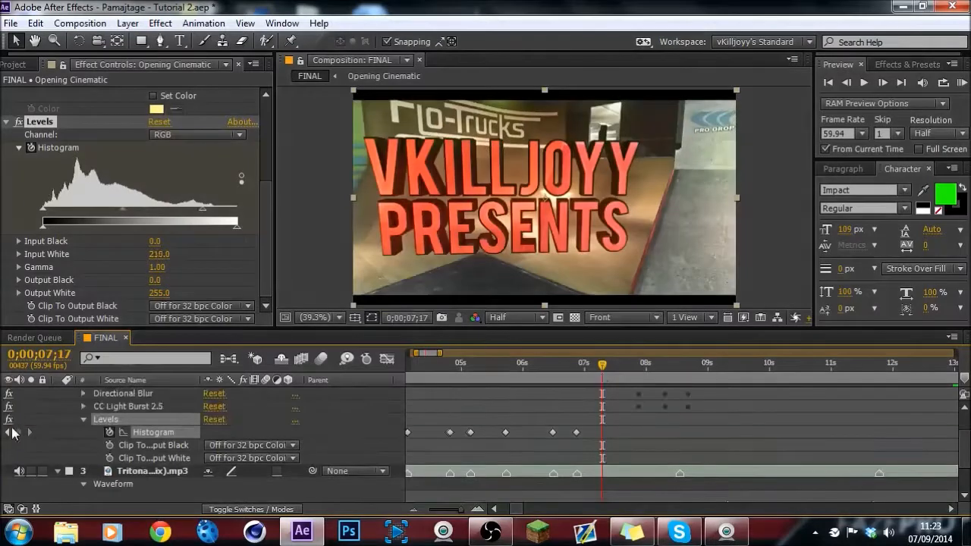
pyautogui.scroll(2, 33, 436)
pyautogui.click(9, 407)
pyautogui.scroll(-4, 486, 417)
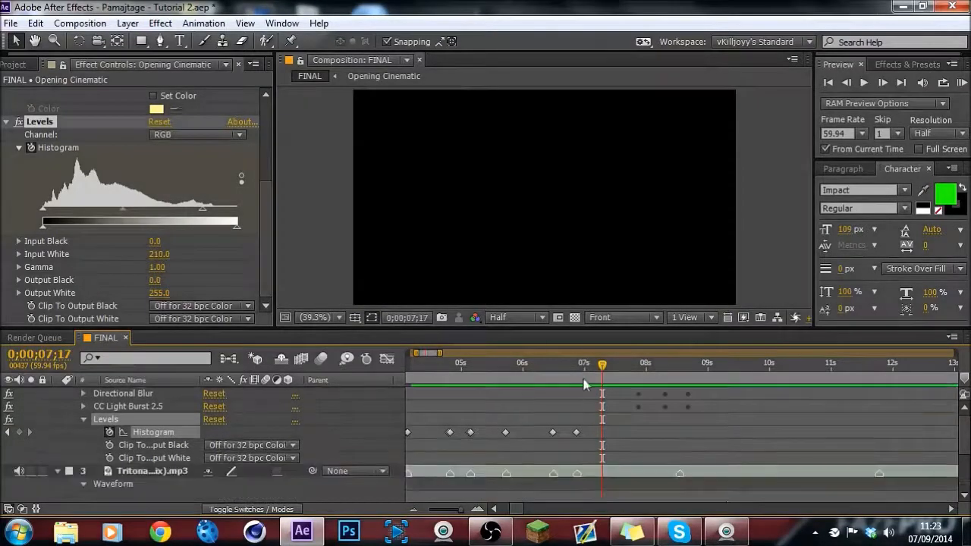
pyautogui.click(607, 371)
pyautogui.moveTo(607, 371)
pyautogui.mouseDown()
pyautogui.moveTo(635, 371)
pyautogui.moveTo(581, 379)
pyautogui.moveTo(632, 381)
pyautogui.moveTo(615, 384)
pyautogui.mouseUp()
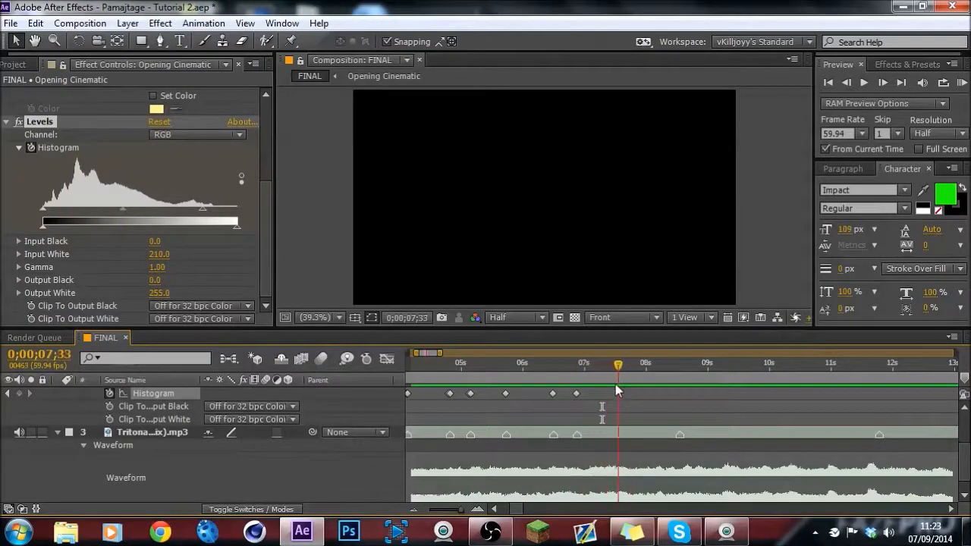
# Step: Show the Opening Cinematic layer again and RAM-preview the composition from 0;00;04;13
pyautogui.scroll(4, 31, 434)
pyautogui.moveTo(459, 372); pyautogui.dragTo(415, 372)
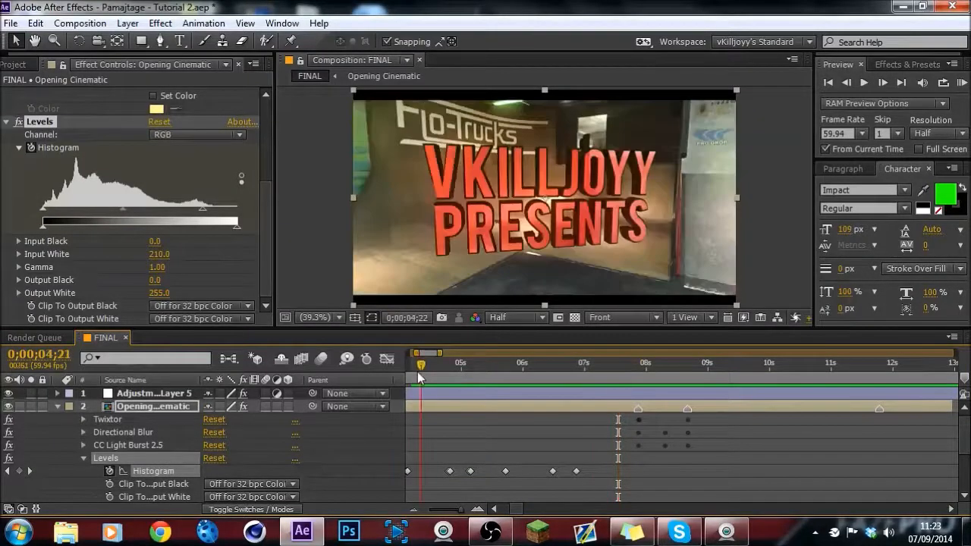
pyautogui.click(962, 84)
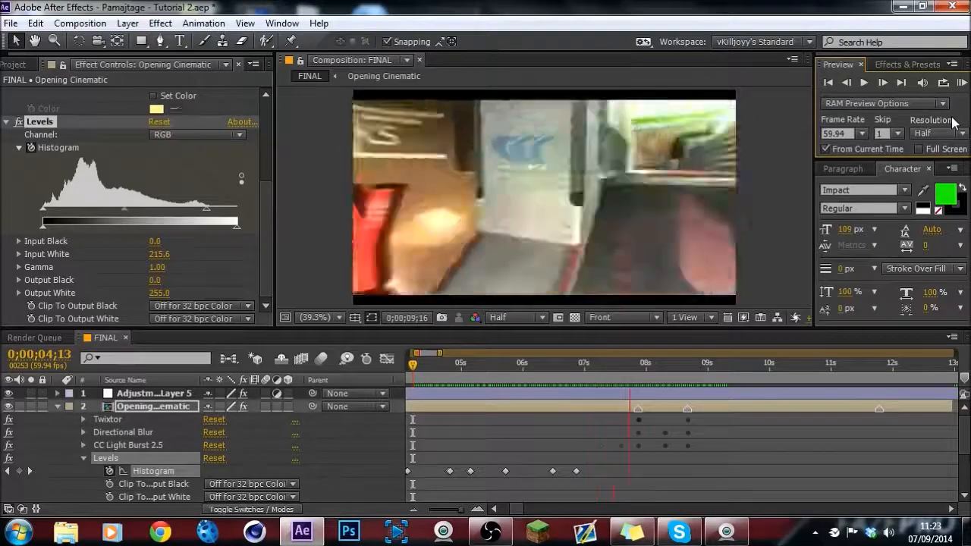
pyautogui.press('space')
# Step: Hide the Opening Cinematic layer and scrub the music between 0;00;05;57 and 0;00;07;34 to locate the next beat
pyautogui.scroll(-2, 582, 418)
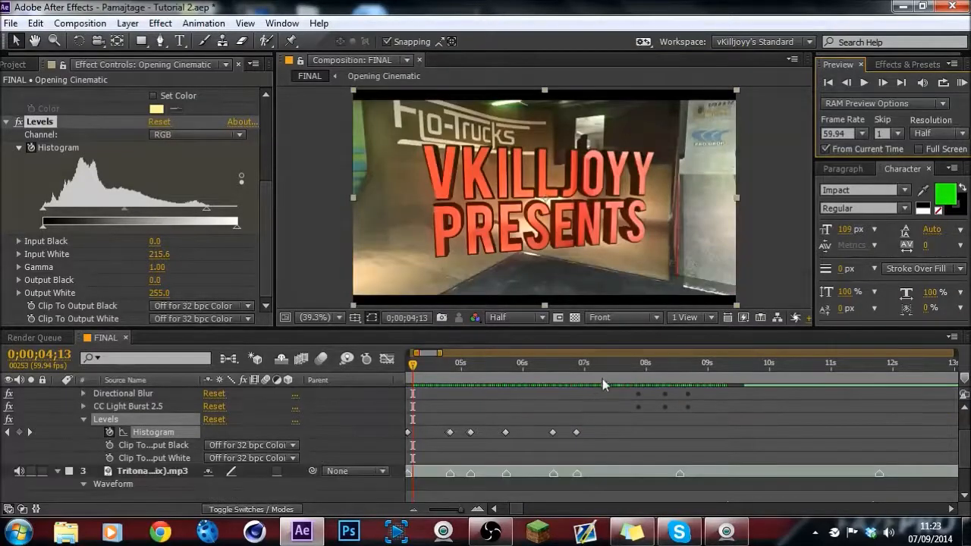
pyautogui.moveTo(598, 367); pyautogui.dragTo(616, 374)
pyautogui.scroll(2, 222, 423)
pyautogui.click(9, 406)
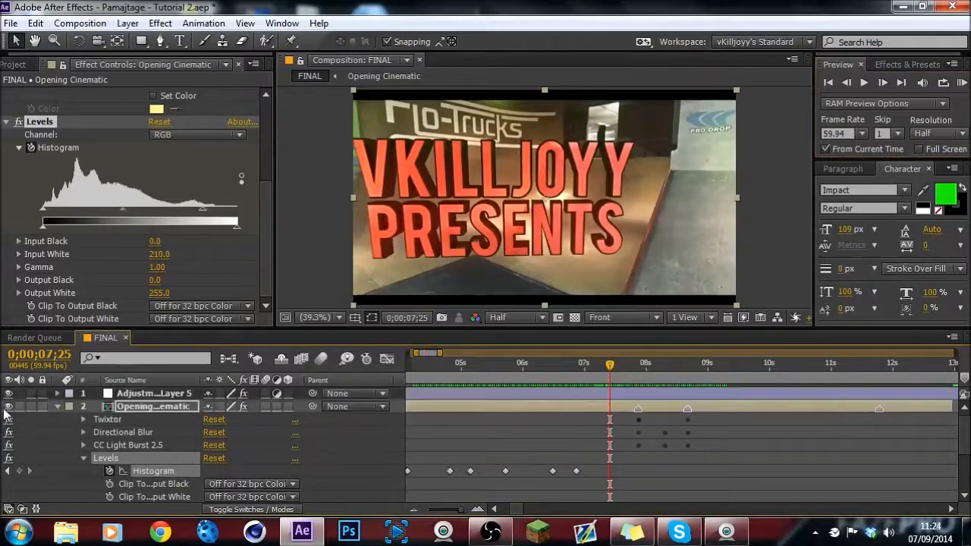
pyautogui.moveTo(549, 385); pyautogui.dragTo(595, 385)
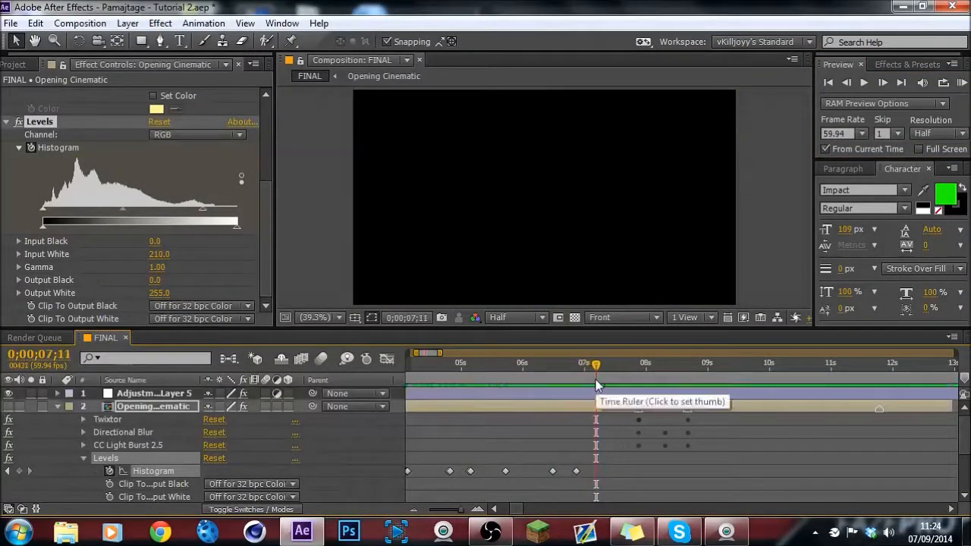
pyautogui.click(521, 376)
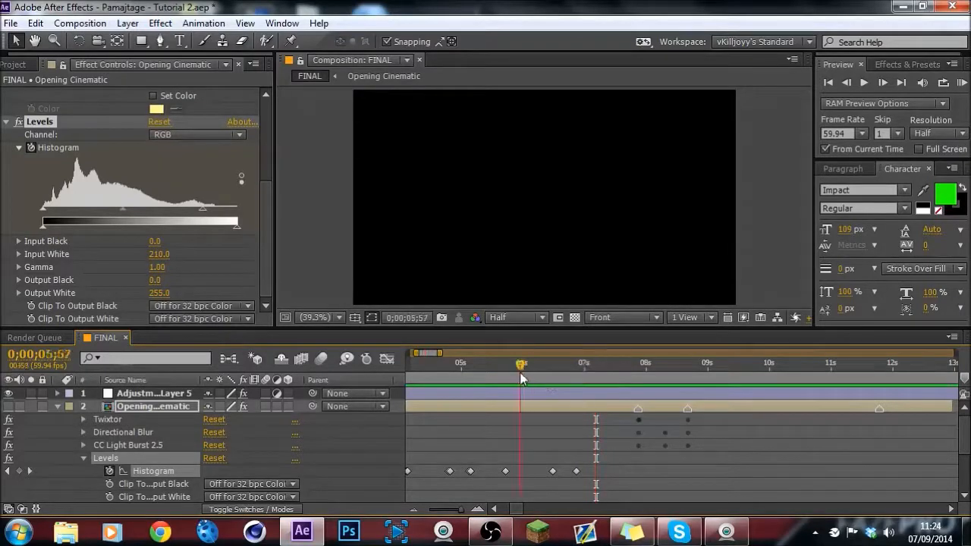
pyautogui.moveTo(546, 379); pyautogui.dragTo(620, 380)
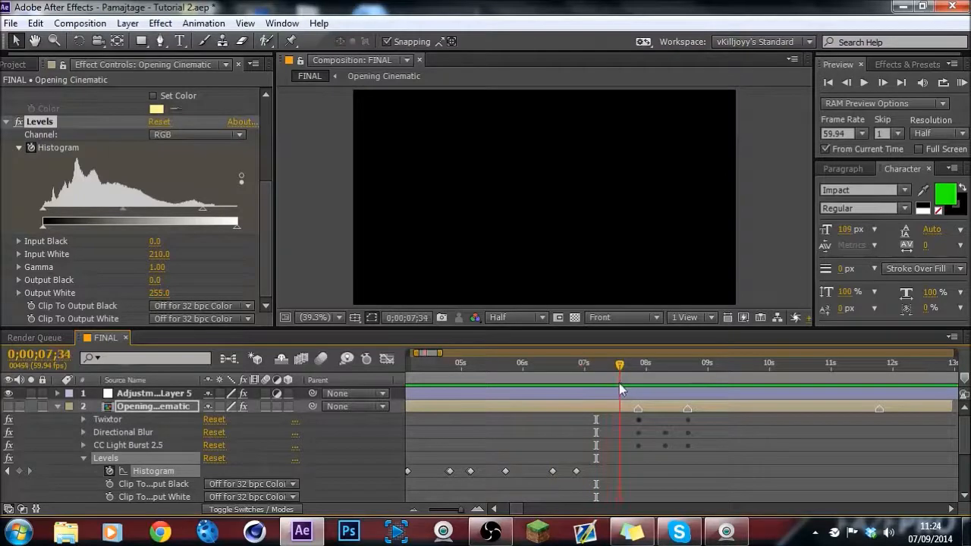
# Step: Add a beat marker to the music layer at 0;00;07;33
pyautogui.scroll(-2, 606, 437)
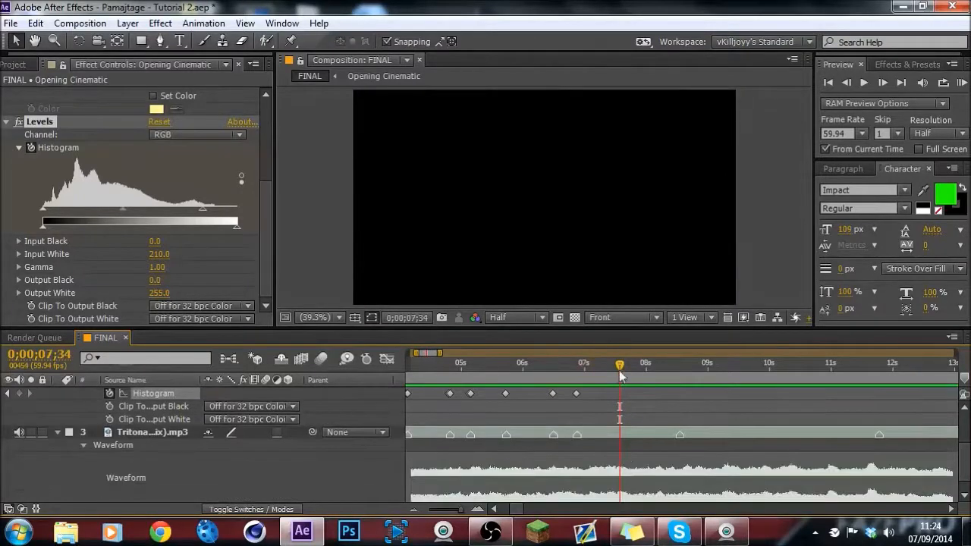
pyautogui.moveTo(621, 370); pyautogui.dragTo(619, 370)
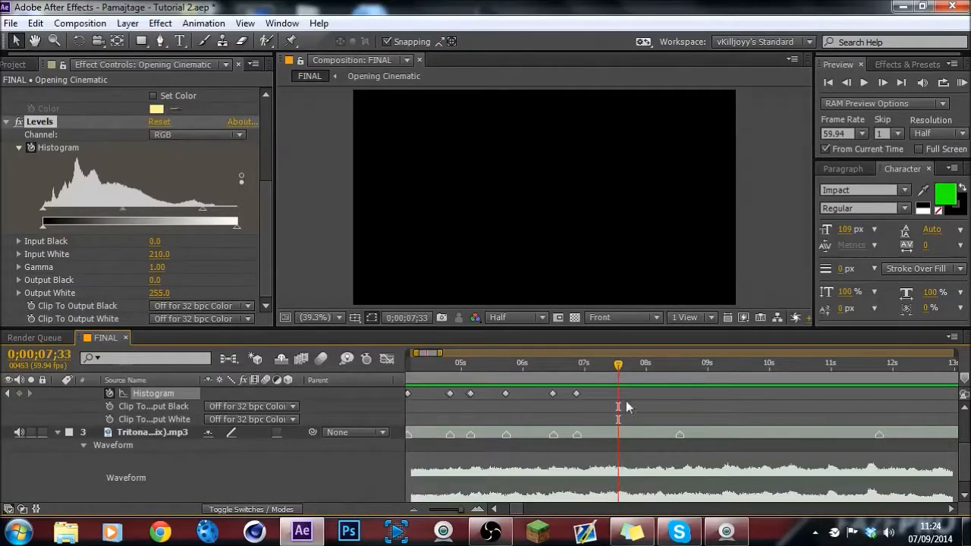
pyautogui.click(629, 432)
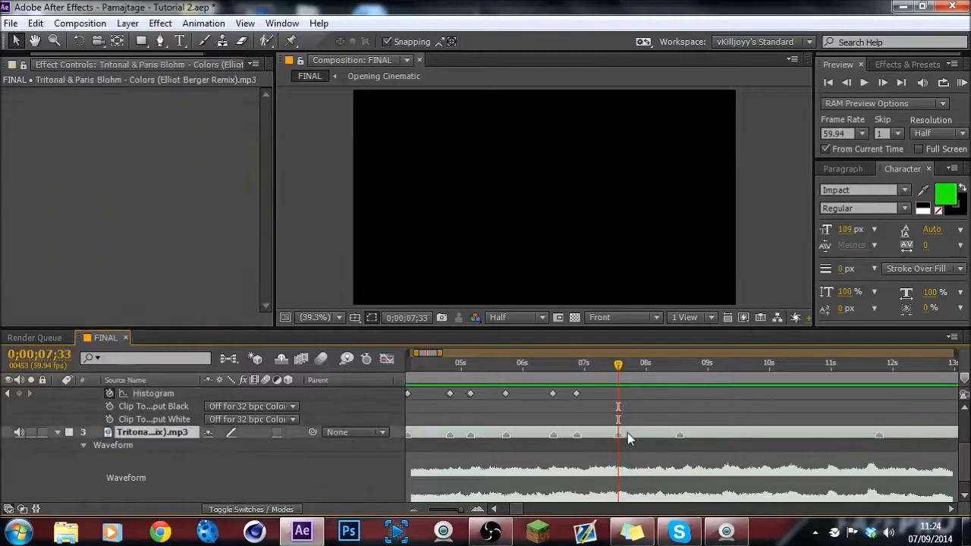
# Step: Show the Opening Cinematic layer again and collapse its Directional Blur and CC Light Burst 2.5 settings
pyautogui.scroll(1, 628, 432)
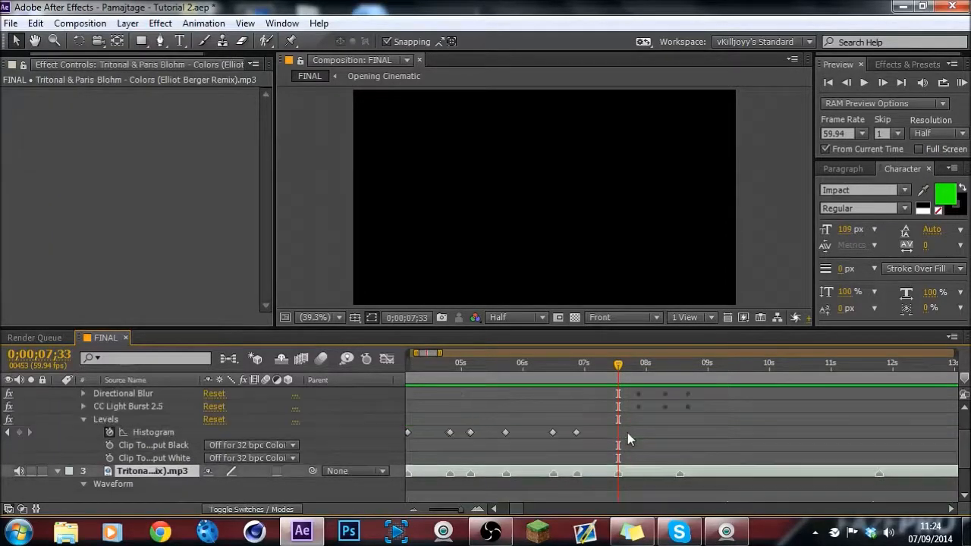
pyautogui.scroll(1, 147, 452)
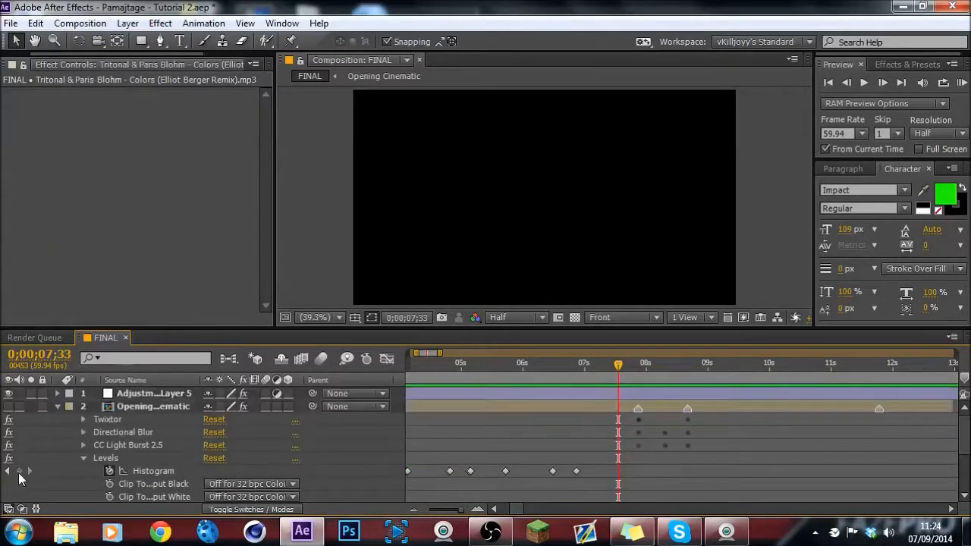
pyautogui.click(446, 410)
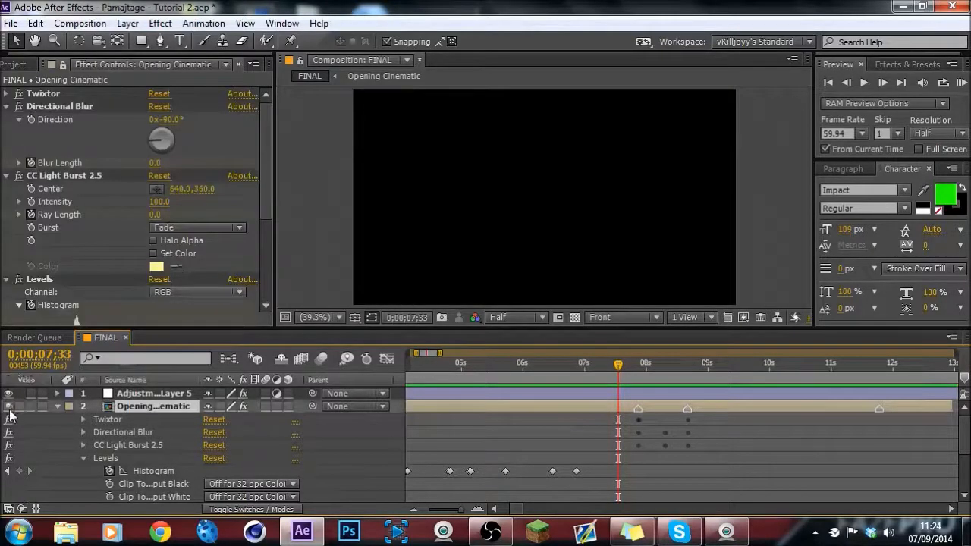
pyautogui.click(9, 407)
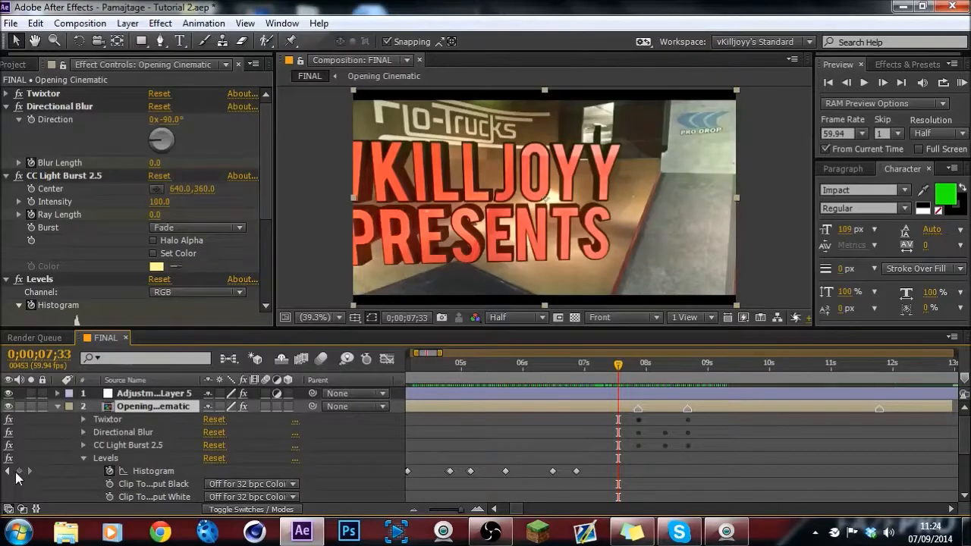
pyautogui.click(7, 107)
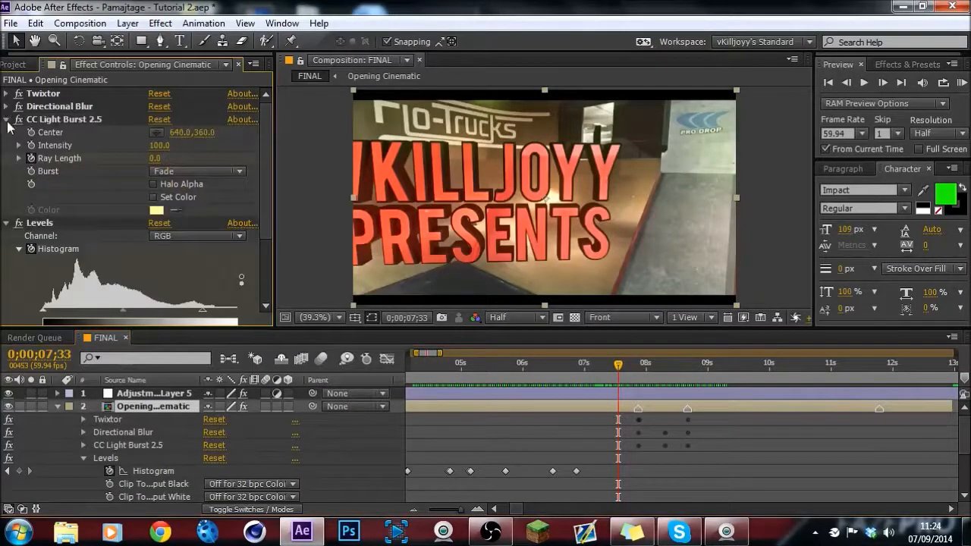
pyautogui.click(7, 120)
# Step: Add a Levels Histogram keyframe at 0;00;07;33 and set Input White to 255 one frame earlier at 0;00;07;32
pyautogui.click(19, 470)
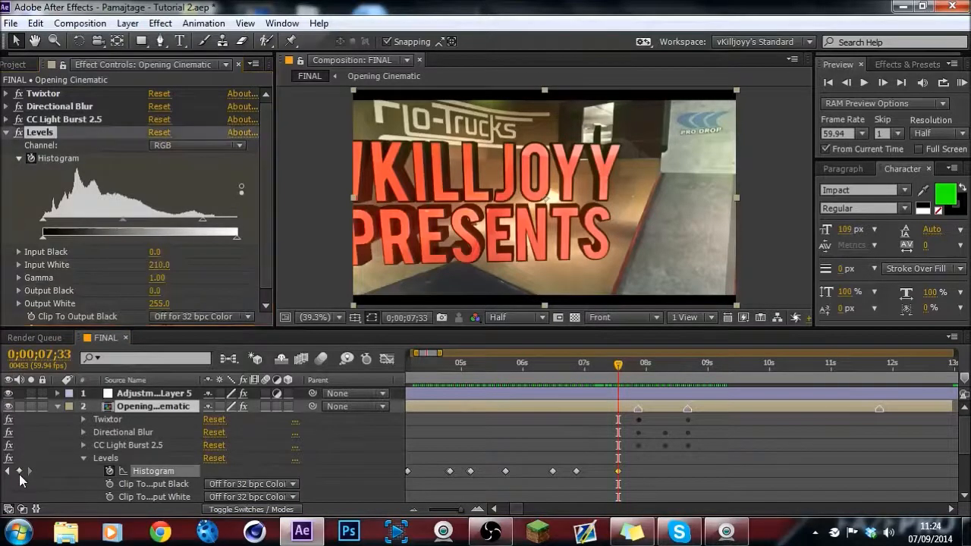
pyautogui.press('pageup')
pyautogui.click(159, 264)
pyautogui.write('255')
pyautogui.press('Return')
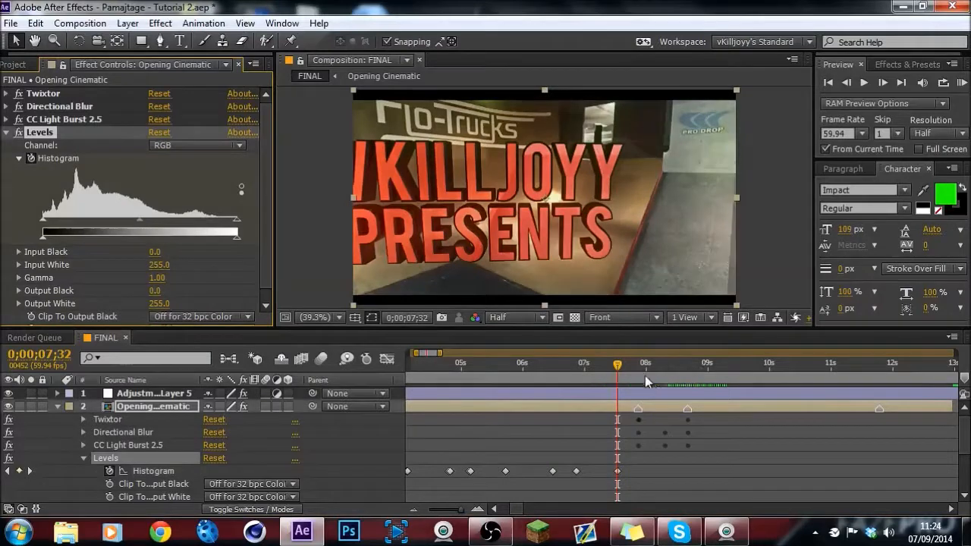
# Step: Set the Levels Input White to 255 at the layer marker at 0;00;07;52
pyautogui.keyDown('shift'); pyautogui.click(645, 376); pyautogui.keyUp('shift')
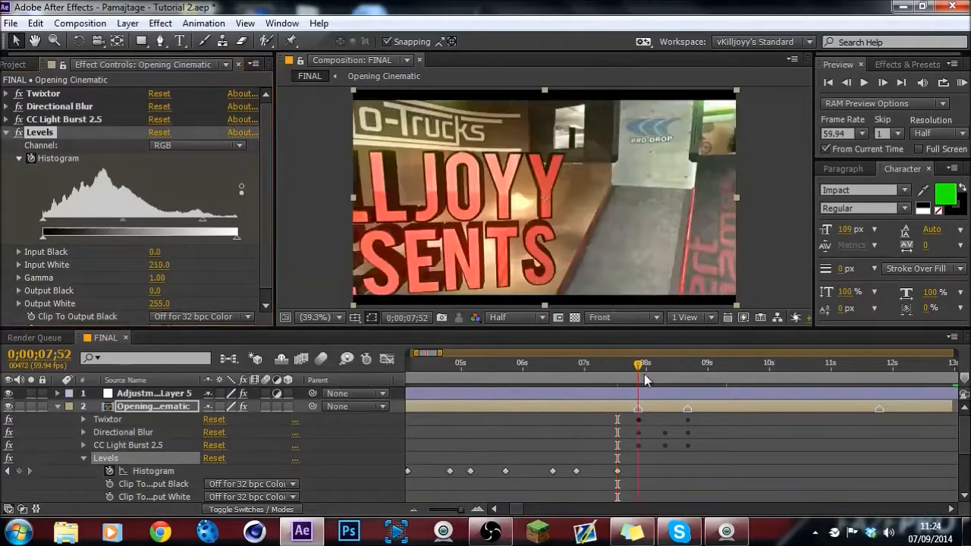
pyautogui.click(154, 265)
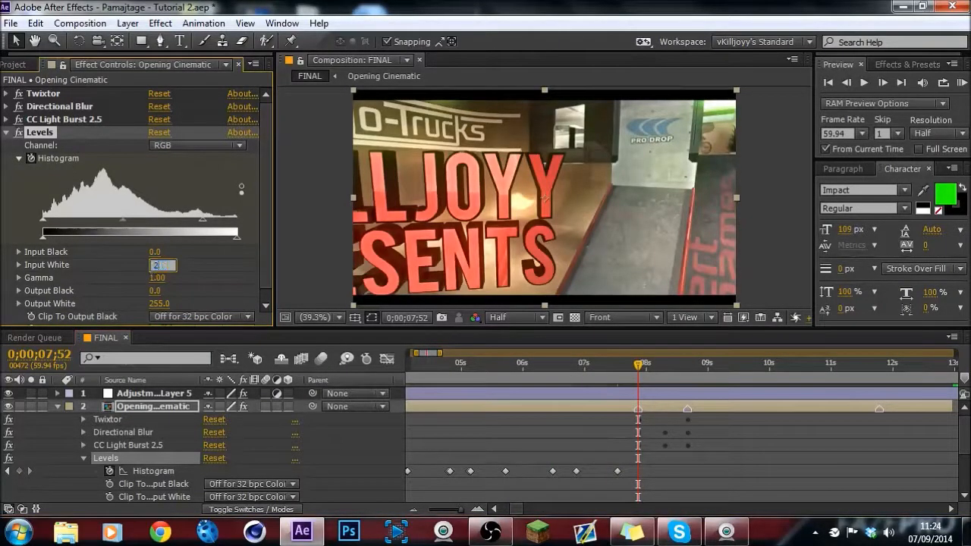
pyautogui.write('255')
pyautogui.press('Return')
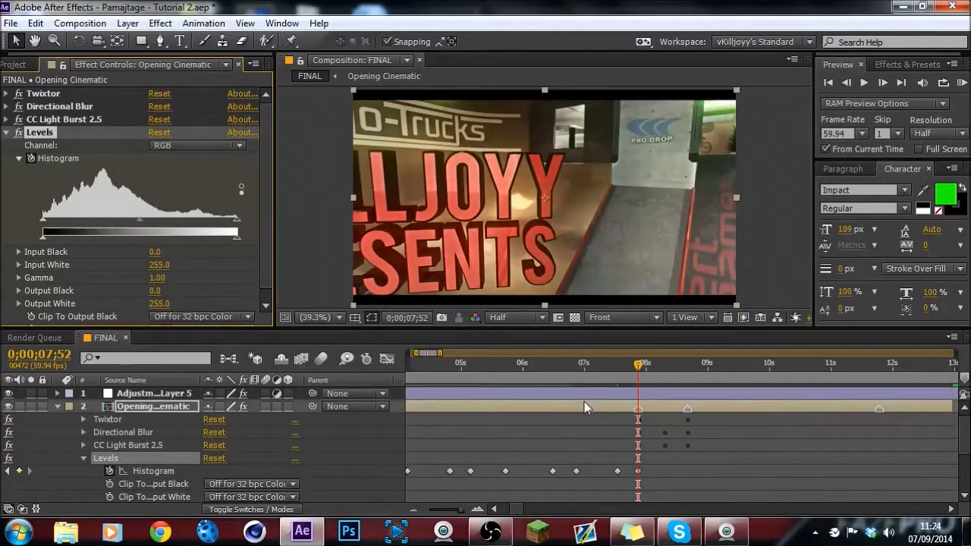
# Step: RAM-preview the composition from the start to check all the flashes against the music
pyautogui.press('Home')
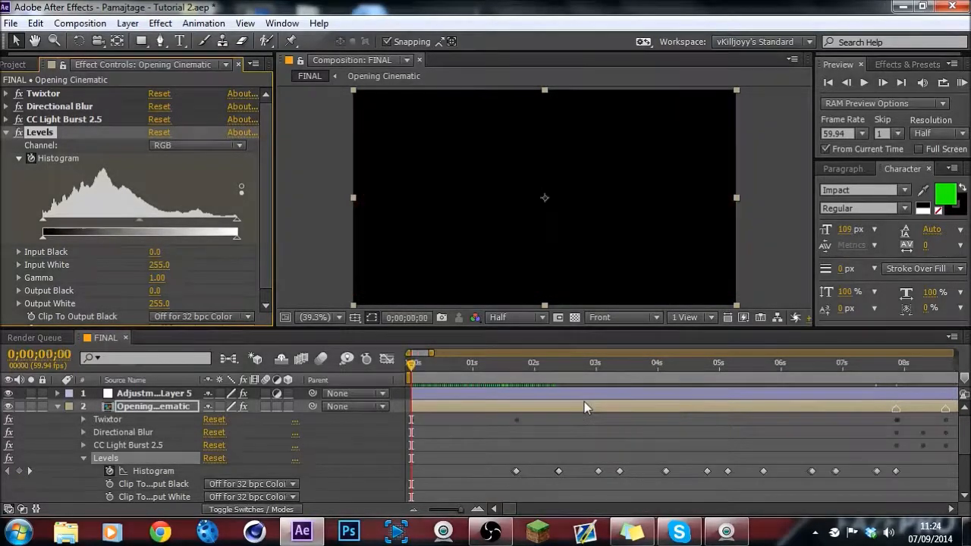
pyautogui.click(964, 83)
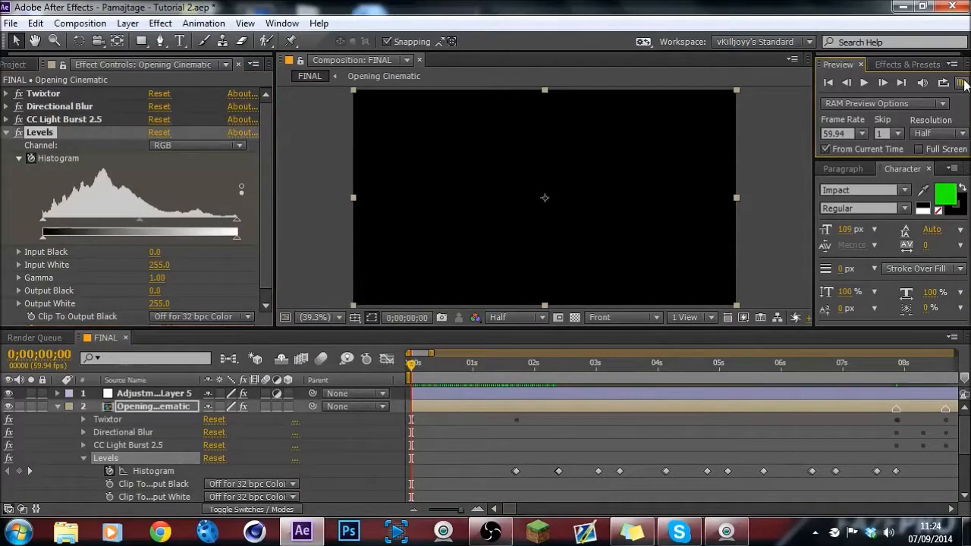
pyautogui.click(964, 83)
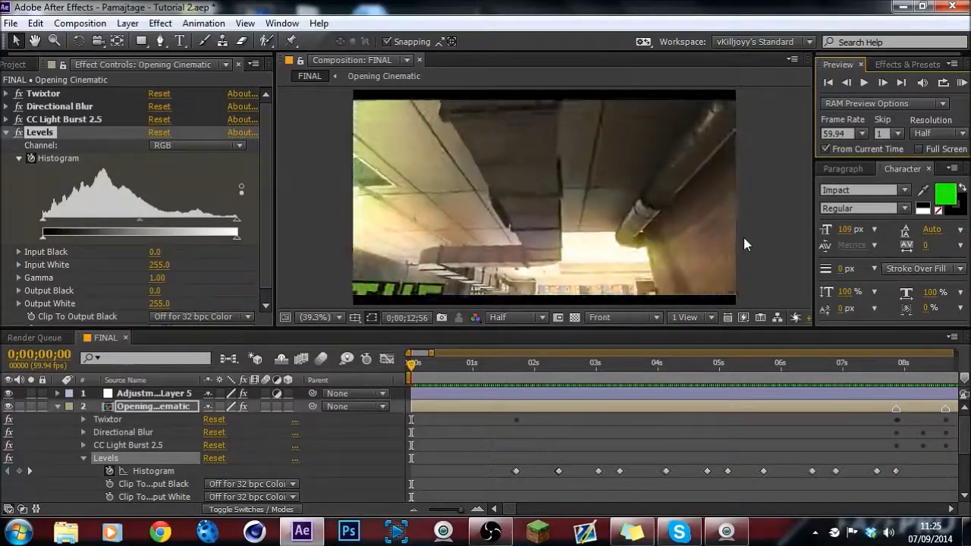
pyautogui.press('space')
# Step: Expand the Opening Cinematic layer's Twixtor effect, hide the layer and RAM-preview the music from 0;00;09;50
pyautogui.moveTo(510, 508); pyautogui.dragTo(523, 504)
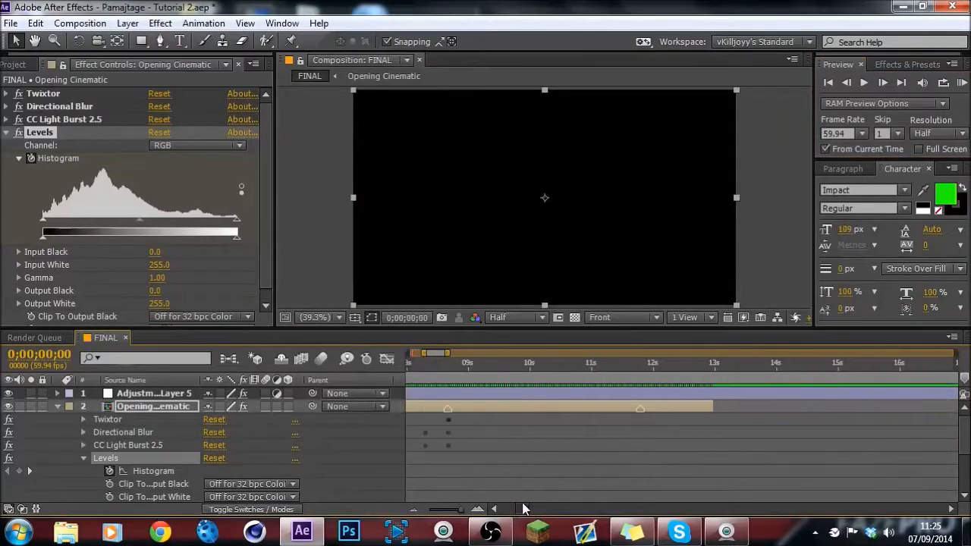
pyautogui.click(589, 409)
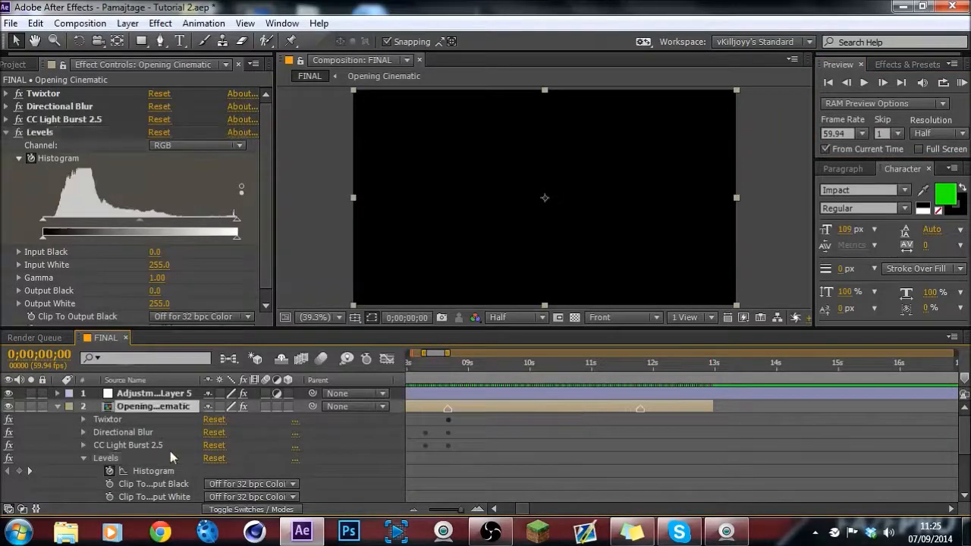
pyautogui.click(85, 421)
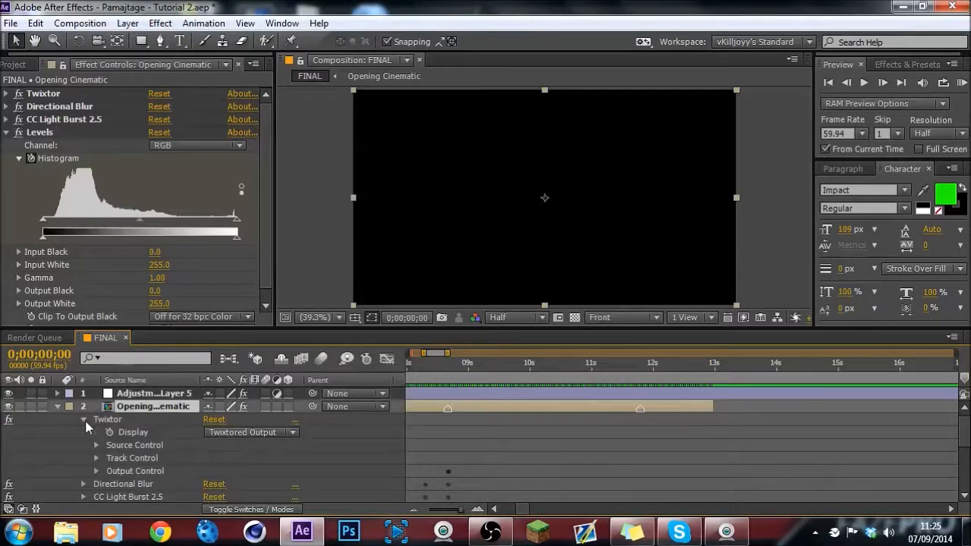
pyautogui.click(619, 361)
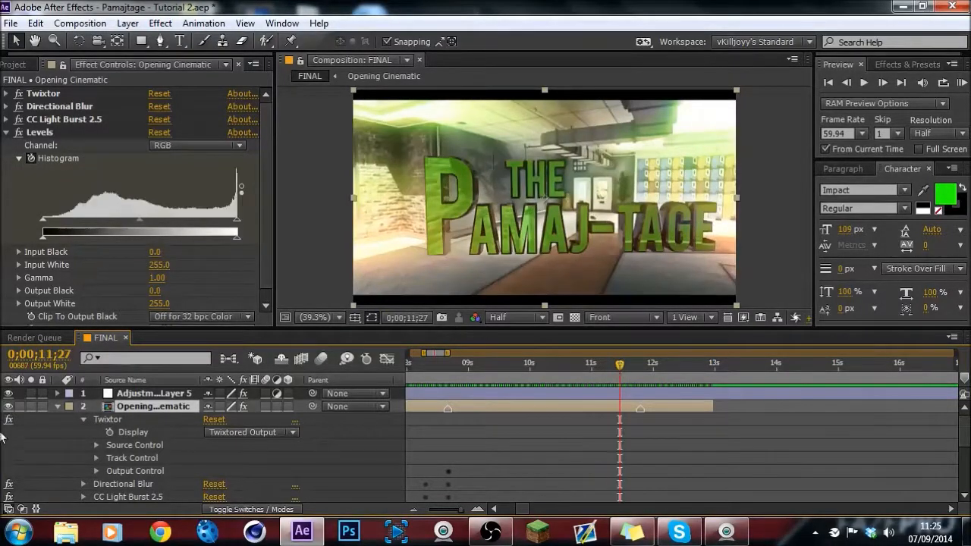
pyautogui.click(8, 405)
pyautogui.click(519, 363)
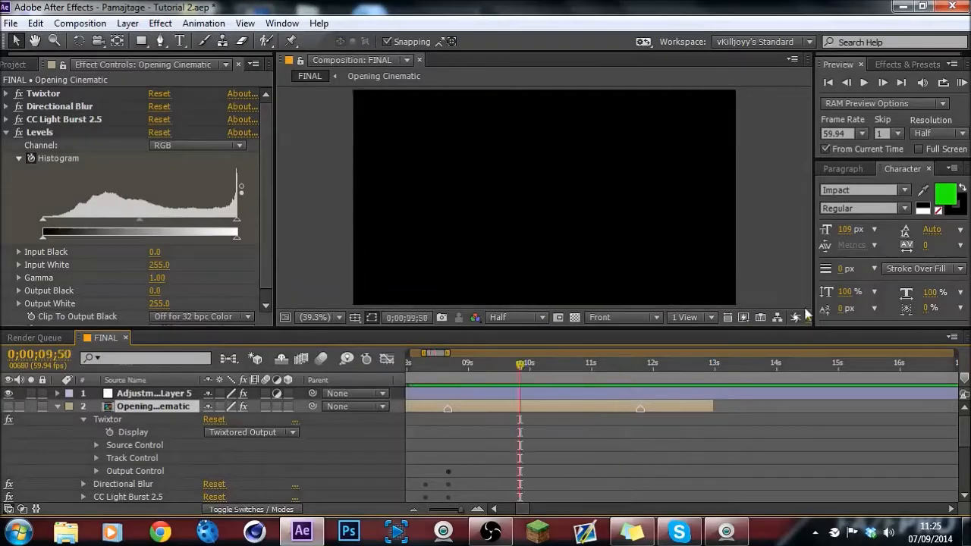
pyautogui.click(961, 82)
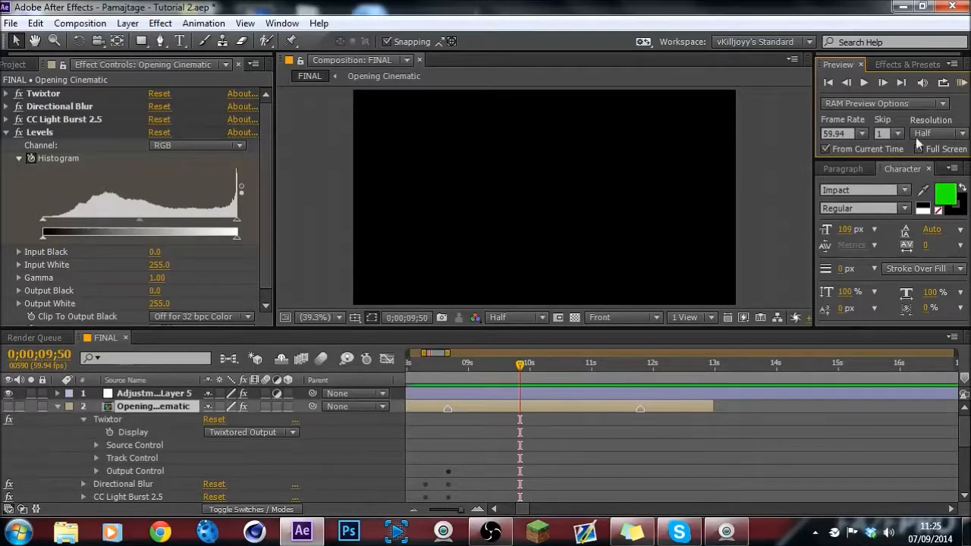
# Step: Place Opening Cinematic markers at 0;00;12;02 and 0;00;11;38, then show the layer and trim its end to 0;00;12;02
pyautogui.moveTo(614, 373); pyautogui.dragTo(656, 379)
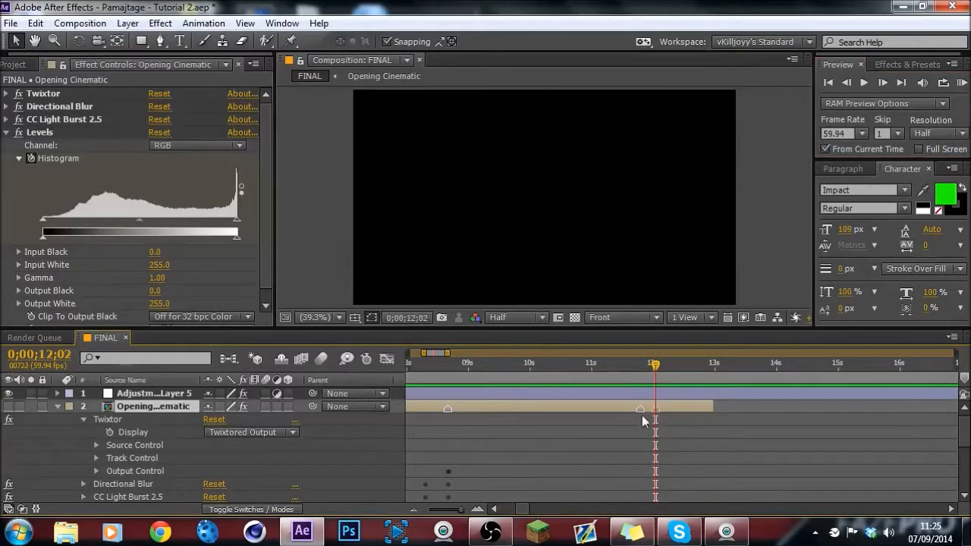
pyautogui.moveTo(610, 375)
pyautogui.mouseDown()
pyautogui.moveTo(600, 377)
pyautogui.moveTo(643, 381)
pyautogui.moveTo(628, 394)
pyautogui.moveTo(631, 414)
pyautogui.mouseUp()
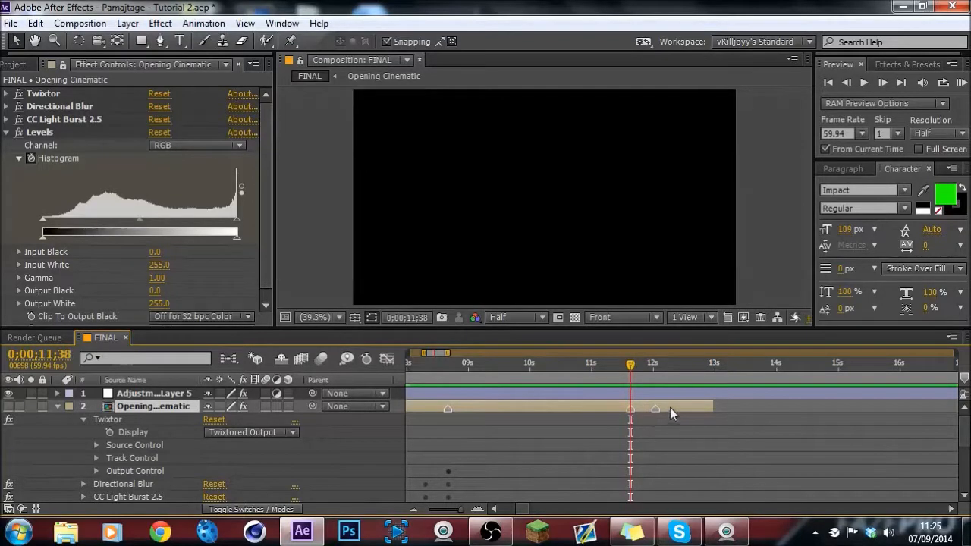
pyautogui.click(656, 375)
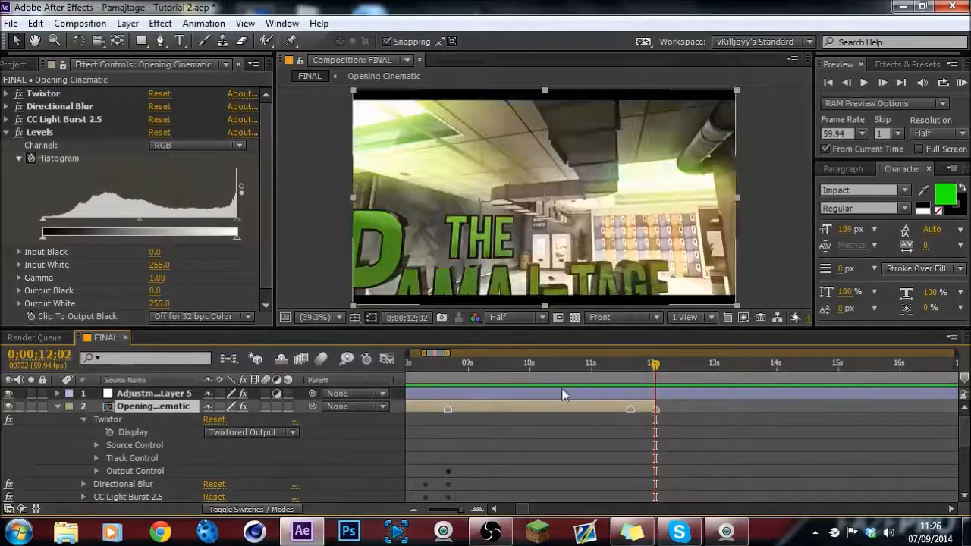
# Step: Add a Twixtor Speed % keyframe at 0;00;11;38 and set Speed % to 200 one frame after it at 0;00;11;39
pyautogui.click(633, 367)
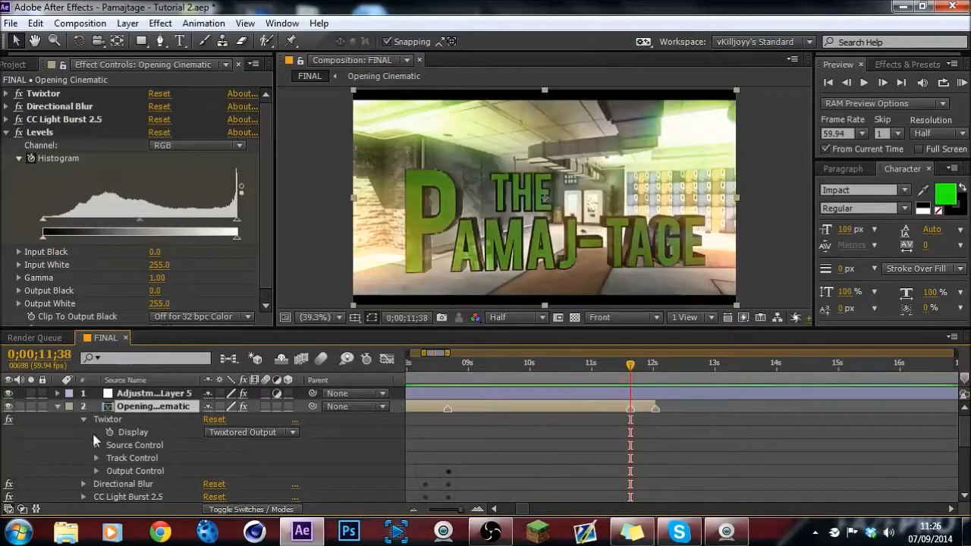
pyautogui.scroll(-3, 90, 430)
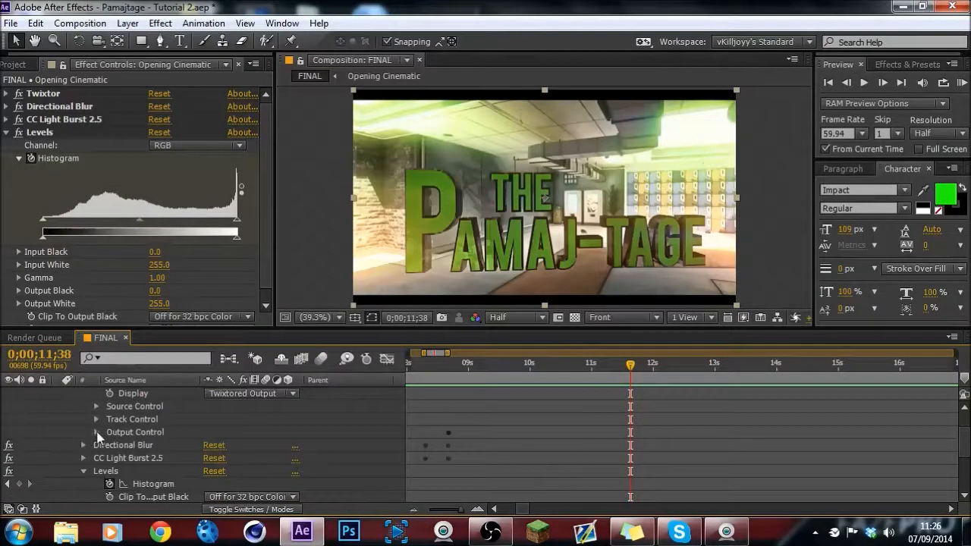
pyautogui.click(96, 431)
pyautogui.click(19, 444)
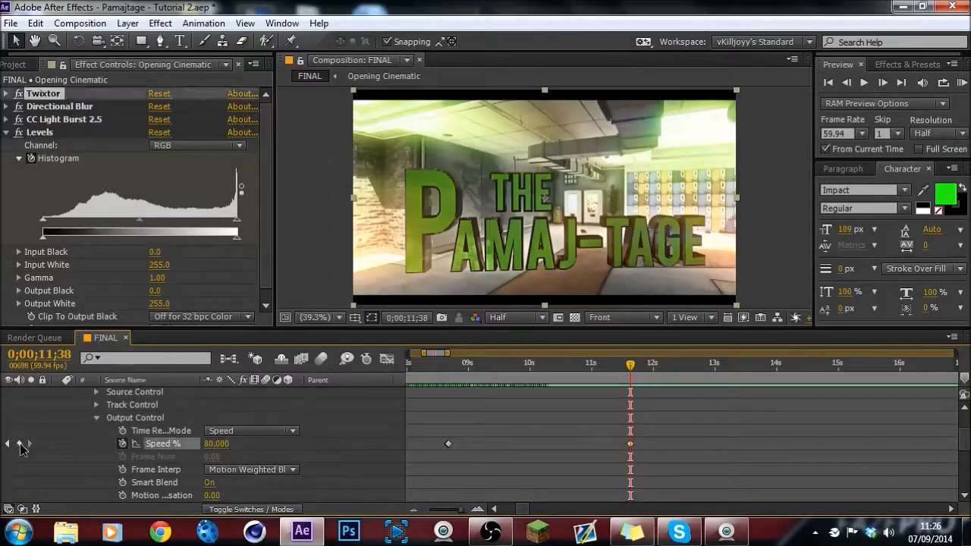
pyautogui.press('pagedown')
pyautogui.click(216, 443)
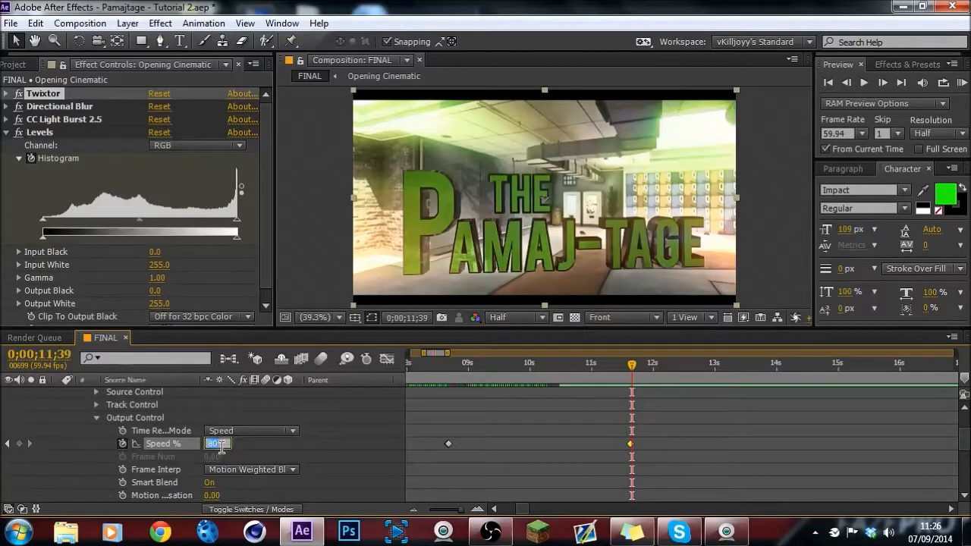
pyautogui.write('200')
pyautogui.press('Return')
pyautogui.scroll(3, 492, 408)
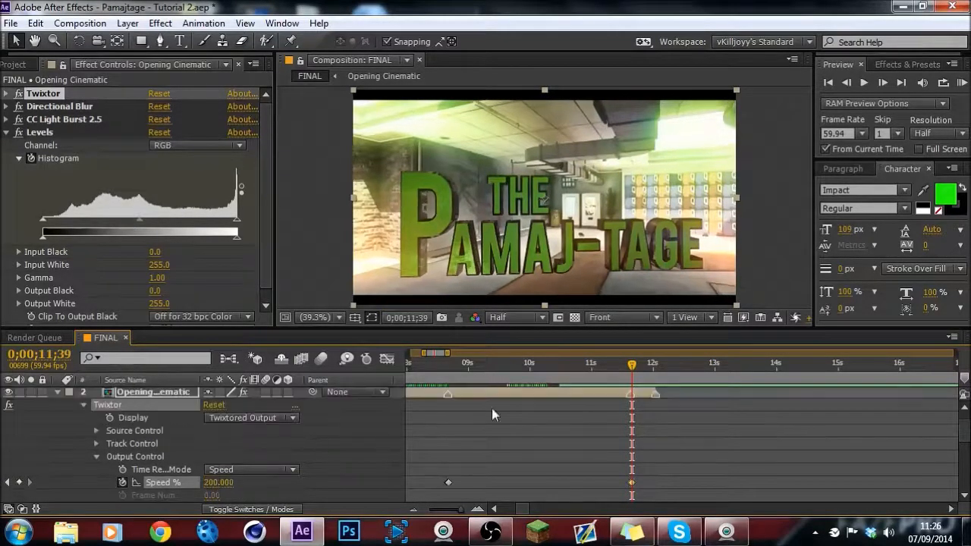
# Step: Collapse the Opening Cinematic layer's properties and RAM-preview the composition from the start to check the speed-up against the music
pyautogui.moveTo(634, 370); pyautogui.dragTo(658, 371)
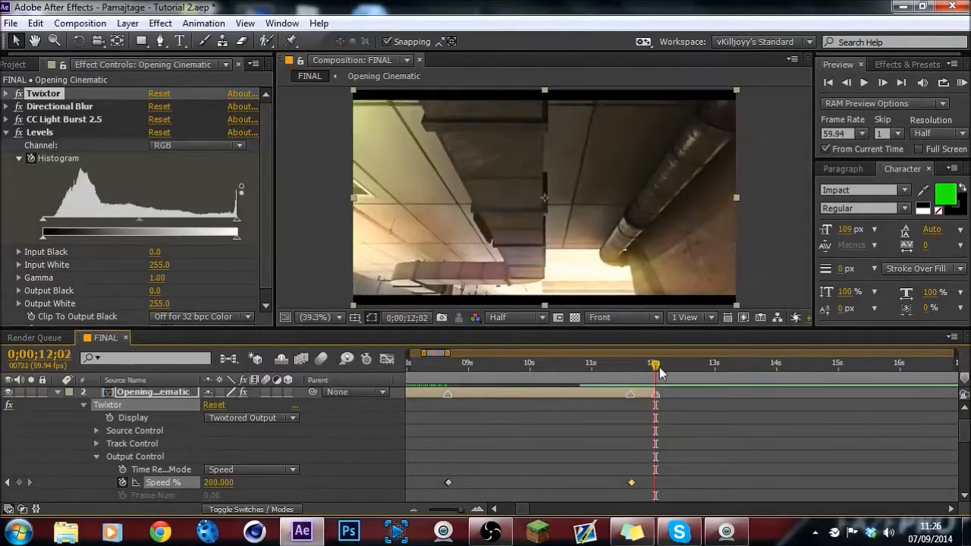
pyautogui.click(58, 392)
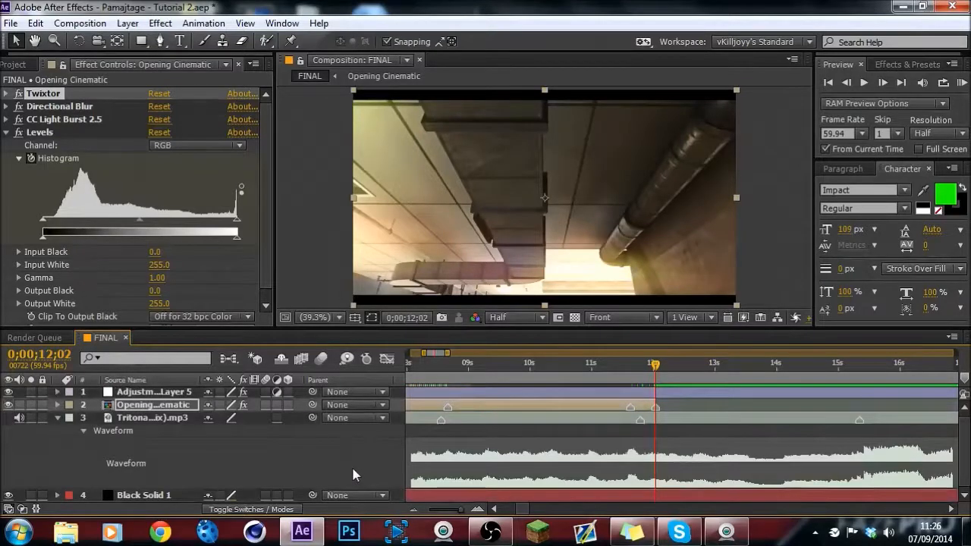
pyautogui.press('Home')
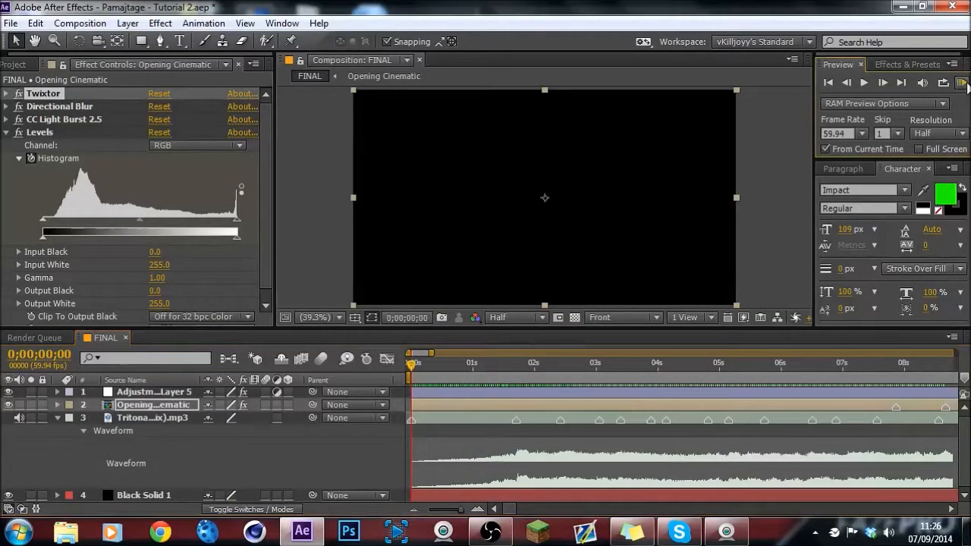
pyautogui.click(964, 83)
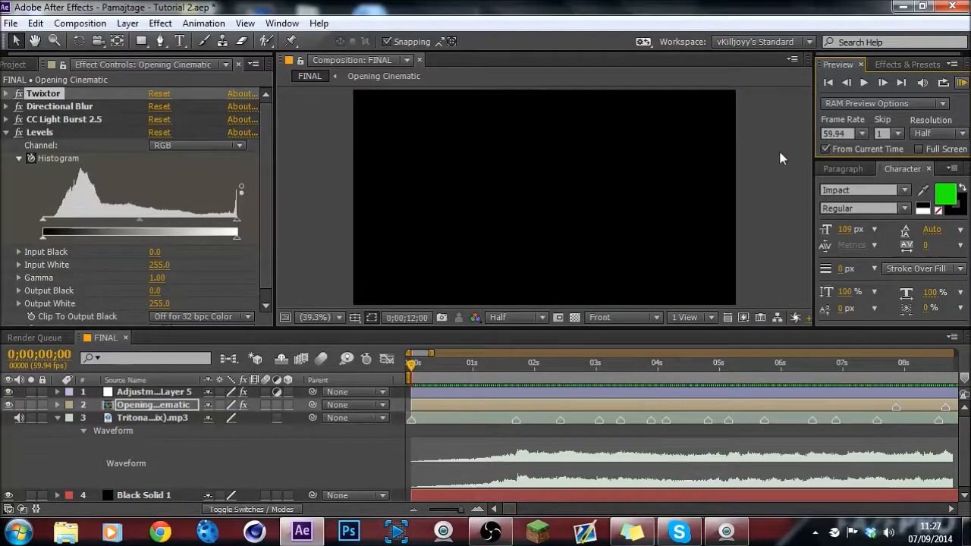
pyautogui.press('space')
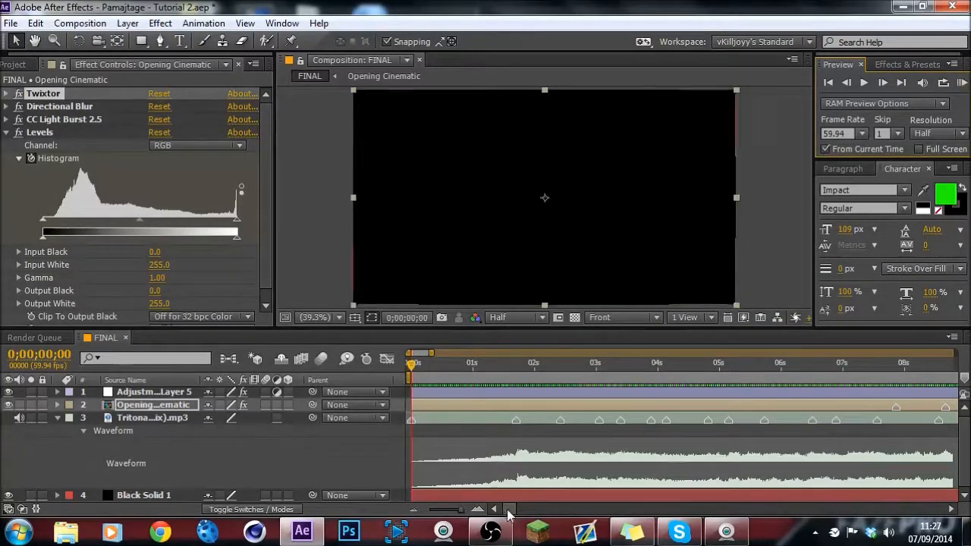
# Step: Hide the Opening Cinematic layer and add music-layer beat markers at 0;00;08;40, 0;00;09;18, 0;00;09;55, 0;00;10;18, 0;00;10;58 and 0;00;11;35 while playing the music
pyautogui.moveTo(509, 515); pyautogui.dragTo(522, 522)
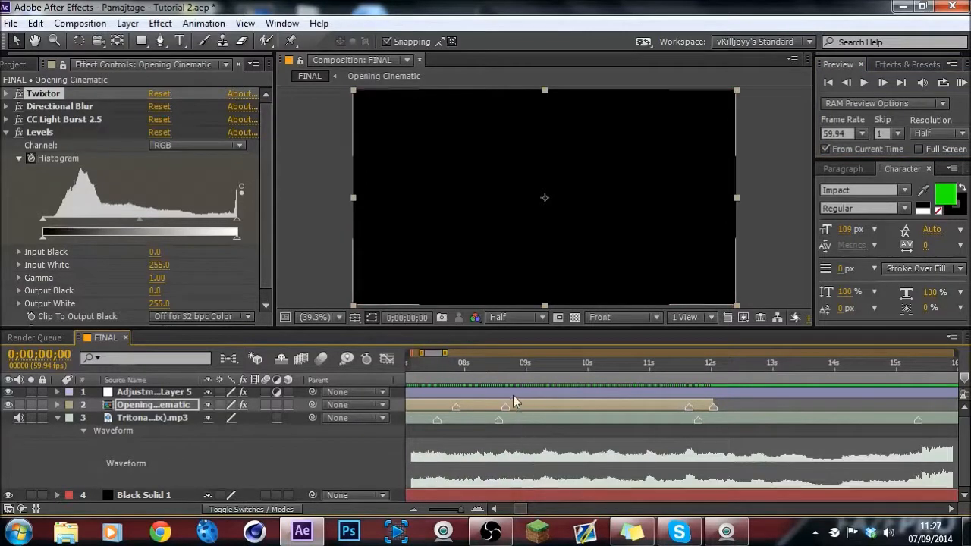
pyautogui.click(8, 404)
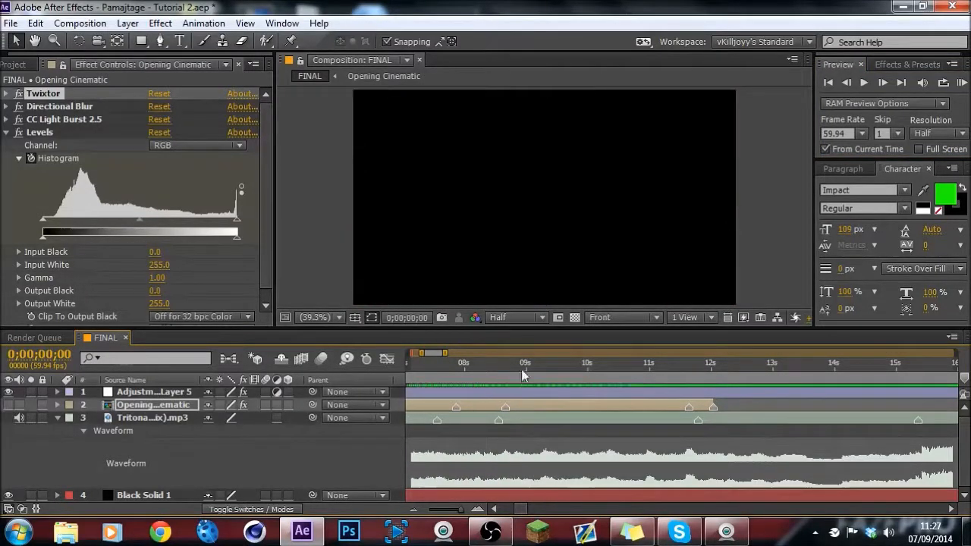
pyautogui.click(490, 370)
pyautogui.moveTo(490, 377)
pyautogui.mouseDown()
pyautogui.moveTo(514, 379)
pyautogui.moveTo(505, 384)
pyautogui.mouseUp()
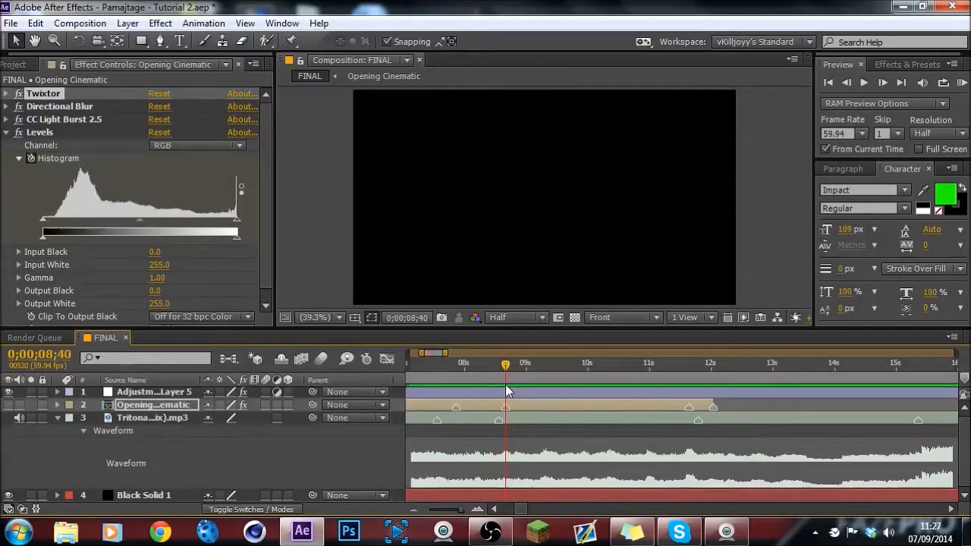
pyautogui.click(518, 420)
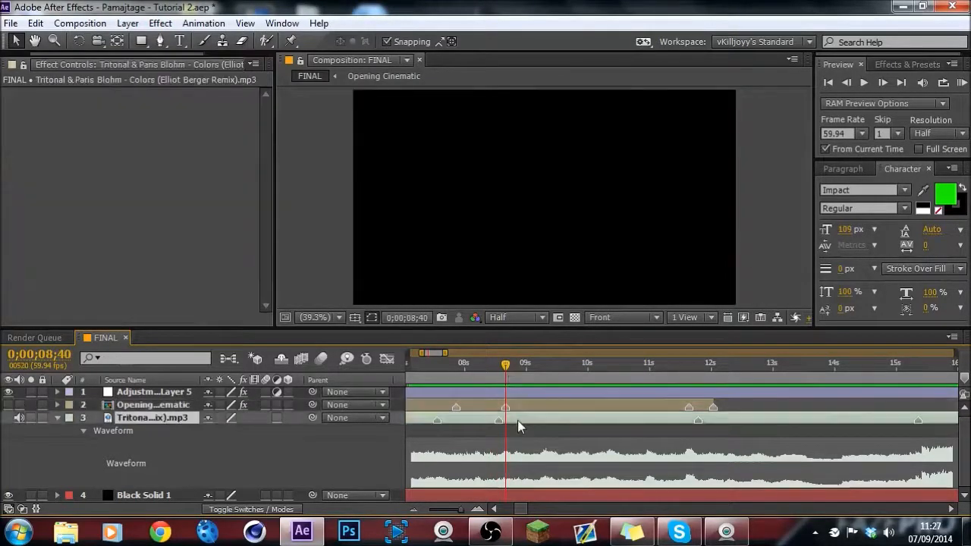
pyautogui.moveTo(504, 361); pyautogui.dragTo(713, 391)
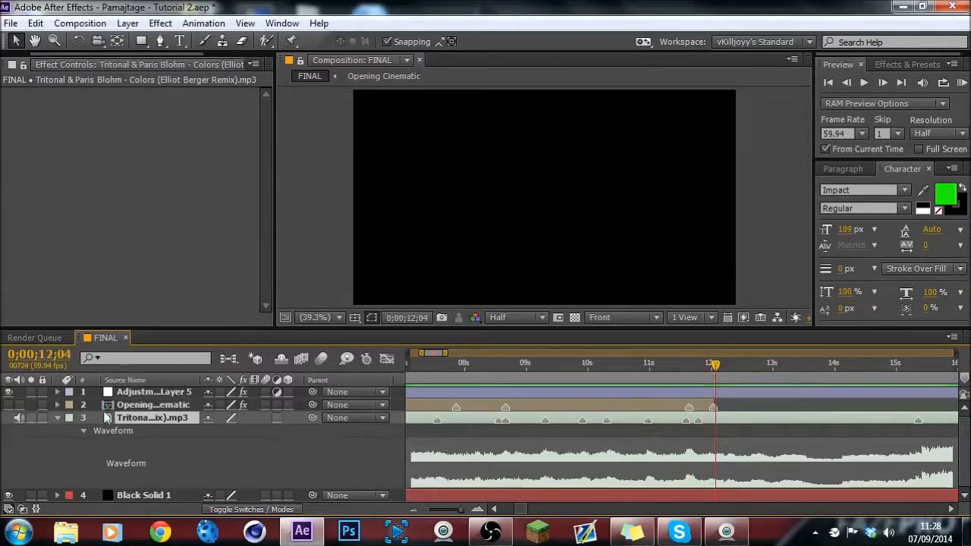
# Step: Show the Opening Cinematic layer again and set its Levels Input Black to 45 at 0;00;08;40
pyautogui.click(505, 367)
pyautogui.click(534, 404)
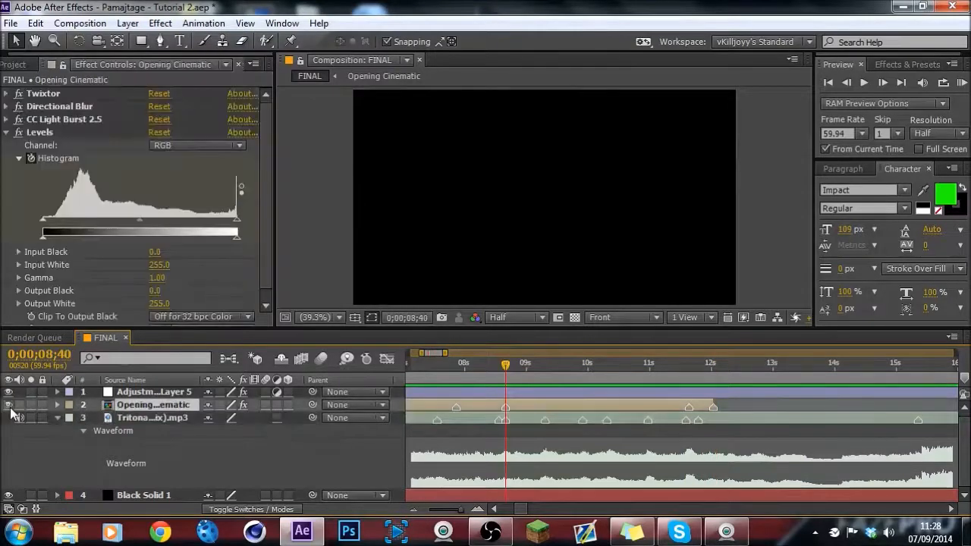
pyautogui.click(10, 408)
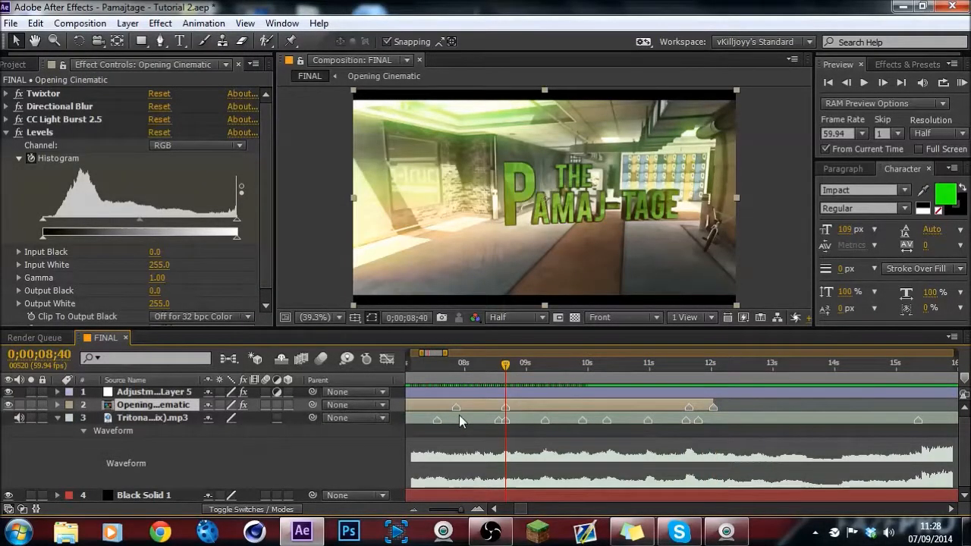
pyautogui.press('e')
pyautogui.press('e')
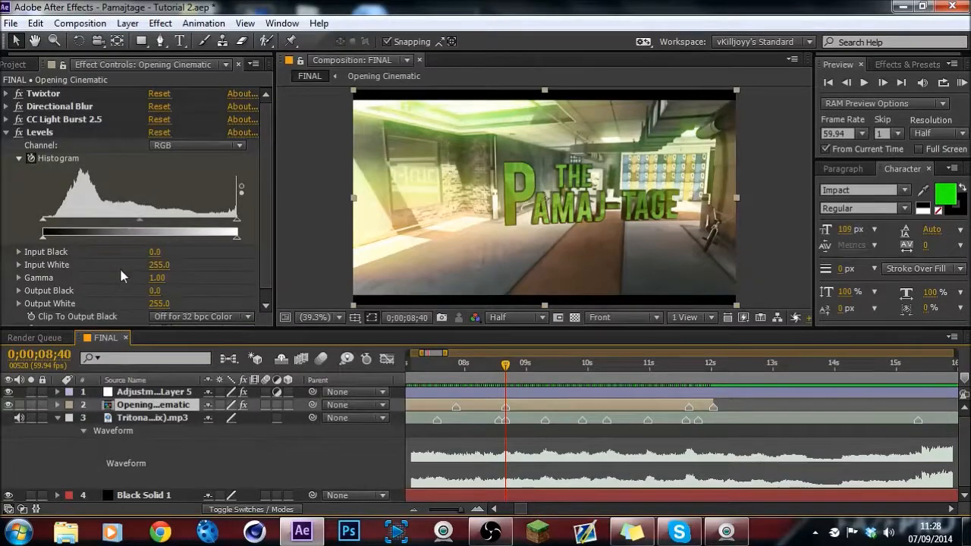
pyautogui.click(153, 251)
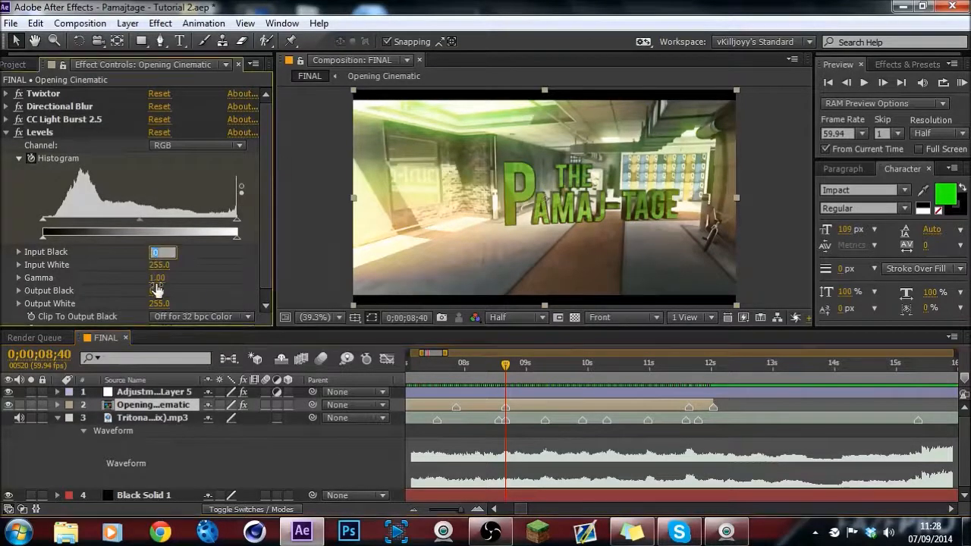
pyautogui.write('45')
pyautogui.press('Return')
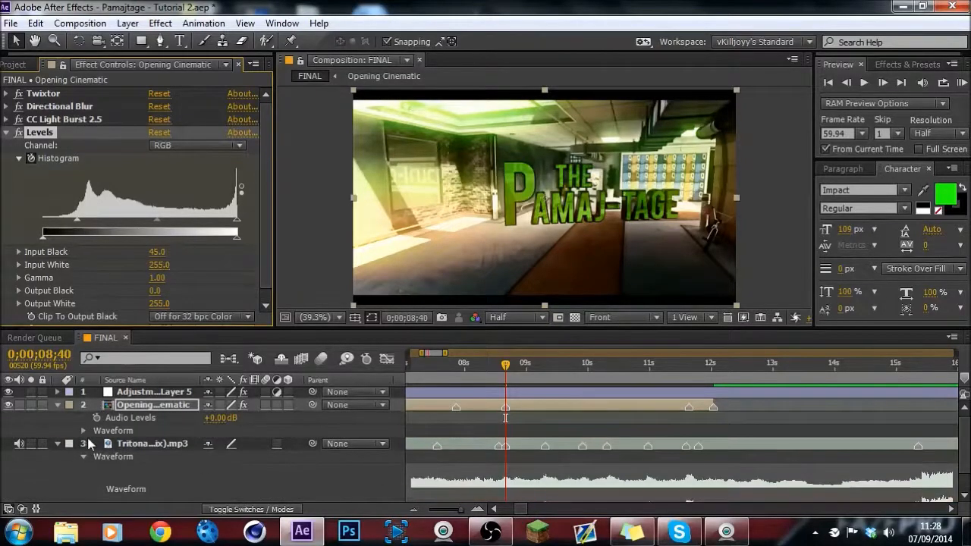
# Step: Reveal the layer's Levels Histogram keyframes and set Input Black to 0 one frame earlier, at 0;00;08;39
pyautogui.press('e')
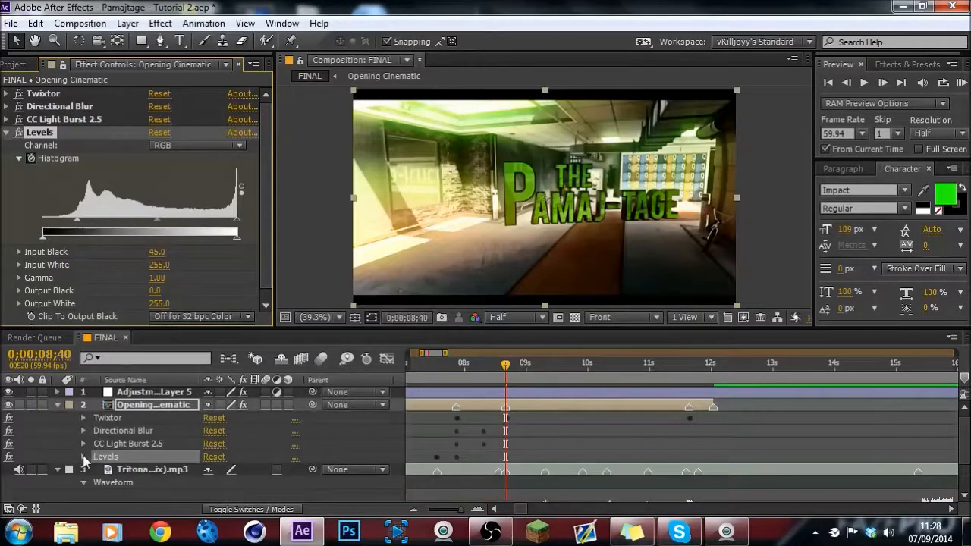
pyautogui.click(83, 456)
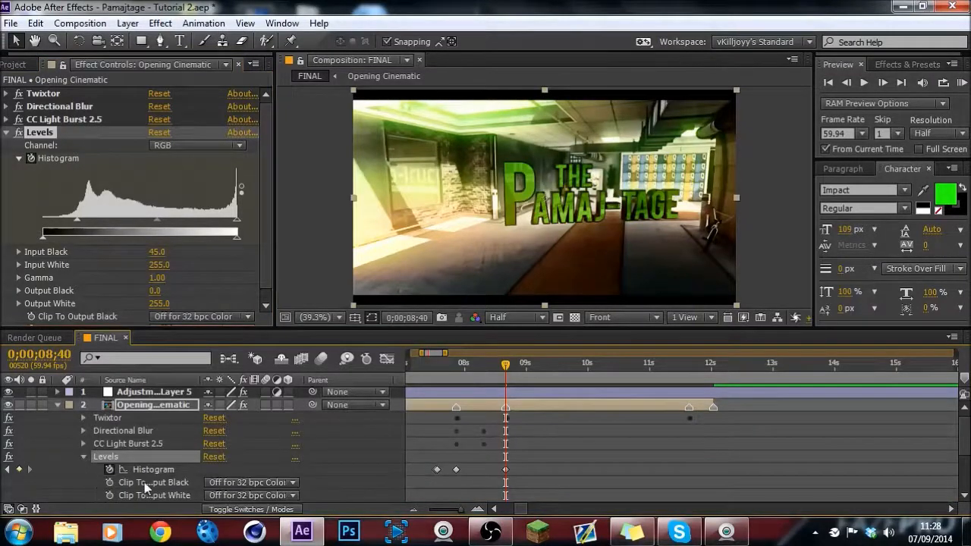
pyautogui.press('pageup')
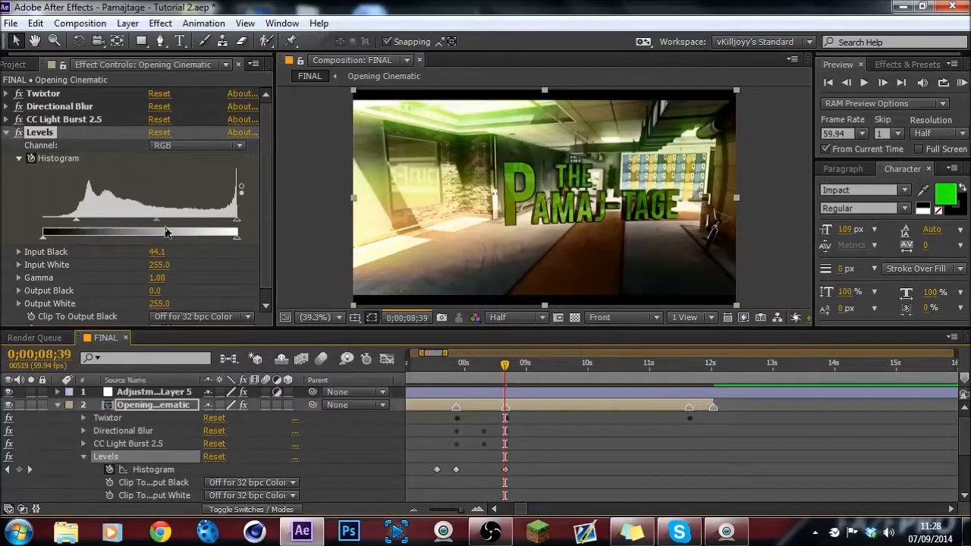
pyautogui.click(155, 254)
pyautogui.write('0')
pyautogui.press('Return')
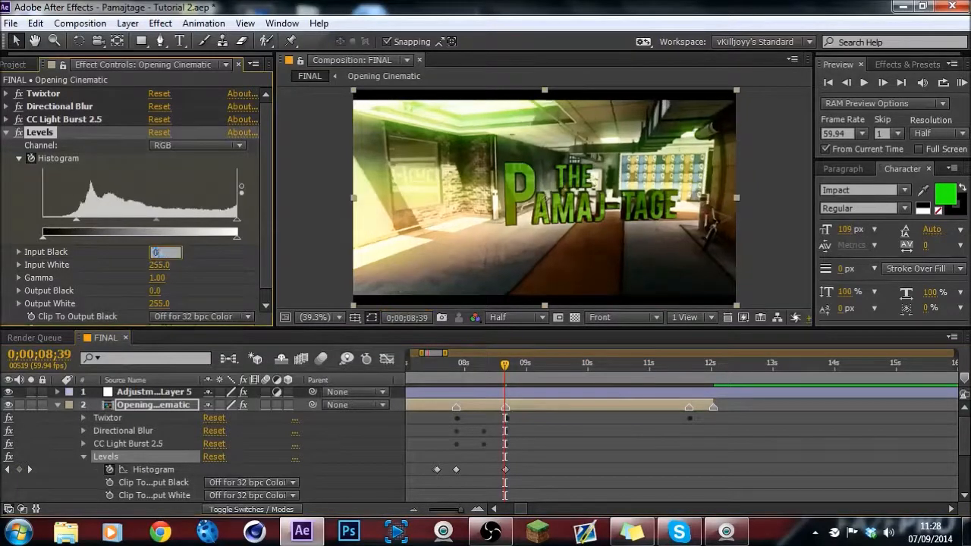
pyautogui.moveTo(504, 370)
pyautogui.mouseDown()
pyautogui.moveTo(427, 370)
pyautogui.moveTo(498, 378)
pyautogui.mouseUp()
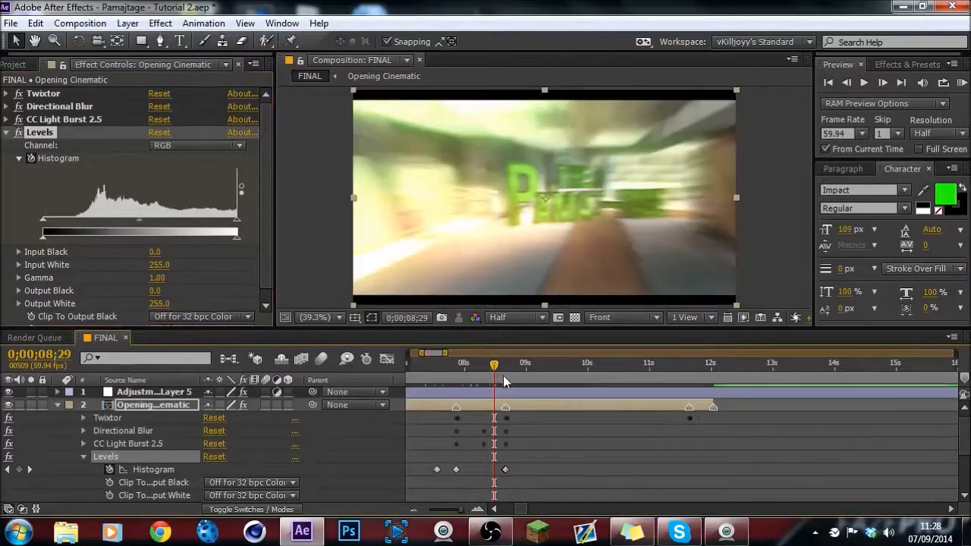
pyautogui.moveTo(504, 371); pyautogui.dragTo(512, 372)
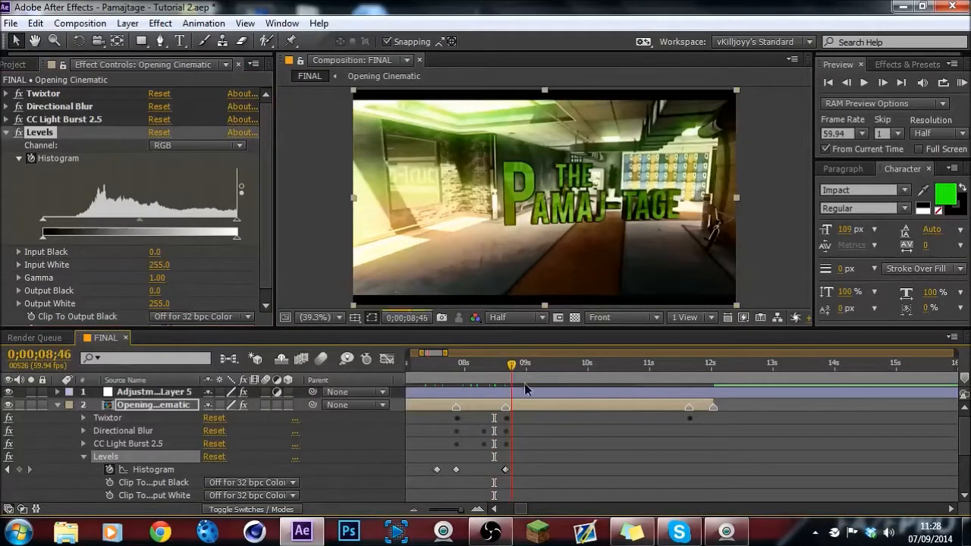
# Step: Add Levels Histogram keyframes with Input Black 45 on the music markers at 0;00;09;18, 0;00;09;55, 0;00;10;18, 0;00;10;58 and 0;00;11;35
pyautogui.scroll(-1, 528, 393)
pyautogui.scroll(-1, 529, 390)
pyautogui.click(544, 365)
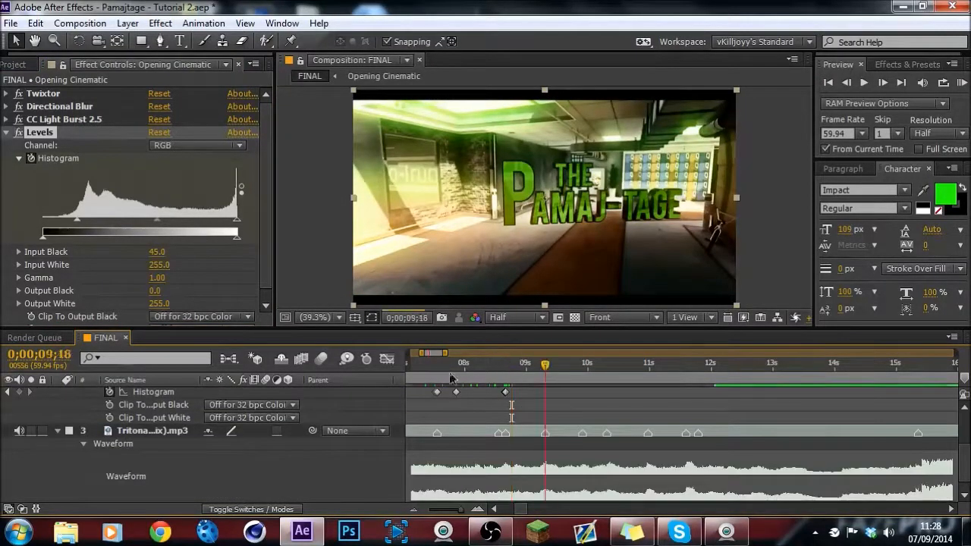
pyautogui.scroll(1, 74, 439)
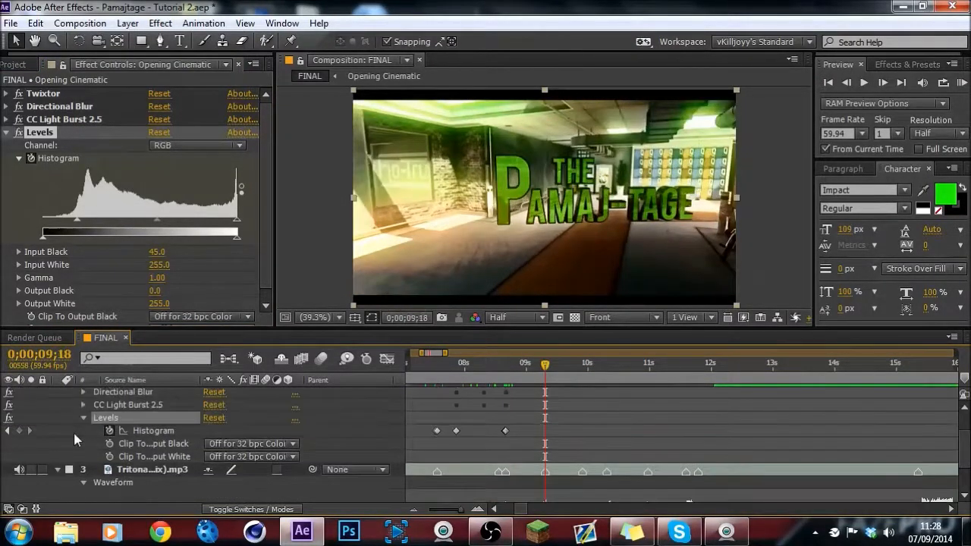
pyautogui.click(19, 430)
pyautogui.click(534, 368)
pyautogui.click(583, 370)
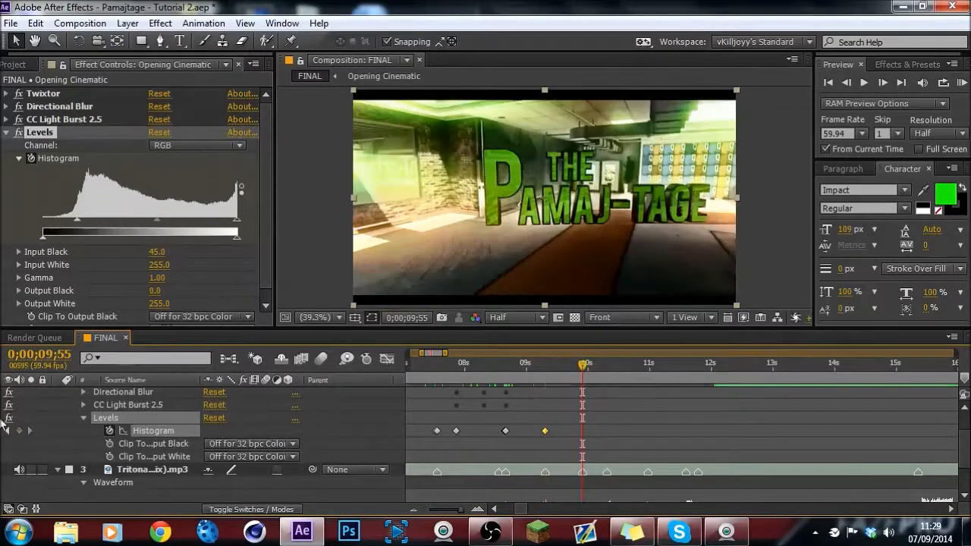
pyautogui.click(19, 430)
pyautogui.click(606, 370)
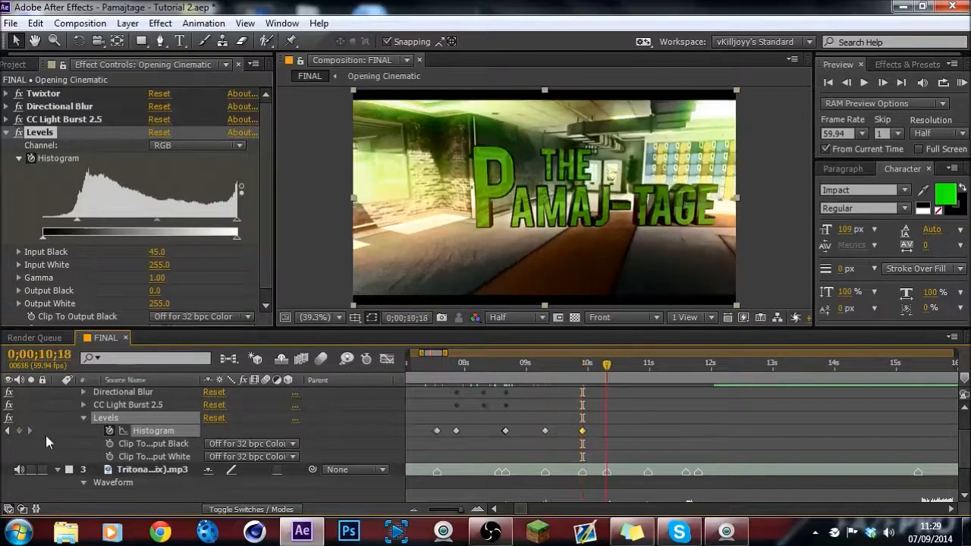
pyautogui.click(647, 370)
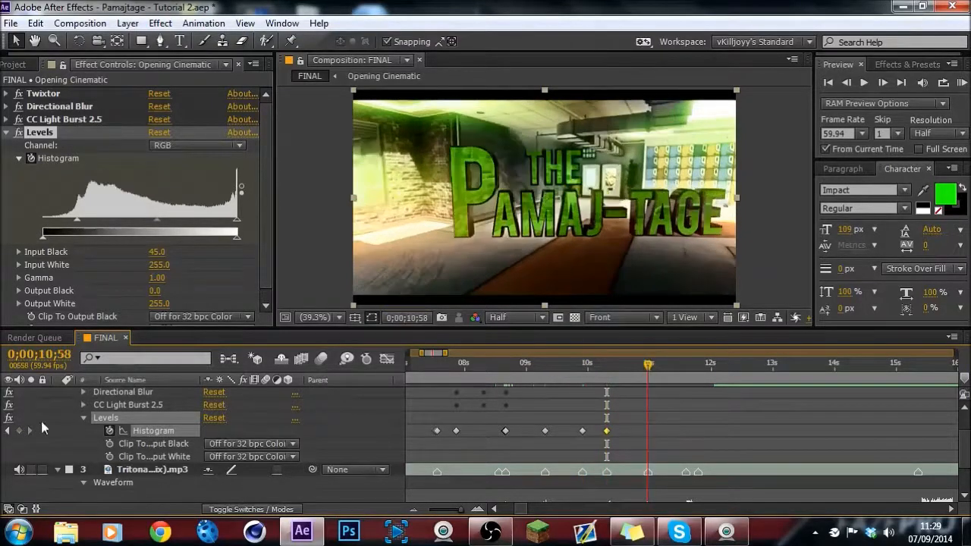
pyautogui.click(697, 369)
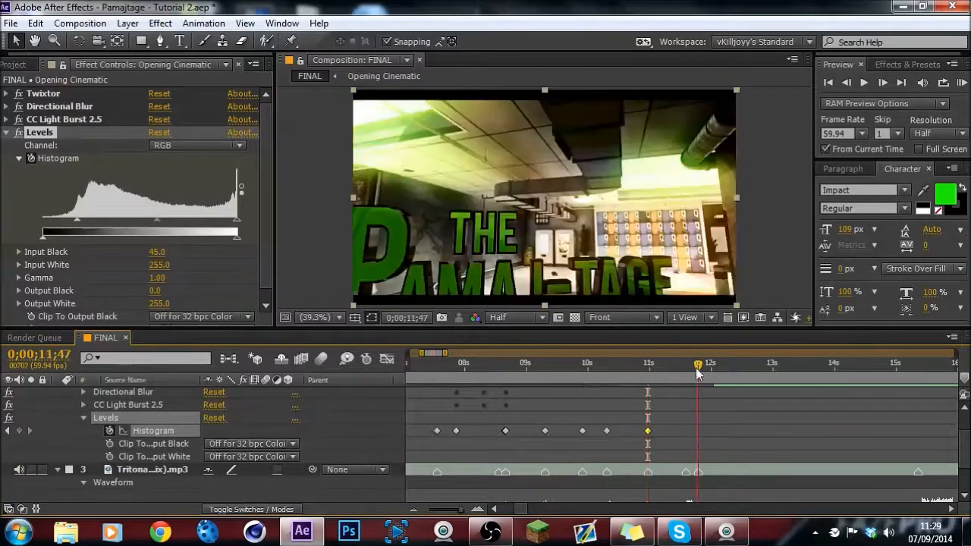
pyautogui.click(686, 371)
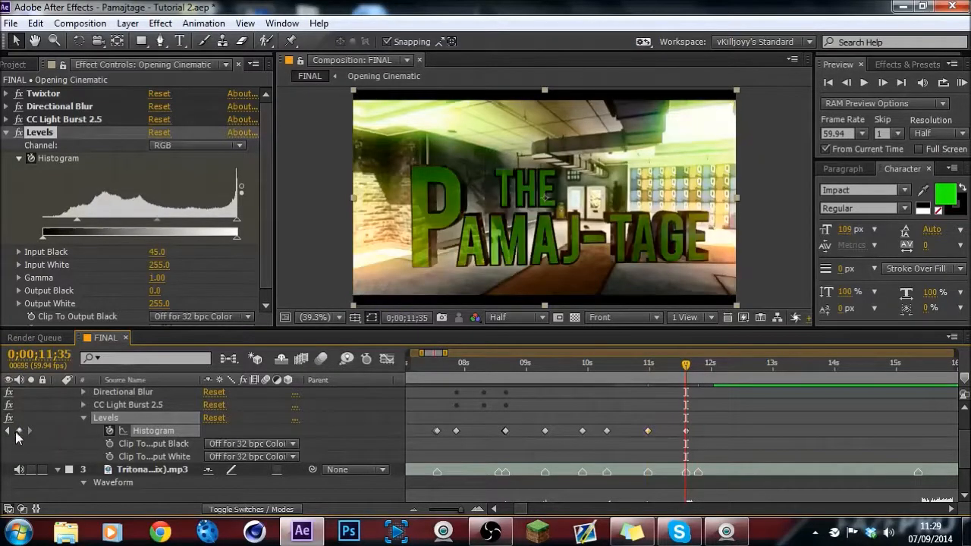
# Step: Set Levels Input Black to 0 one frame before the Histogram keyframes at 0;00;11;35 and 0;00;10;58
pyautogui.press('pageup')
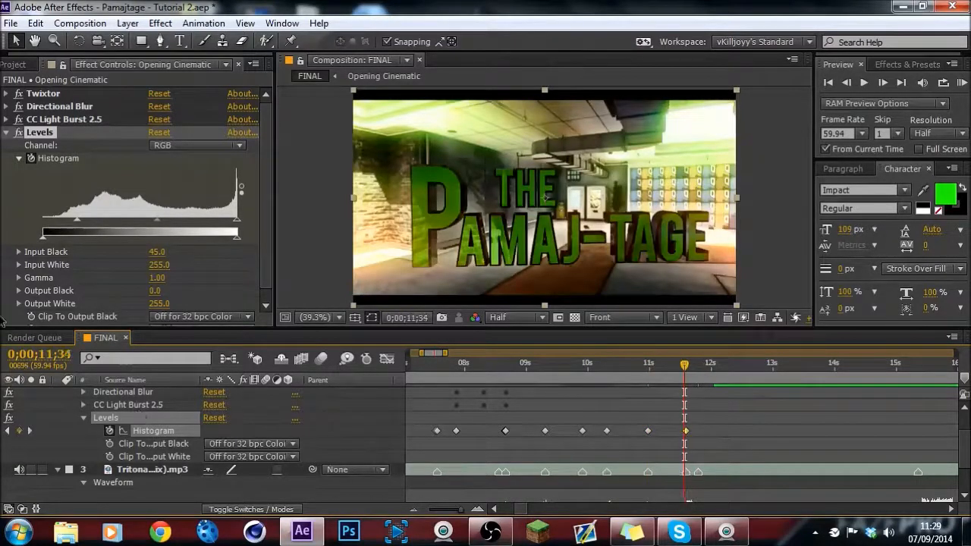
pyautogui.click(157, 252)
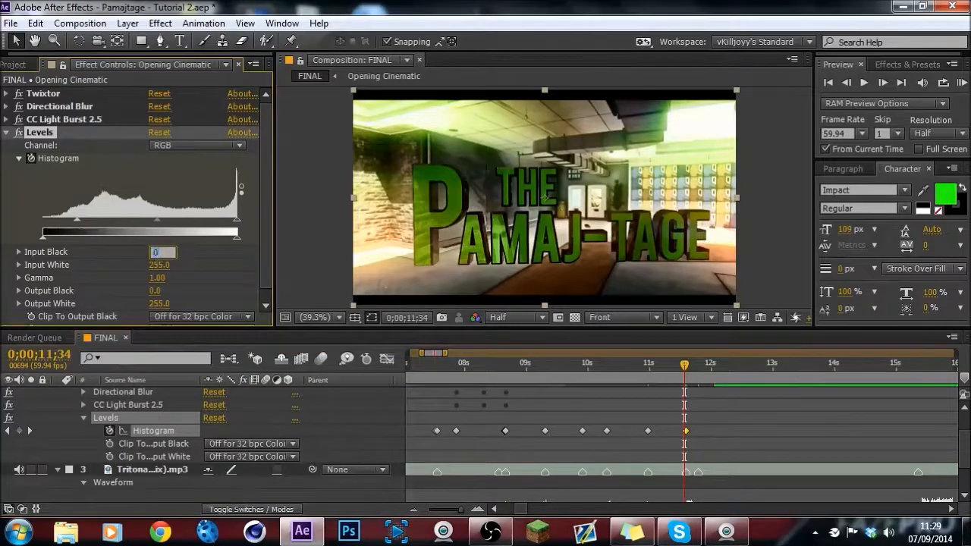
pyautogui.press('Return')
pyautogui.click(646, 374)
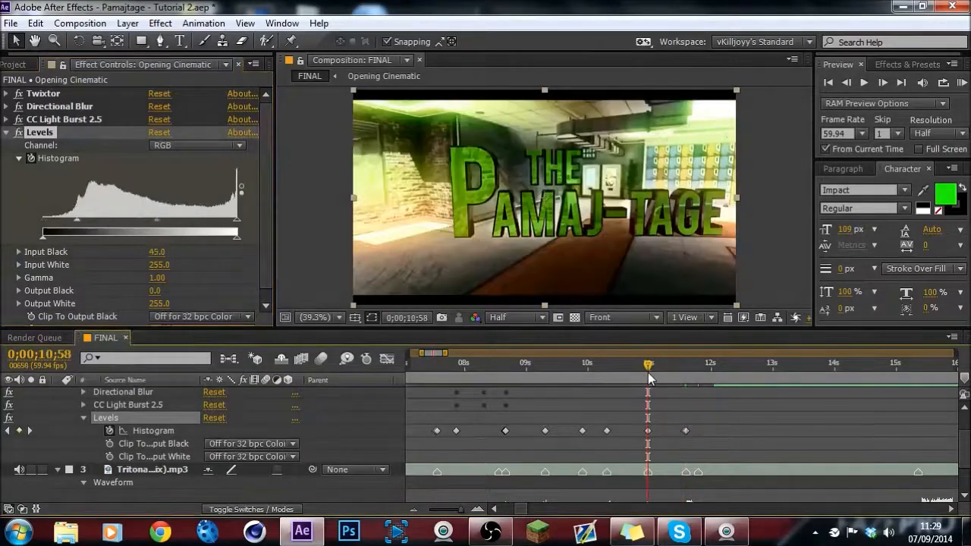
pyautogui.press('pageup')
pyautogui.click(172, 257)
pyautogui.write('0')
pyautogui.press('Return')
# Step: Set Levels Input Black to 0 one frame before the Histogram keyframes at 0;00;10;18 and 0;00;09;55
pyautogui.click(605, 373)
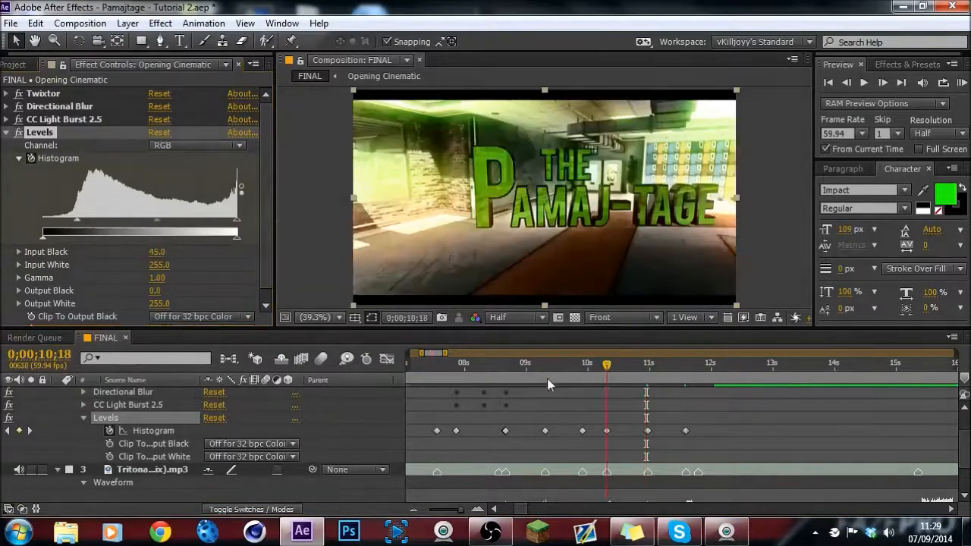
pyautogui.click(157, 251)
pyautogui.write('0')
pyautogui.press('Return')
pyautogui.click(582, 368)
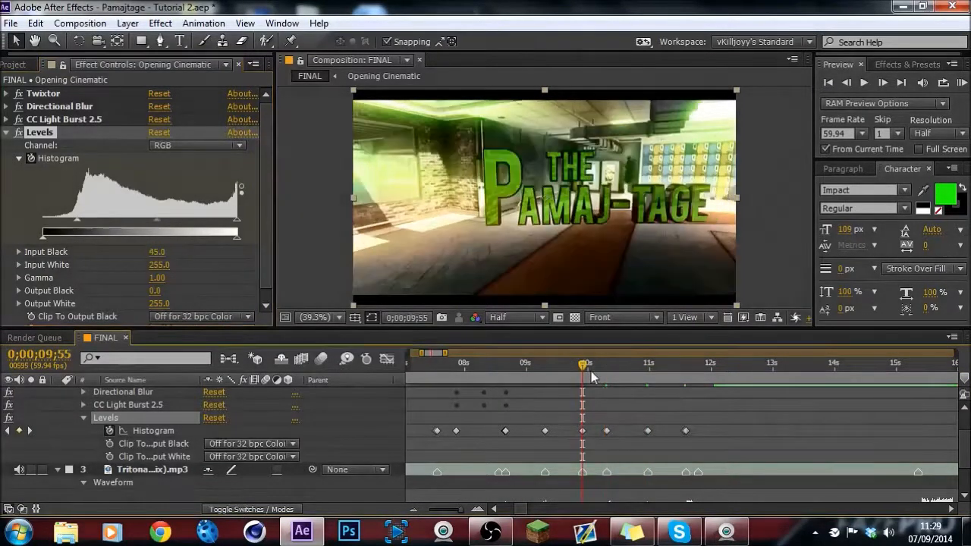
pyautogui.click(156, 251)
pyautogui.write('0')
pyautogui.press('Return')
# Step: Set Levels Input Black to 0 one frame before the 0;00;09;18 Histogram keyframe and return to about 0;00;07;39
pyautogui.click(543, 367)
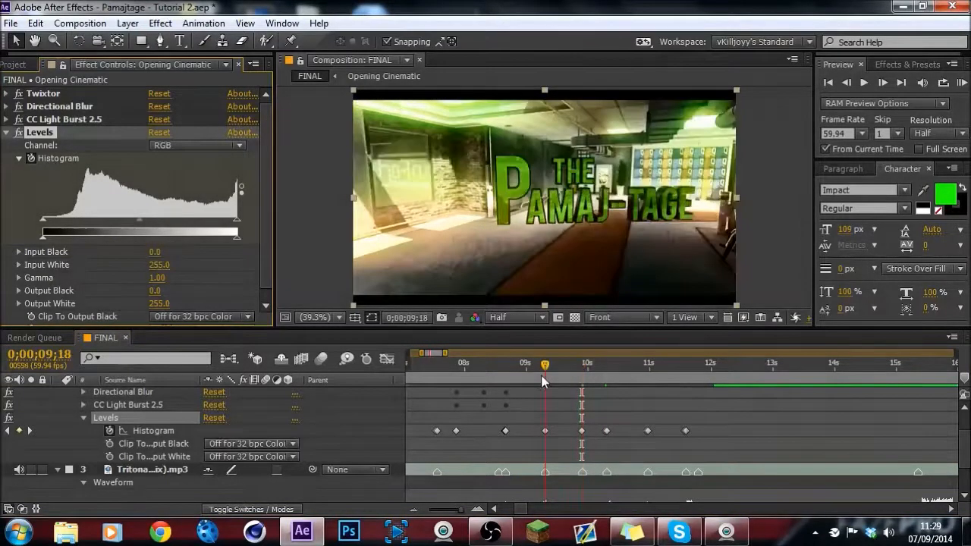
pyautogui.click(156, 251)
pyautogui.write('0')
pyautogui.press('Return')
pyautogui.moveTo(513, 366); pyautogui.dragTo(438, 383)
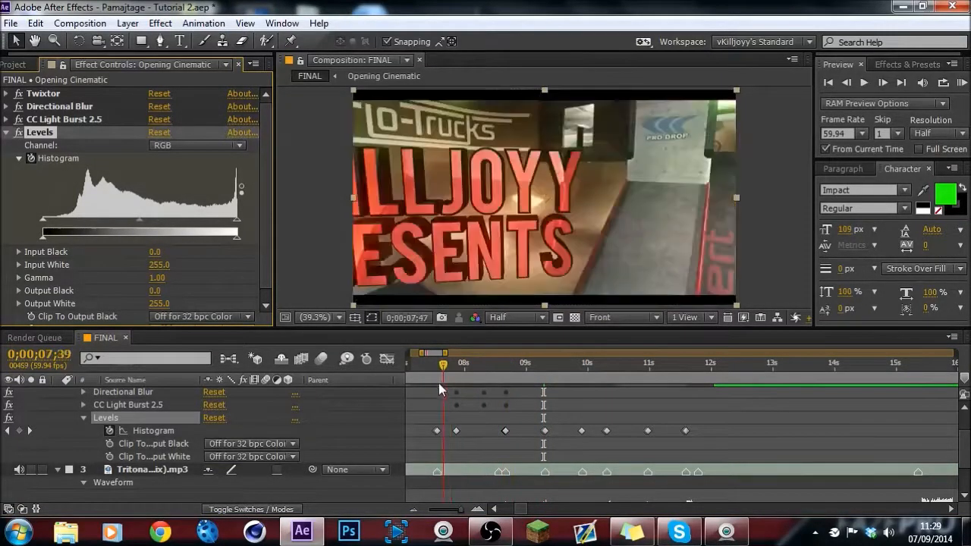
# Step: Preview the Levels pulses from 0;00;07;39 and collapse the Opening Cinematic layer's properties
pyautogui.click(961, 85)
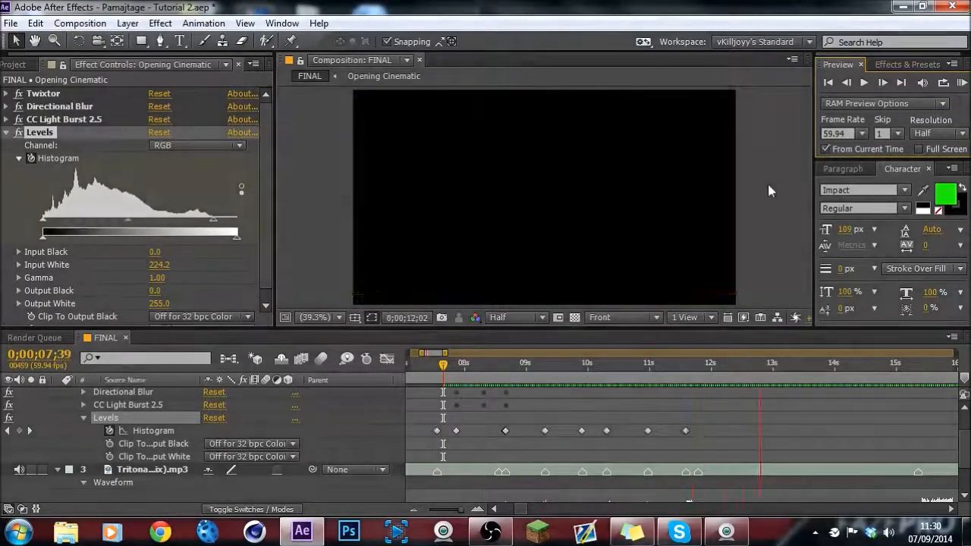
pyautogui.press('space')
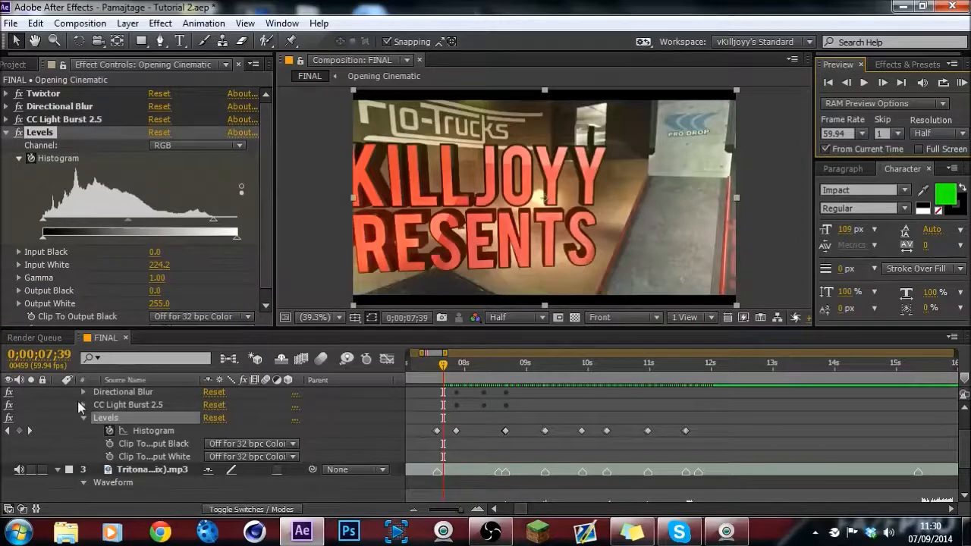
pyautogui.scroll(2, 77, 400)
pyautogui.click(57, 405)
# Step: Reveal the Opening Cinematic layer's Scale at 0;00;08;40 and set it to 105%
pyautogui.click(498, 376)
pyautogui.click(505, 375)
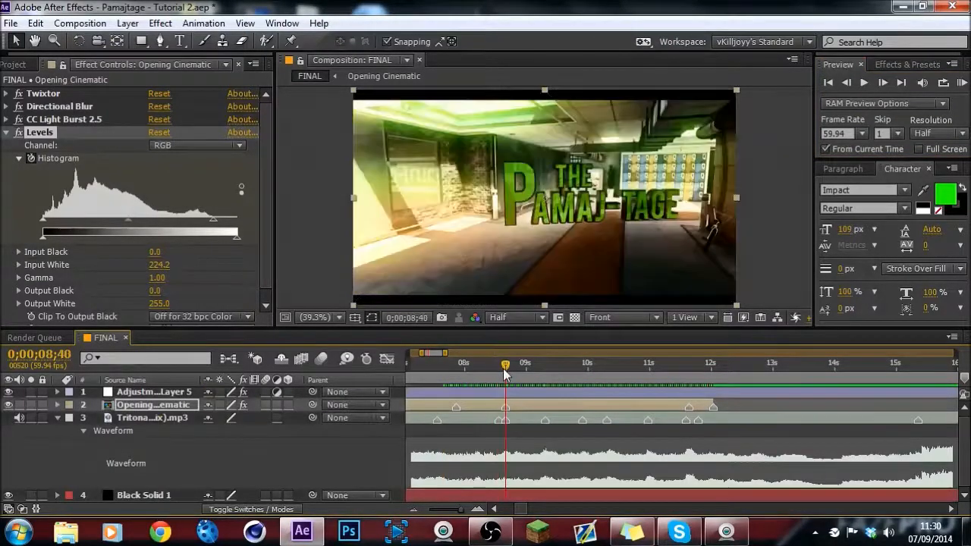
pyautogui.click(530, 410)
pyautogui.press('s')
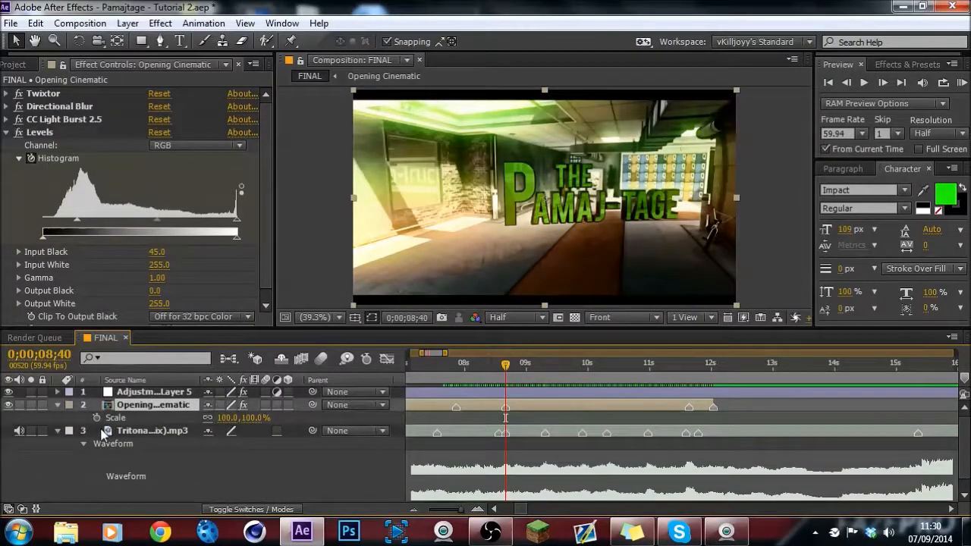
pyautogui.click(254, 417)
pyautogui.write('105')
pyautogui.press('Return')
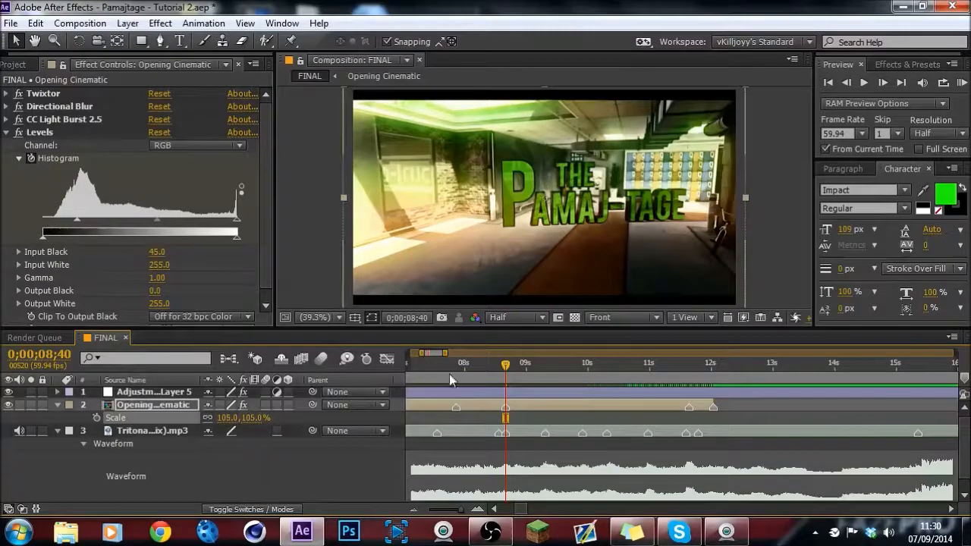
pyautogui.hscroll(-5, 527, 379)
pyautogui.click(481, 368)
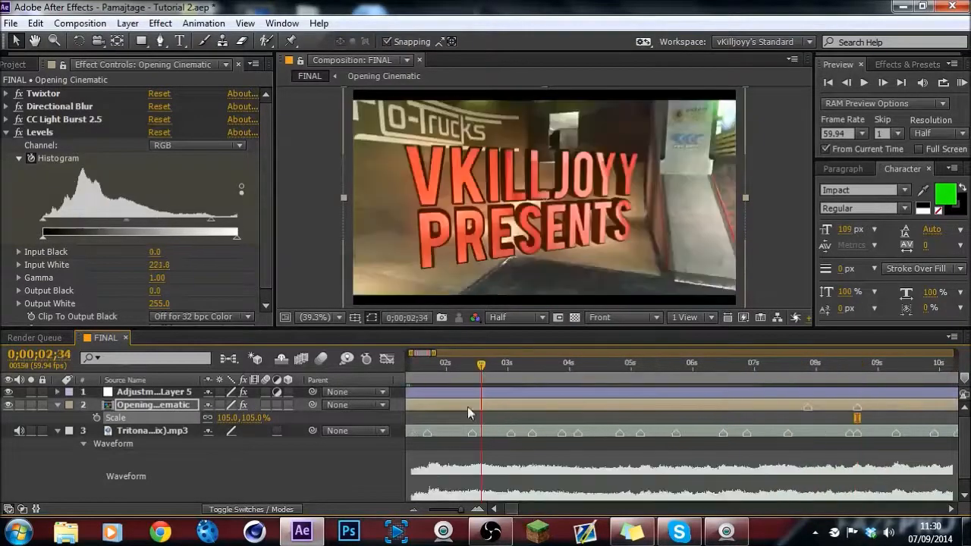
pyautogui.click(416, 509)
pyautogui.moveTo(480, 372)
pyautogui.mouseDown()
pyautogui.moveTo(448, 373)
pyautogui.moveTo(618, 378)
pyautogui.mouseUp()
pyautogui.click(667, 374)
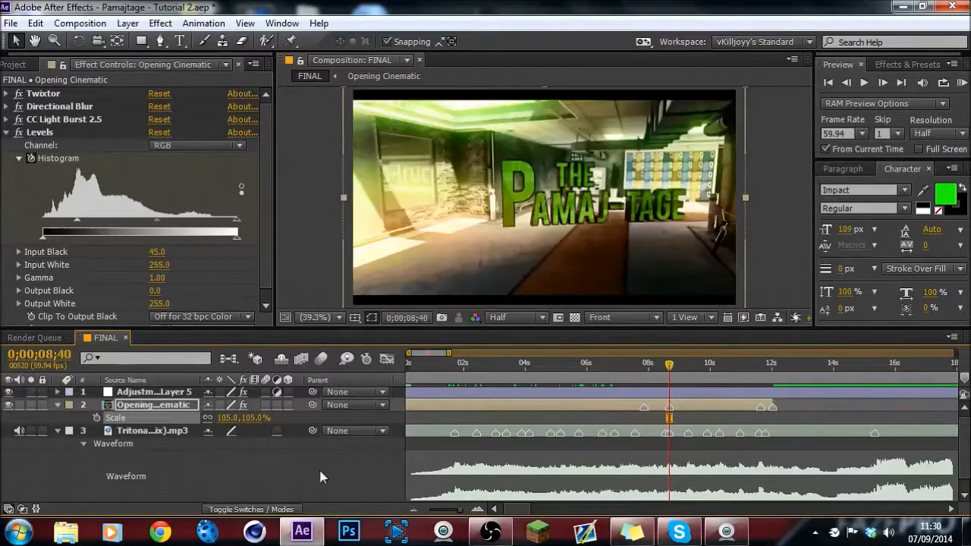
# Step: Start Scale keyframing on Opening Cinematic with 105% at 0;00;08;39 and set Scale to 110% at 0;00;08;40
pyautogui.click(476, 510)
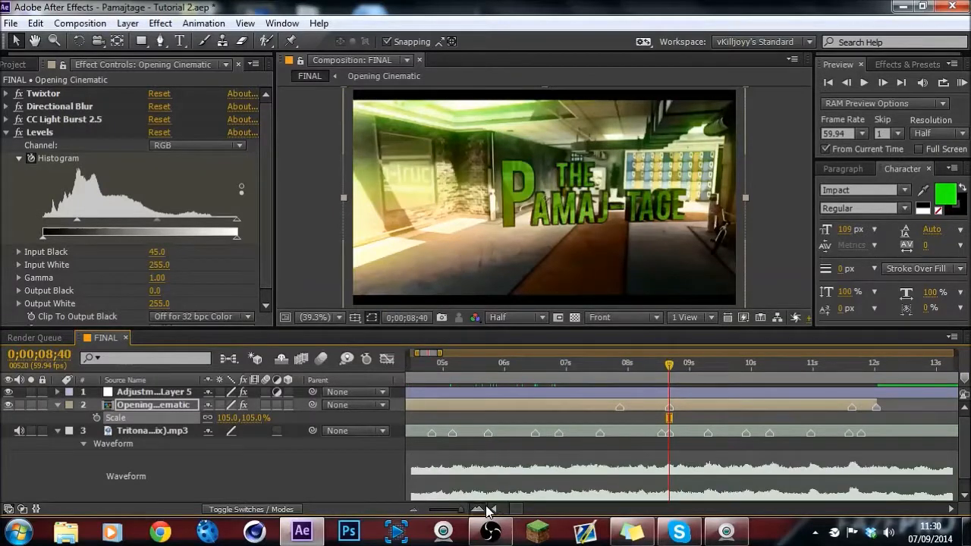
pyautogui.click(477, 509)
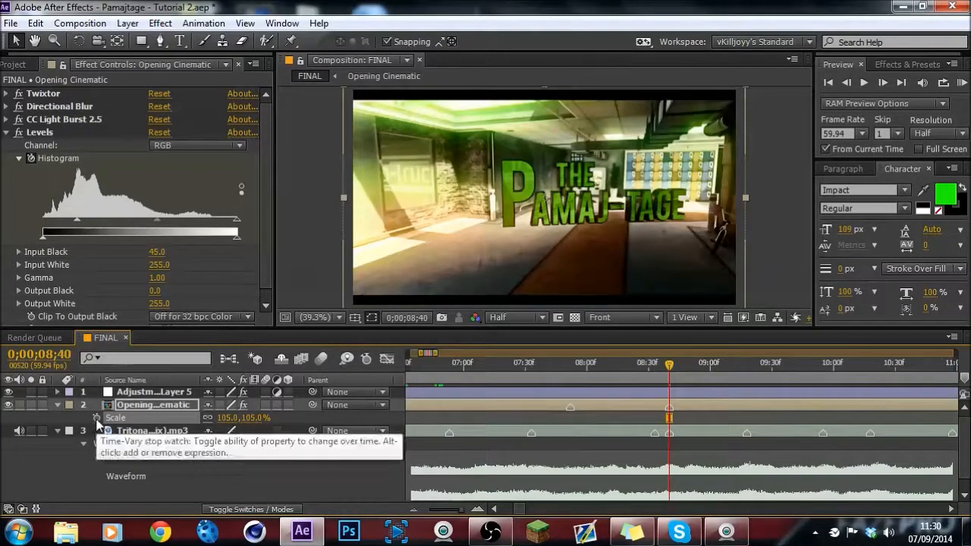
pyautogui.press('pageup')
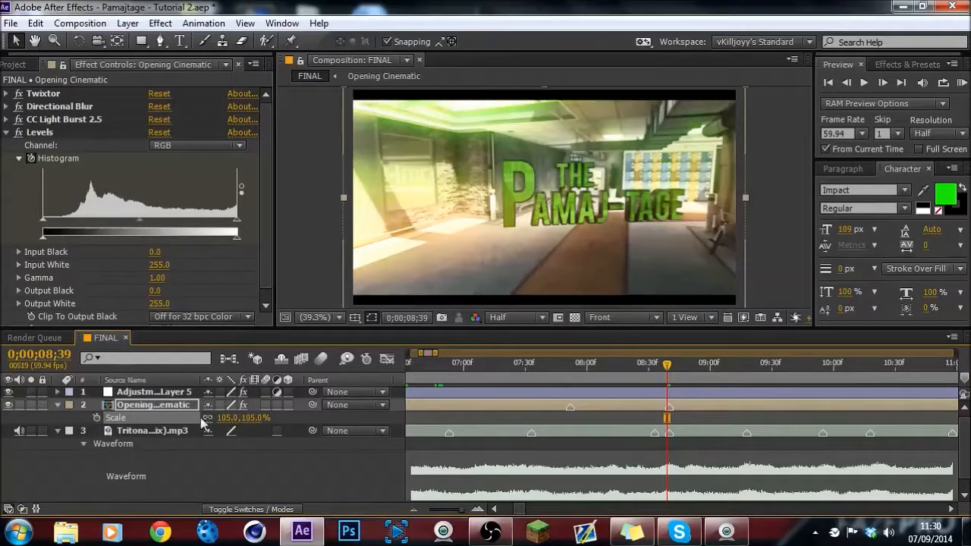
pyautogui.click(96, 418)
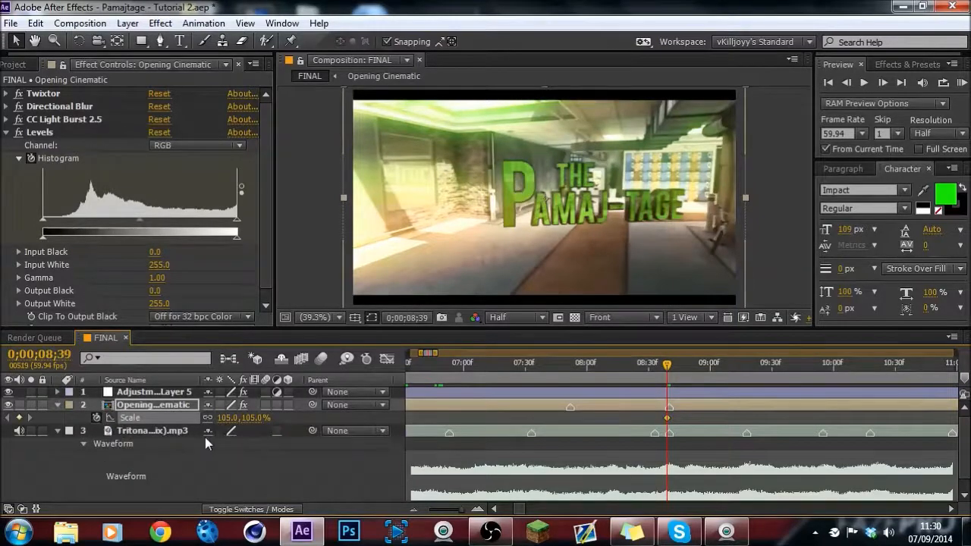
pyautogui.press('pagedown')
pyautogui.click(248, 418)
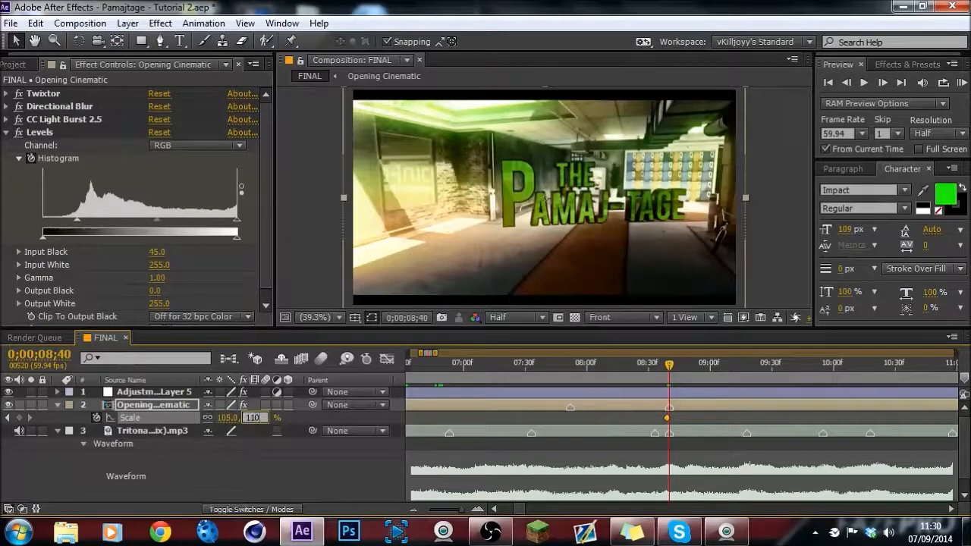
pyautogui.write('110')
pyautogui.press('Return')
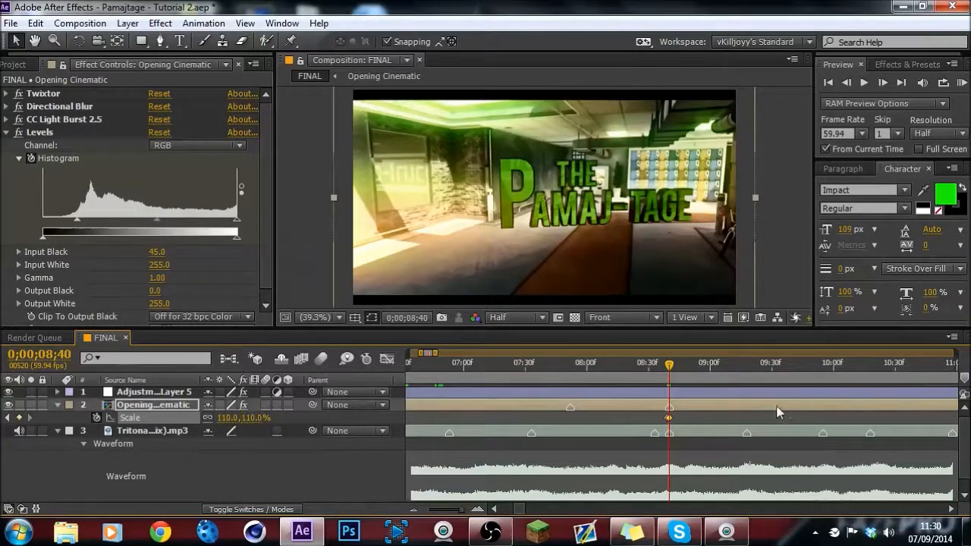
# Step: Set Scale to 105% one frame before the music marker at 0;00;09;18 and to 110% on the marker
pyautogui.click(745, 376)
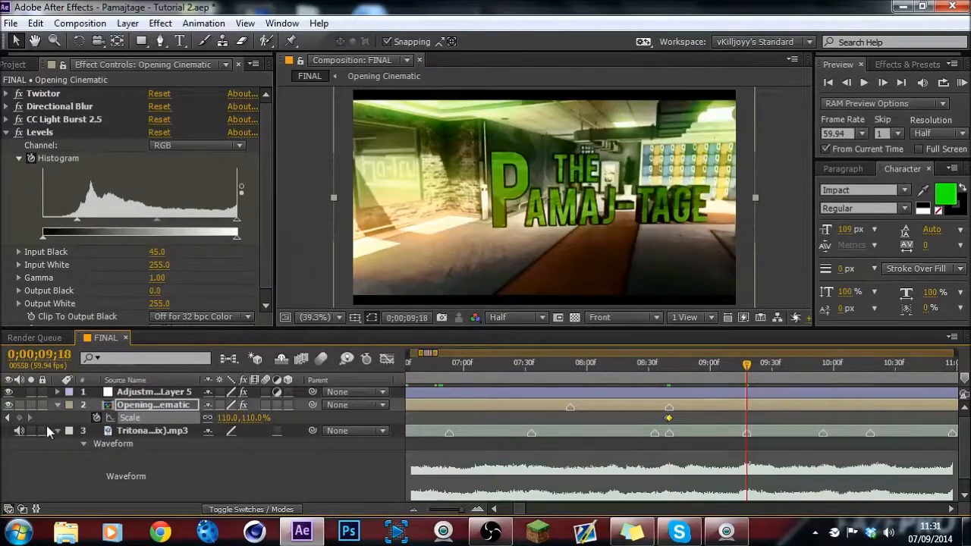
pyautogui.click(245, 418)
pyautogui.write('105')
pyautogui.press('Return')
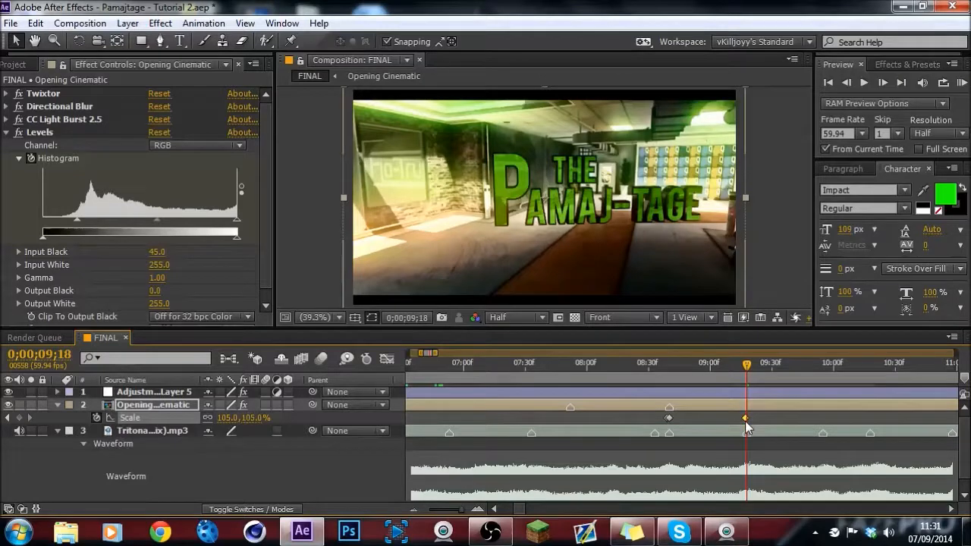
pyautogui.hscroll(3, 524, 514)
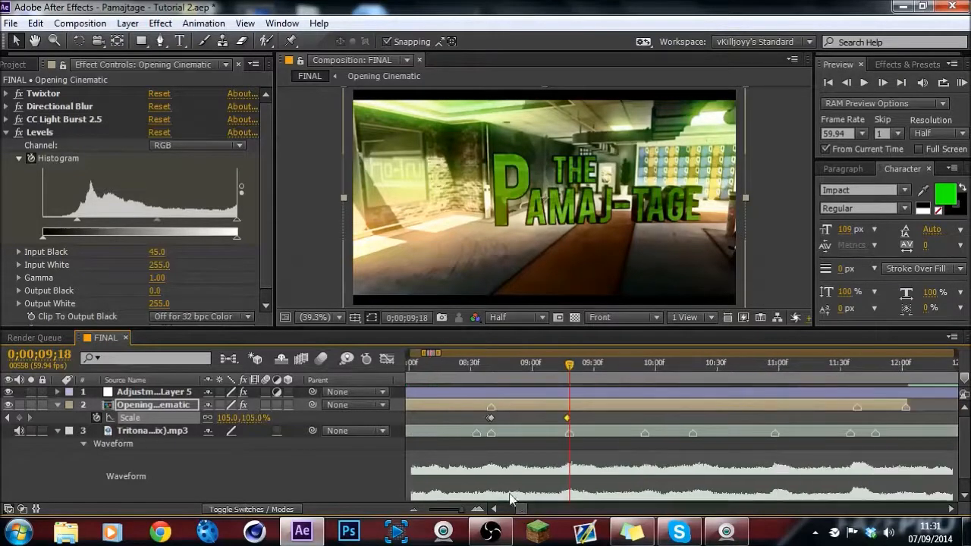
pyautogui.click(255, 417)
pyautogui.write('110')
pyautogui.press('Return')
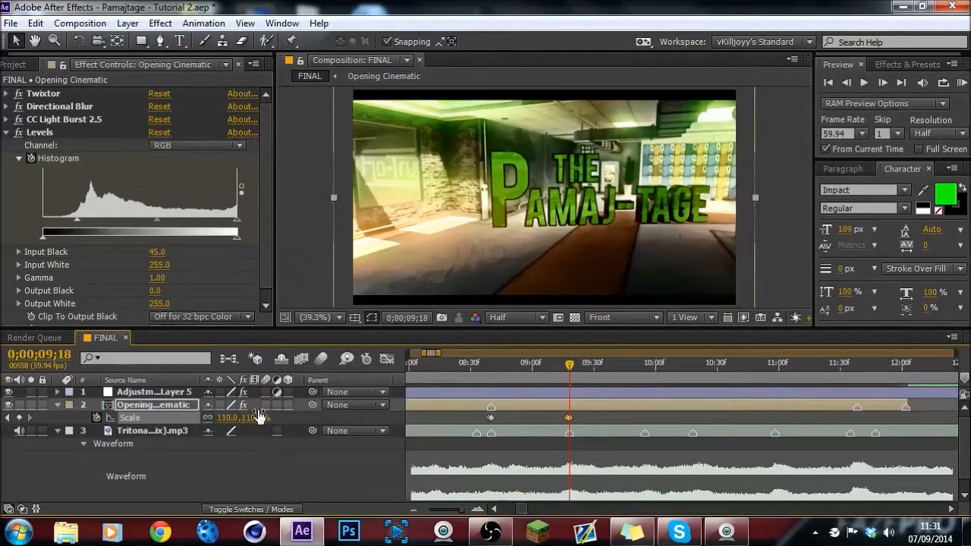
# Step: Add Scale keyframes holding 110% on the music markers at 0;00;09;55, 0;00;10;18, 0;00;10;58 and 0;00;11;35
pyautogui.click(644, 369)
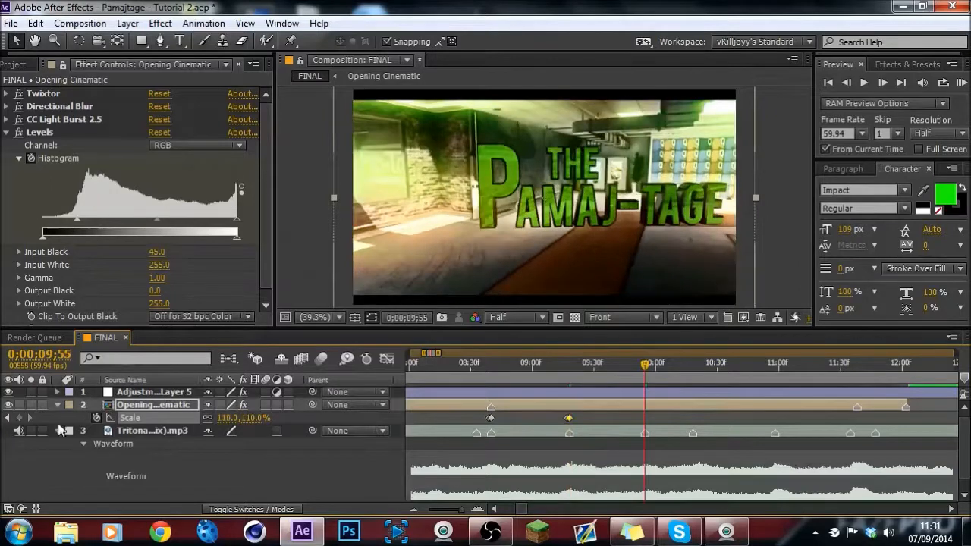
pyautogui.click(20, 418)
pyautogui.click(692, 367)
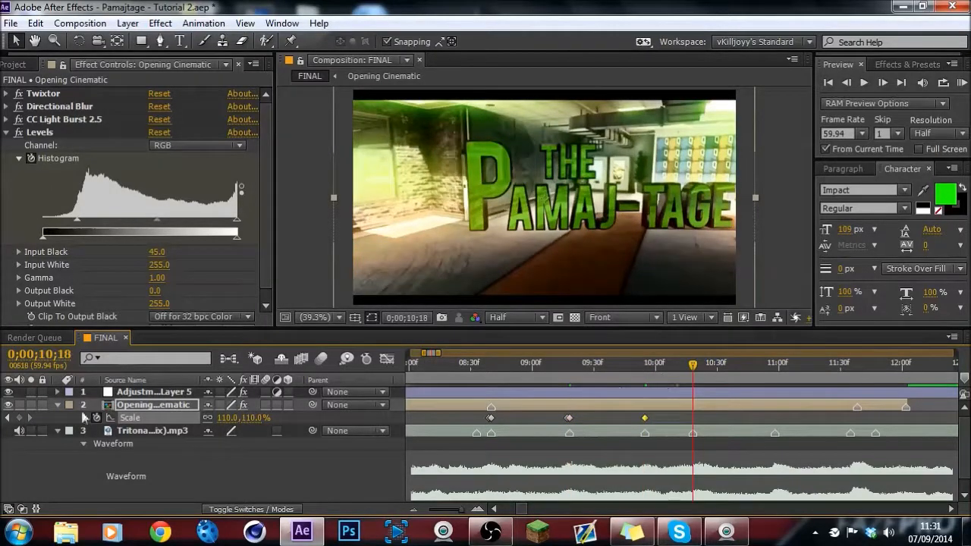
pyautogui.click(20, 418)
pyautogui.click(775, 367)
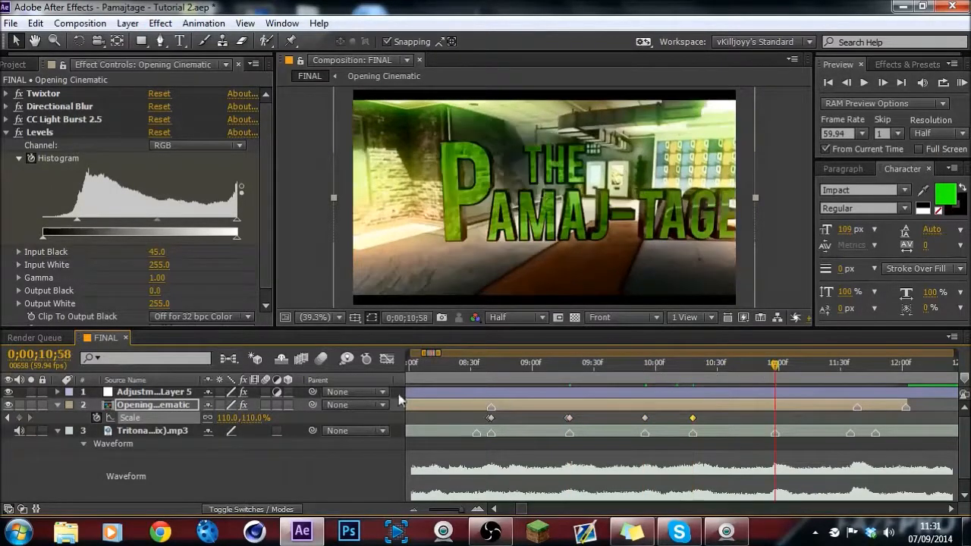
pyautogui.click(20, 418)
pyautogui.click(848, 365)
pyautogui.click(19, 418)
# Step: Set the Opening Cinematic's Scale to 105% at the clip's end marker, 0;00;12;02
pyautogui.click(905, 370)
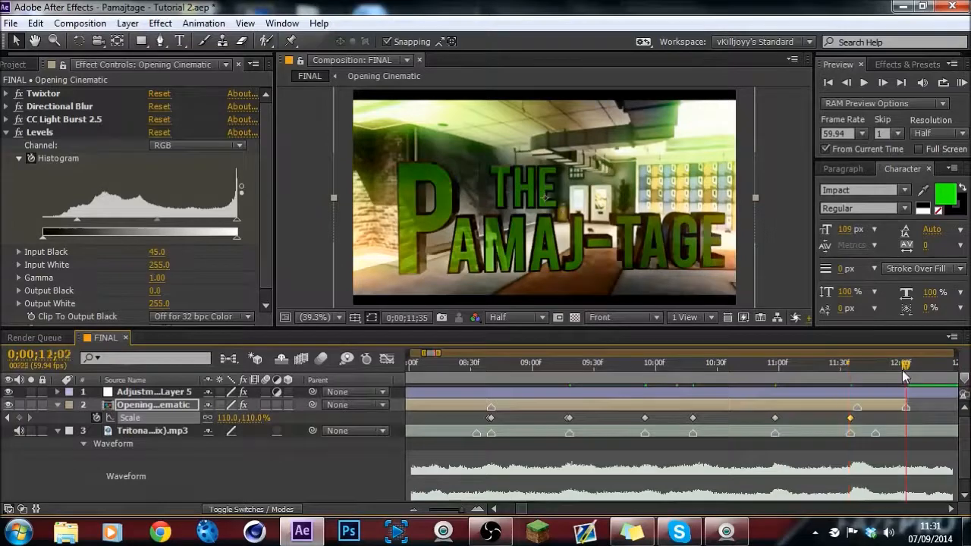
pyautogui.click(255, 418)
pyautogui.write('10.0')
pyautogui.press('Return')
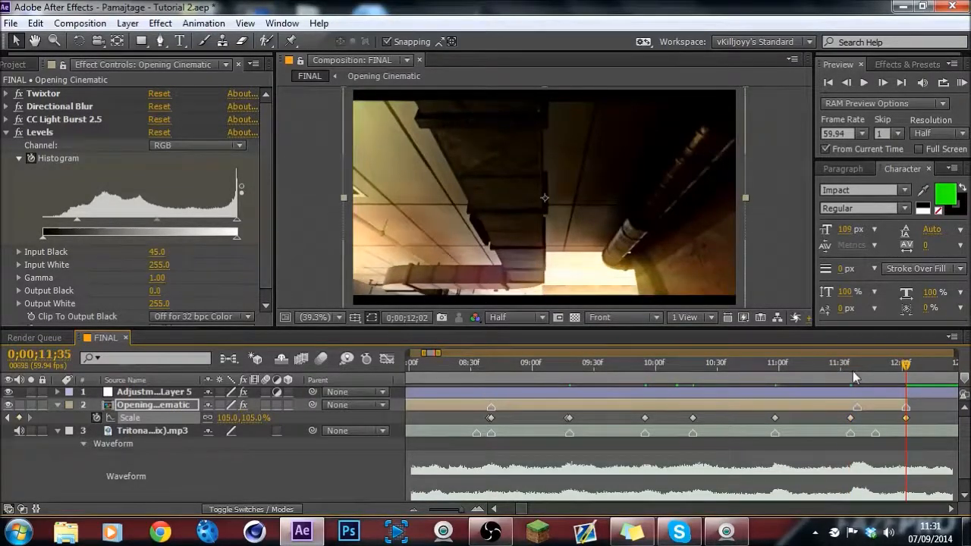
# Step: Set Scale to 105% one frame before the Scale keyframes at 0;00;11;35 and 0;00;10;58
pyautogui.click(852, 371)
pyautogui.press('pageup')
pyautogui.click(257, 418)
pyautogui.write('10;5')
pyautogui.press('Return')
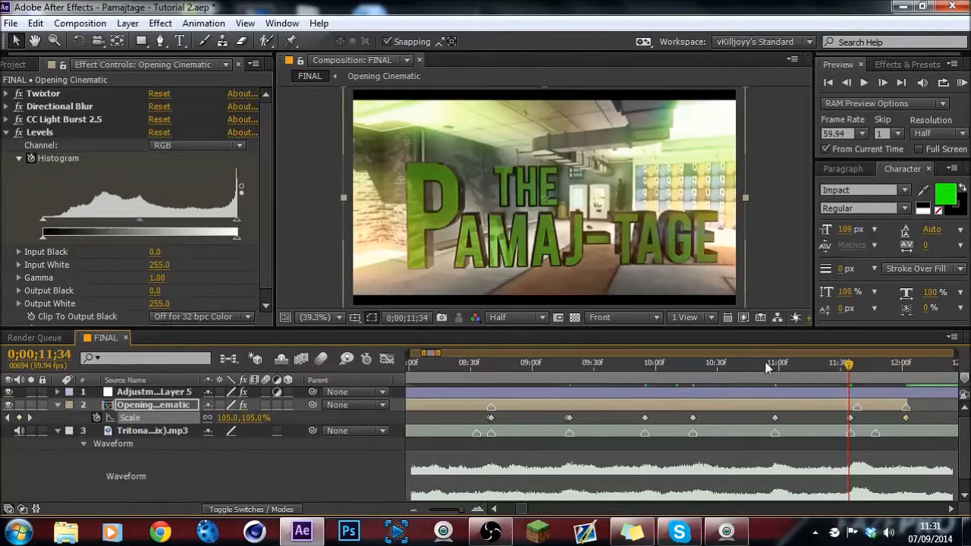
pyautogui.click(775, 368)
pyautogui.press('pageup')
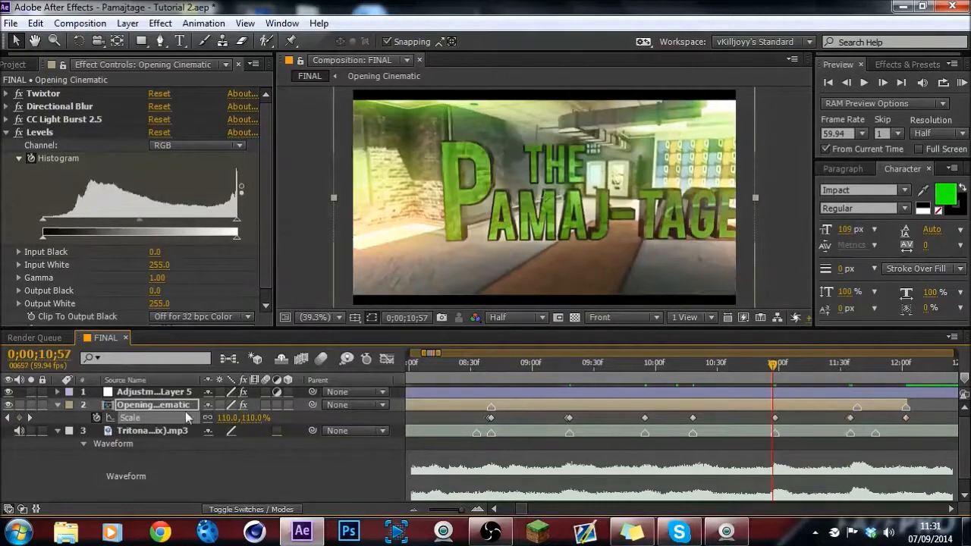
pyautogui.click(254, 419)
pyautogui.write('105')
pyautogui.press('Return')
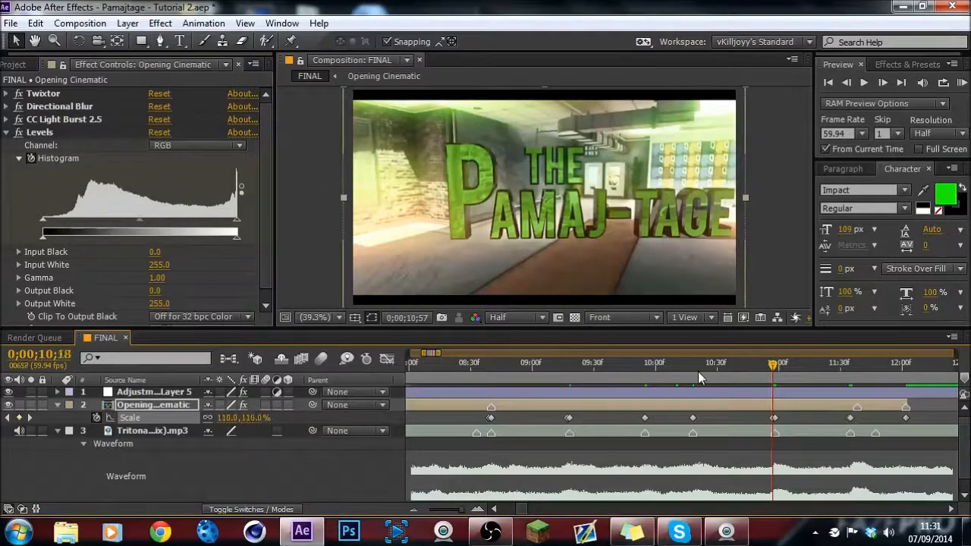
# Step: Set Scale to 105% one frame before the Scale keyframes at 0;00;10;18 and 0;00;09;55
pyautogui.click(698, 371)
pyautogui.click(255, 419)
pyautogui.write('205')
pyautogui.press('Return')
pyautogui.click(650, 373)
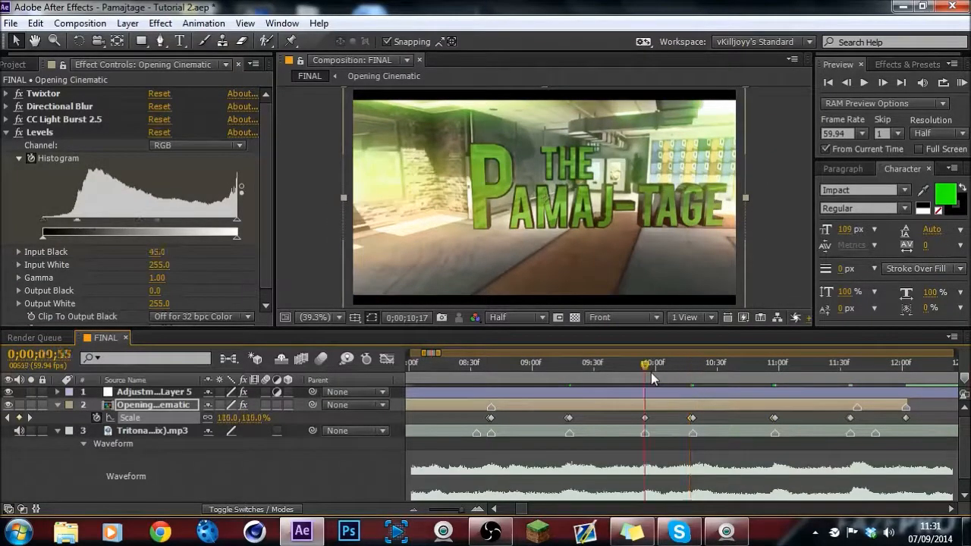
pyautogui.press('pageup')
pyautogui.click(255, 418)
pyautogui.write('105')
pyautogui.press('Return')
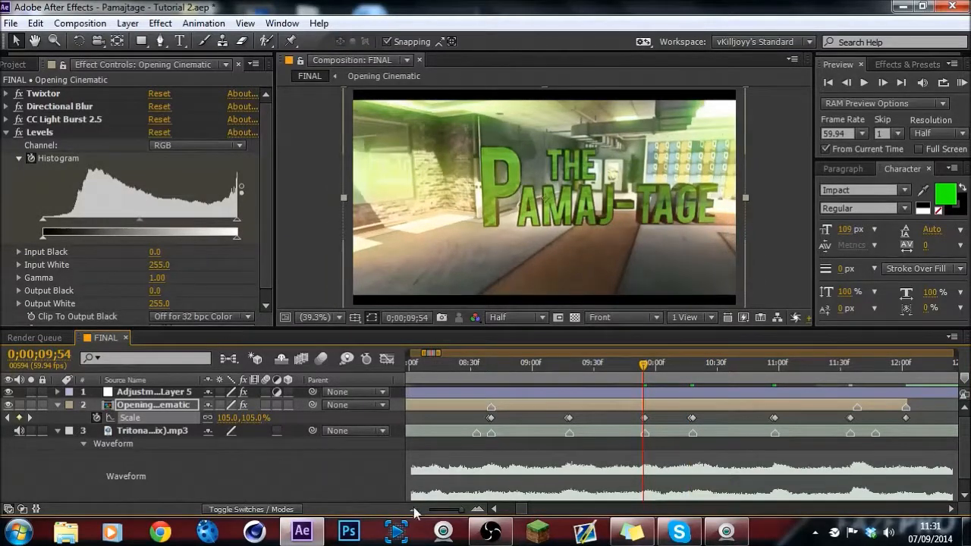
# Step: Preview the Scale pulses with the music from 0;00;06;57
pyautogui.click(414, 509)
pyautogui.click(462, 366)
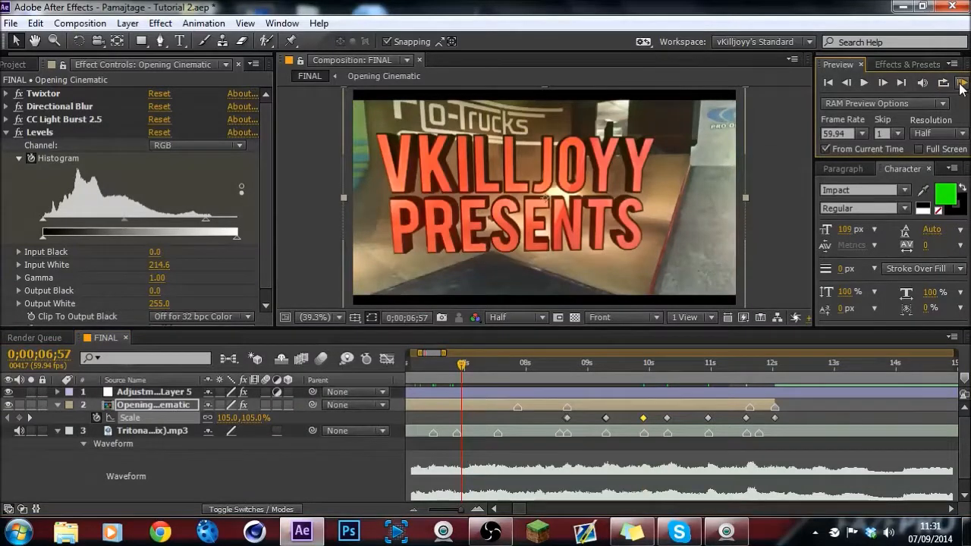
pyautogui.click(960, 85)
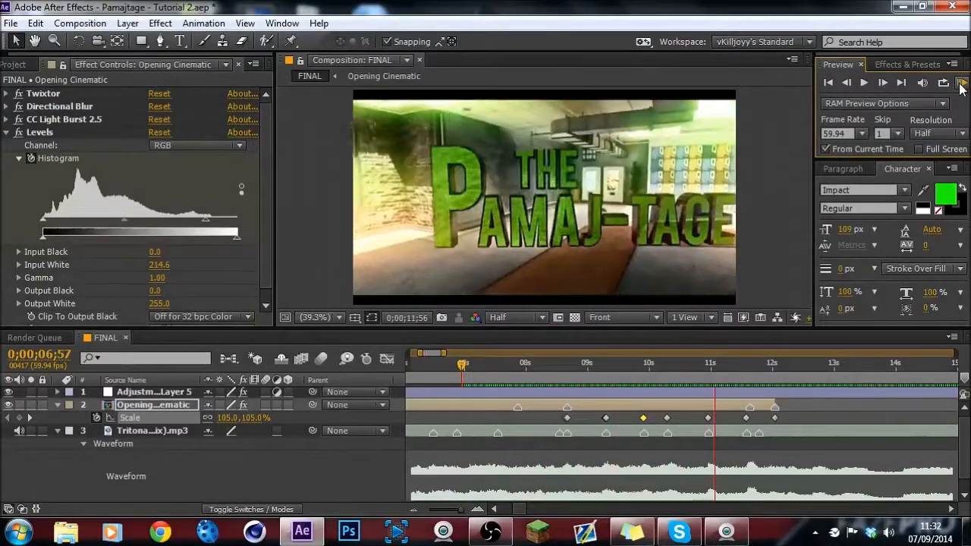
pyautogui.press('space')
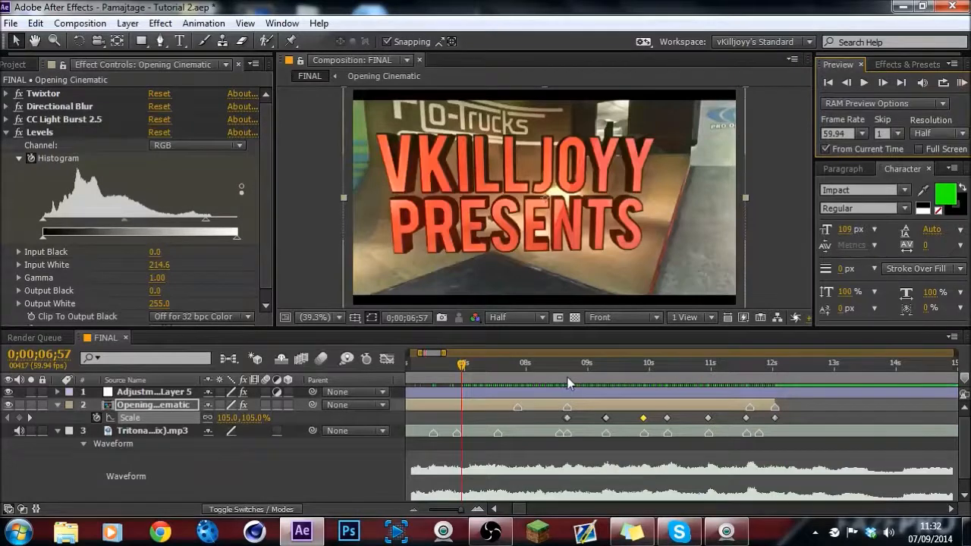
# Step: Change the Scale keyframes at 0;00;08;40 and 0;00;09;18 to 107%
pyautogui.click(570, 383)
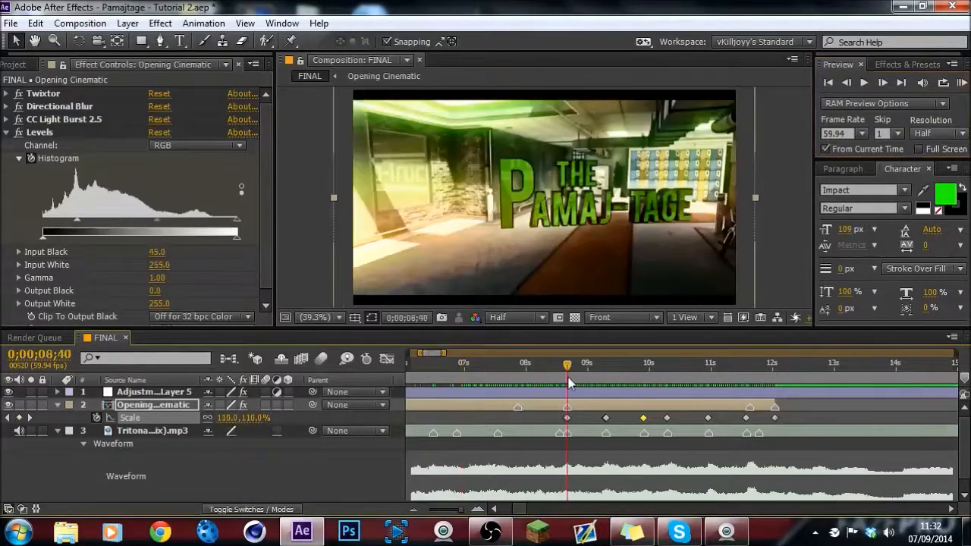
pyautogui.click(253, 417)
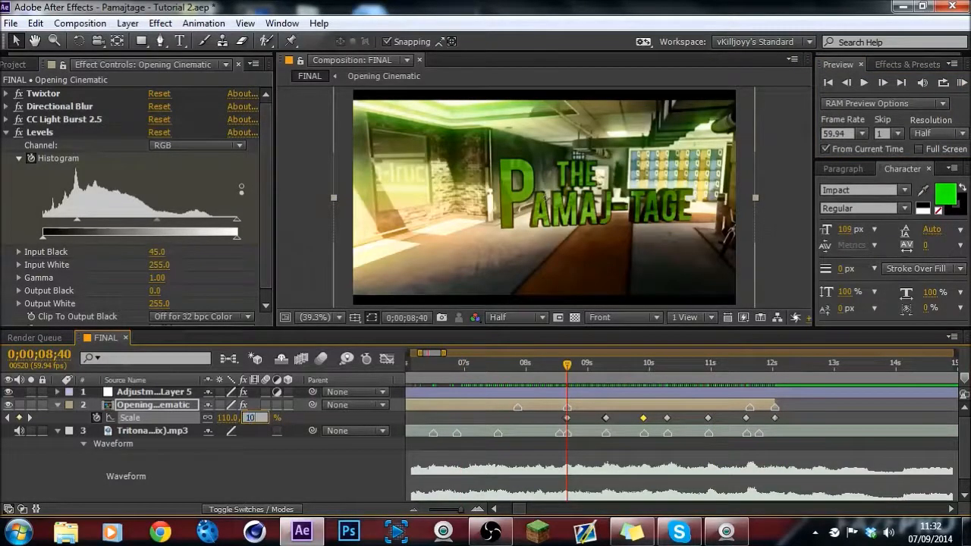
pyautogui.write('107')
pyautogui.press('Return')
pyautogui.click(604, 365)
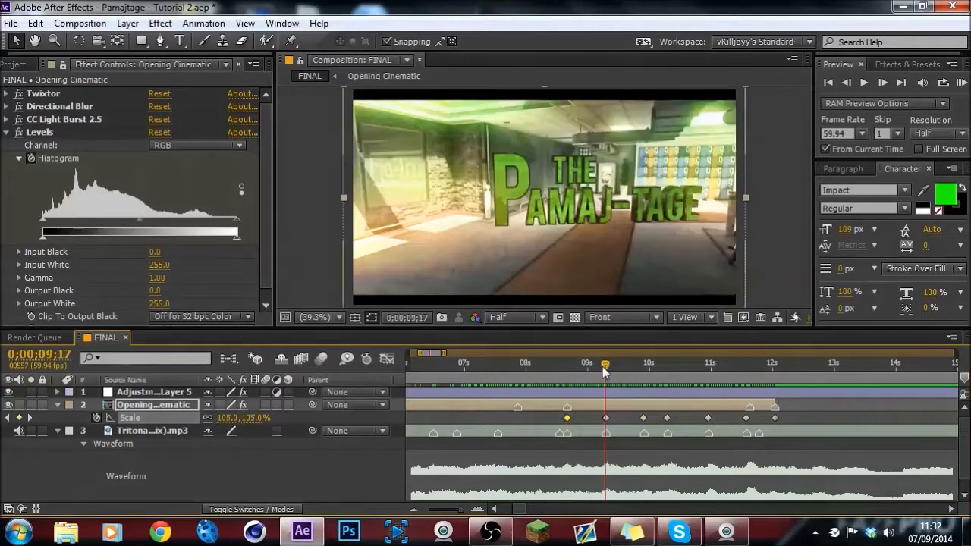
pyautogui.press('pagedown')
pyautogui.click(258, 417)
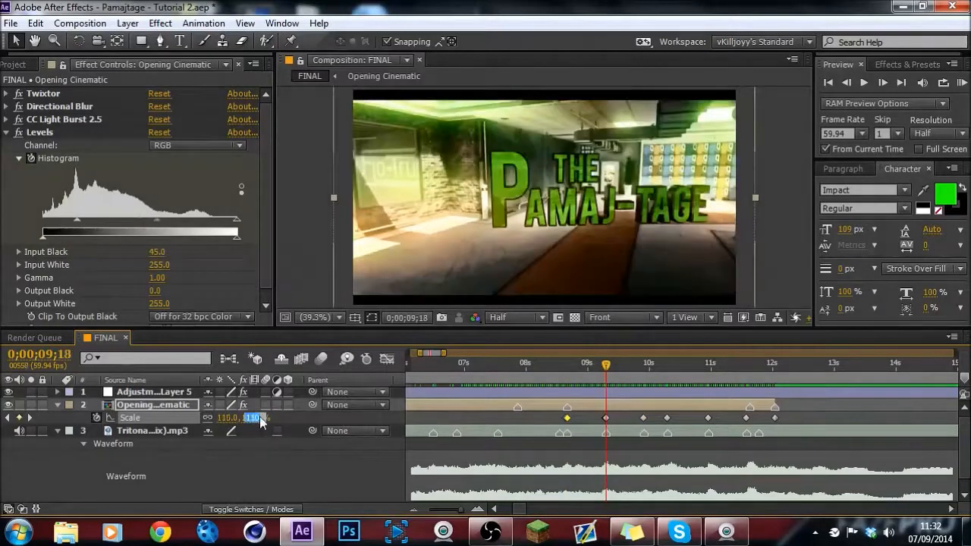
pyautogui.press('Return')
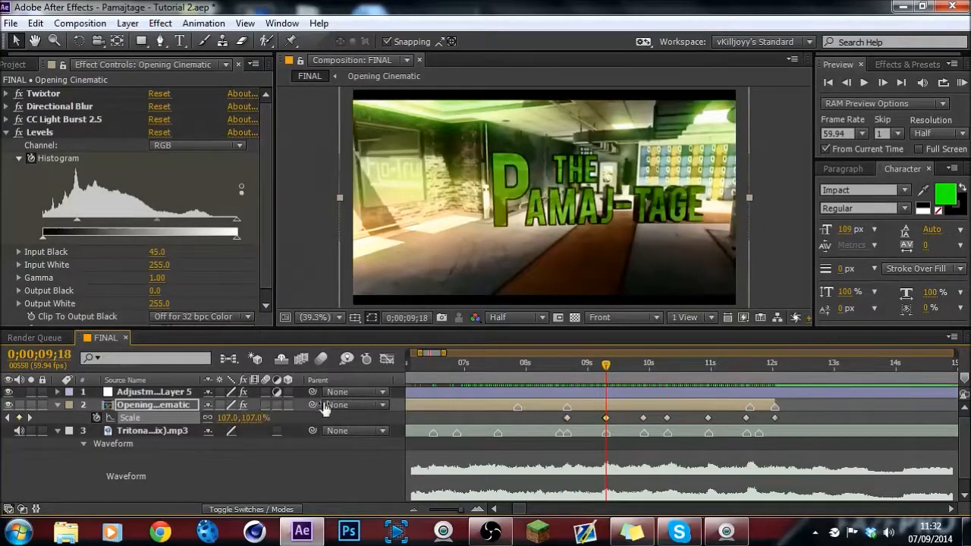
# Step: Change the Scale keyframes at 0;00;09;55 and 0;00;10;18 to 107%
pyautogui.click(644, 366)
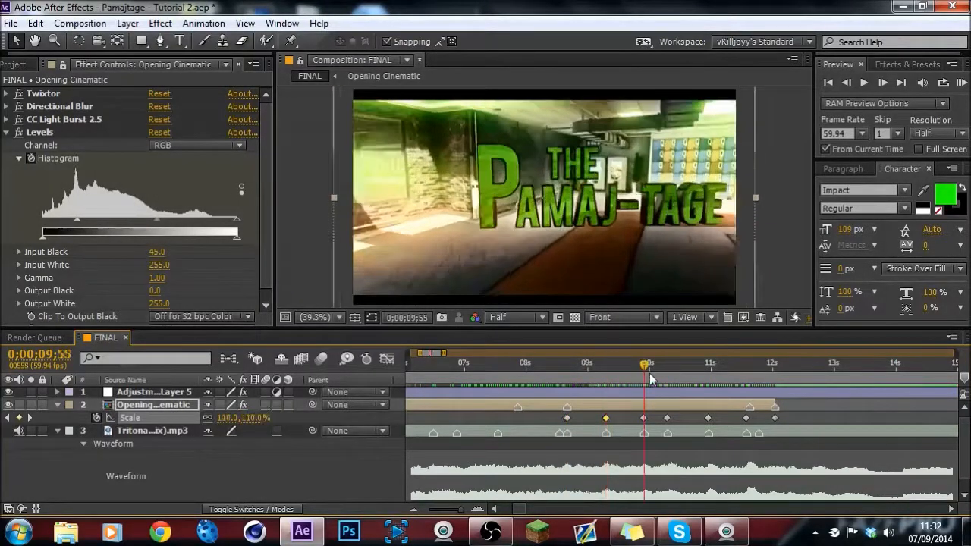
pyautogui.click(254, 418)
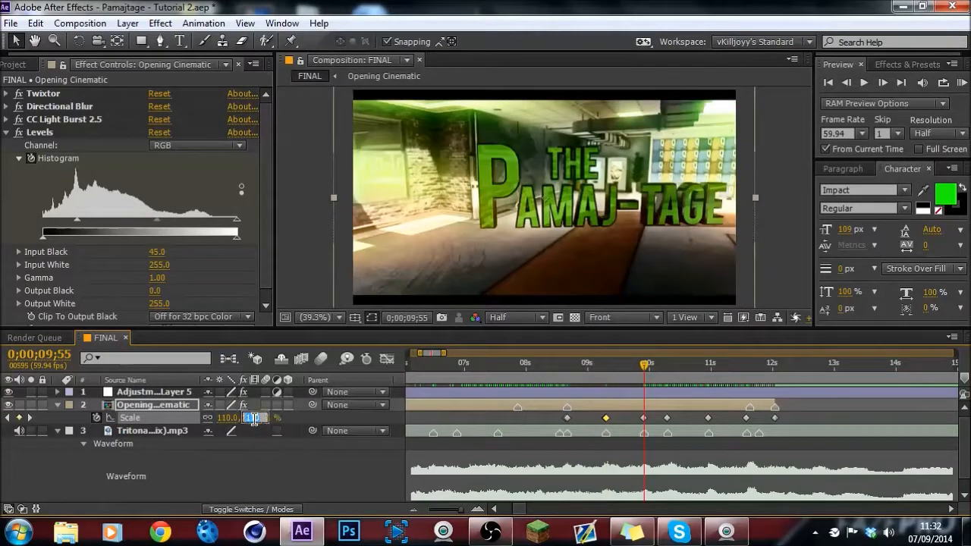
pyautogui.write('107')
pyautogui.press('Return')
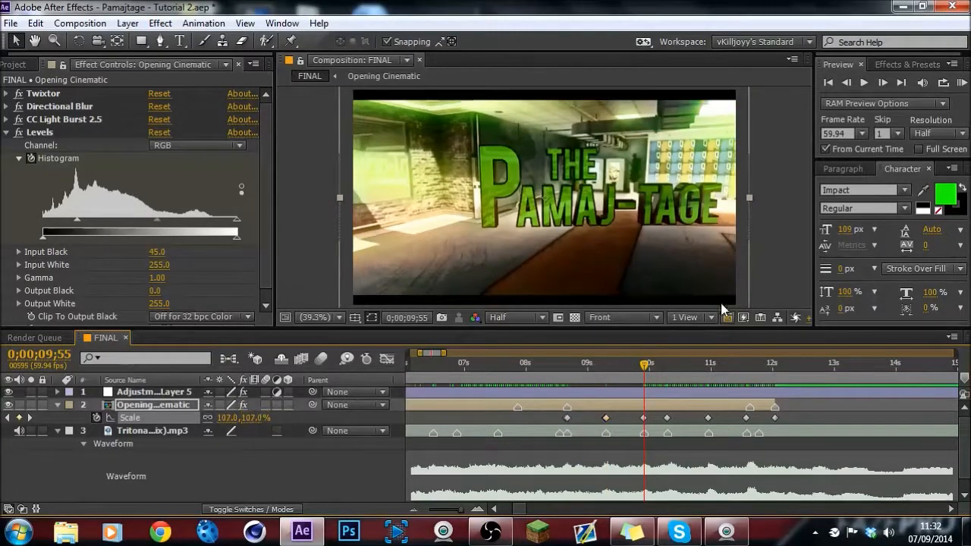
pyautogui.click(671, 379)
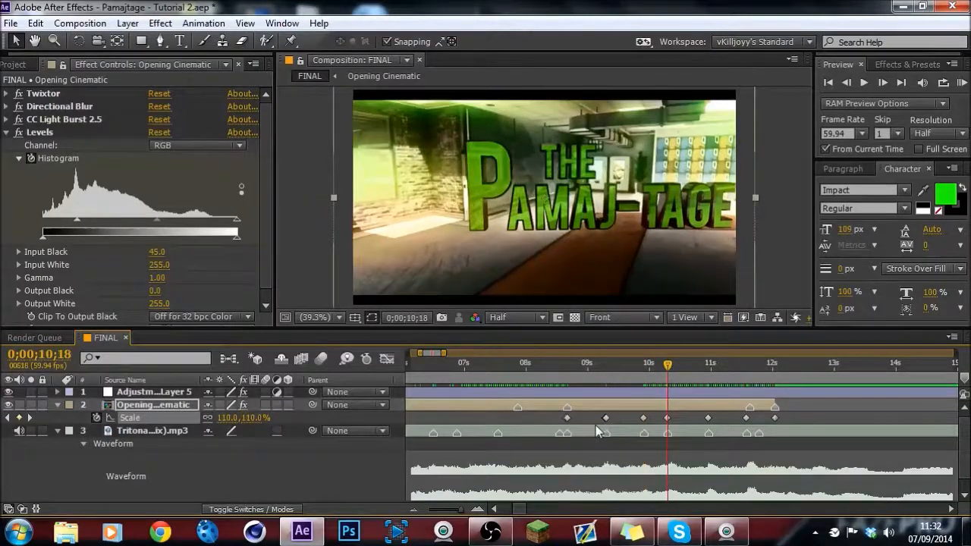
pyautogui.click(244, 418)
pyautogui.write('107')
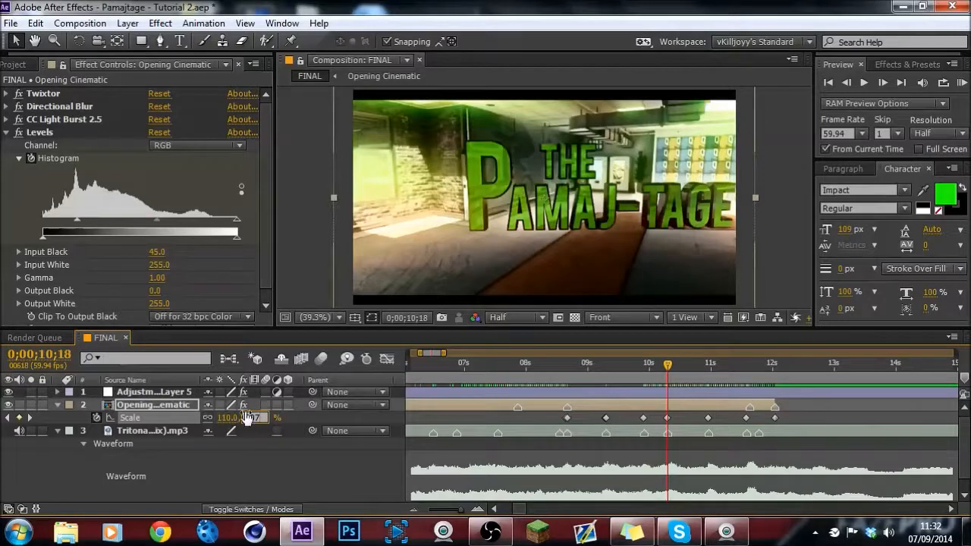
pyautogui.press('Return')
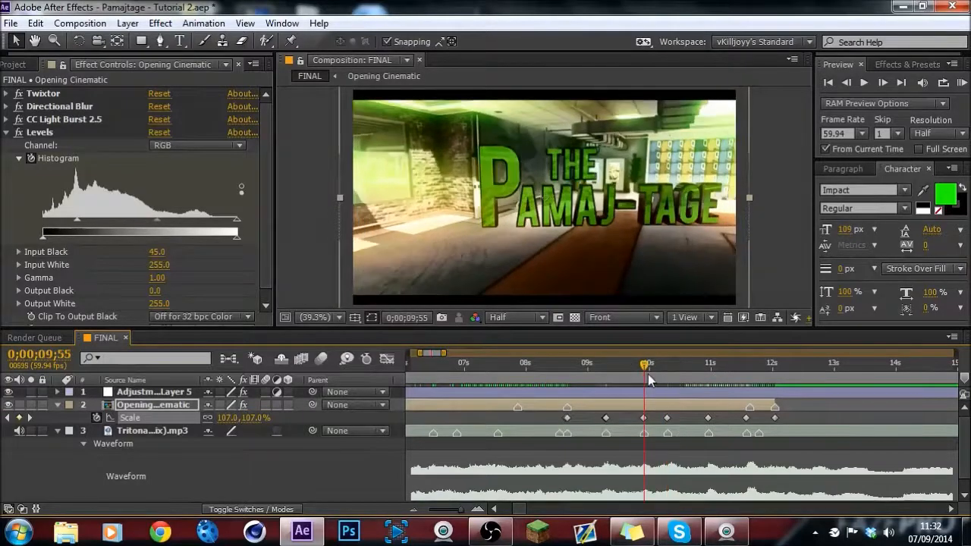
# Step: Change the Scale keyframes at 0;00;10;58 and 0;00;11;35 to 107%
pyautogui.click(709, 379)
pyautogui.click(253, 417)
pyautogui.write('107')
pyautogui.press('Return')
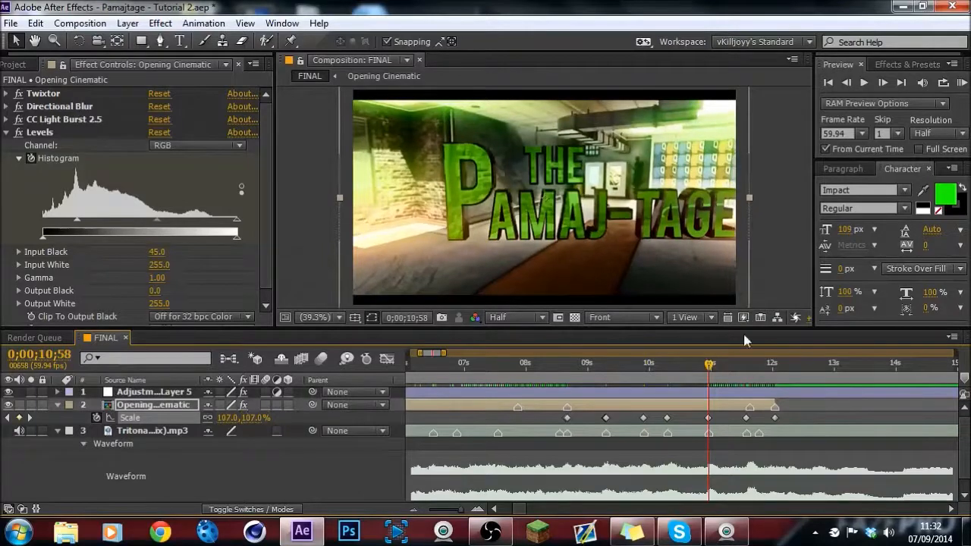
pyautogui.click(743, 369)
pyautogui.press('pagedown')
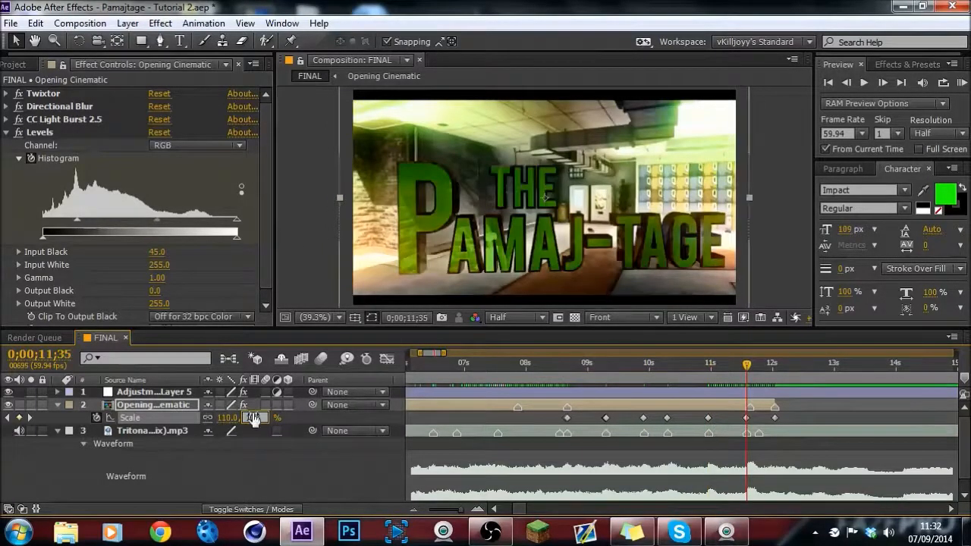
pyautogui.moveTo(253, 418); pyautogui.dragTo(247, 423)
# Step: Preview the adjusted Scale pulses with the music from 0;00;06;56
pyautogui.click(460, 365)
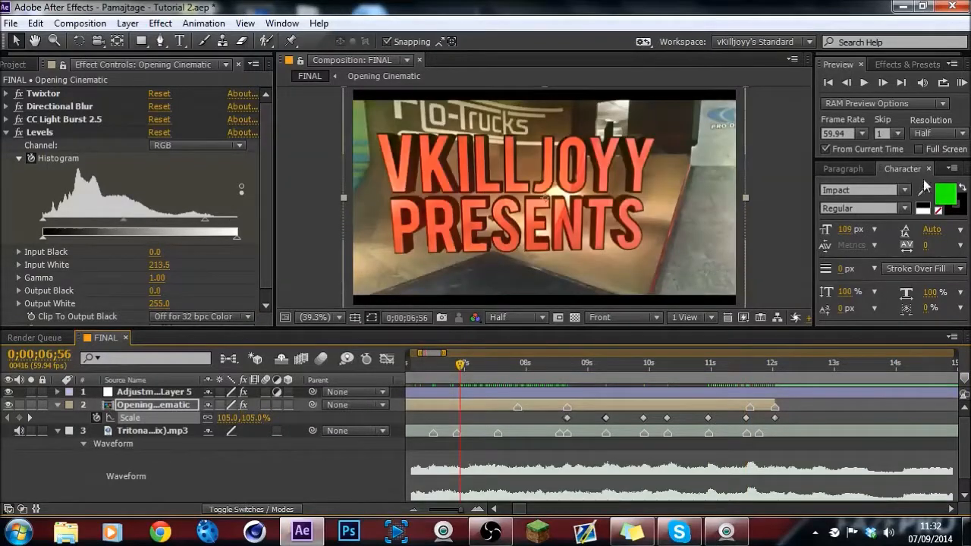
pyautogui.click(962, 82)
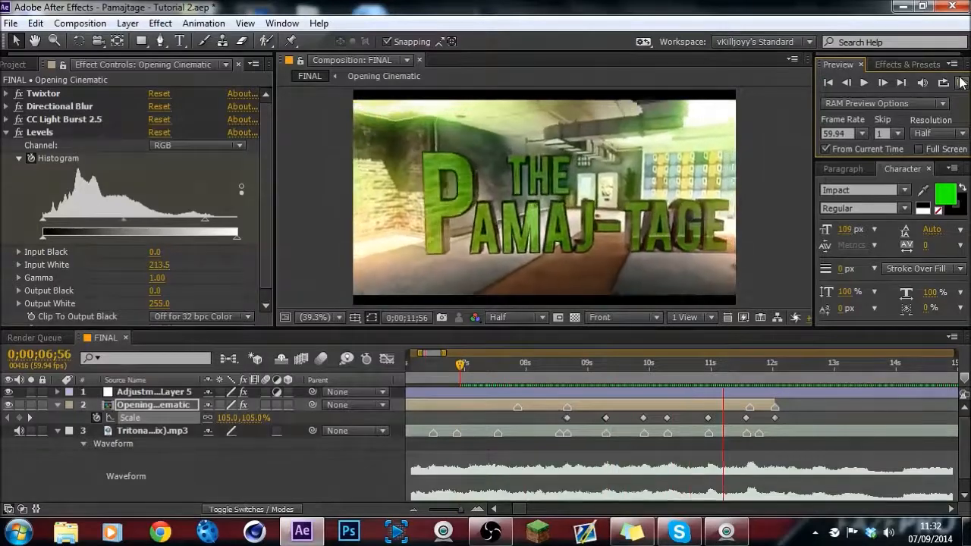
pyautogui.click(962, 81)
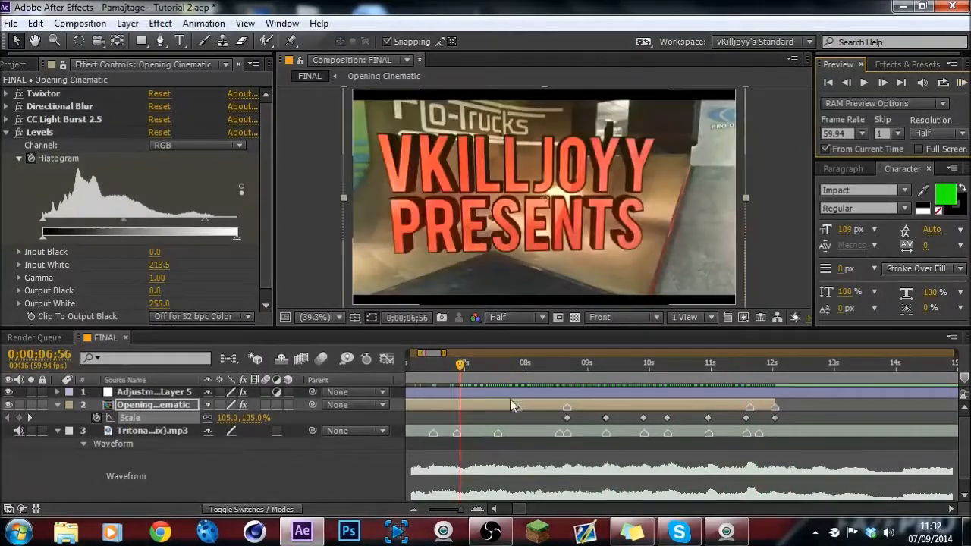
# Step: Delete the opening cinematic's Levels Histogram keyframes from 0;00;08;40 onward and preview the result with the music
pyautogui.click(535, 403)
pyautogui.press('e')
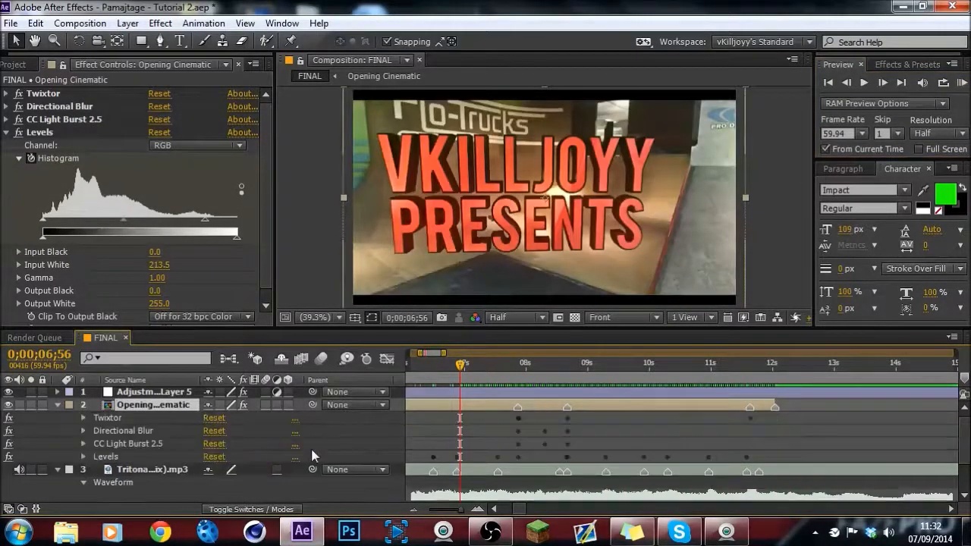
pyautogui.click(83, 457)
pyautogui.moveTo(771, 468); pyautogui.dragTo(563, 477)
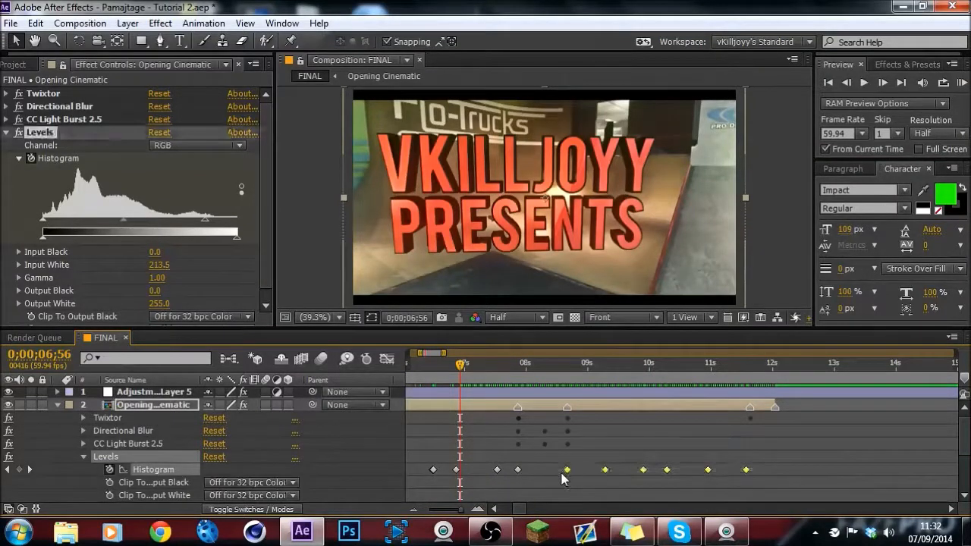
pyautogui.press('Delete')
pyautogui.click(962, 83)
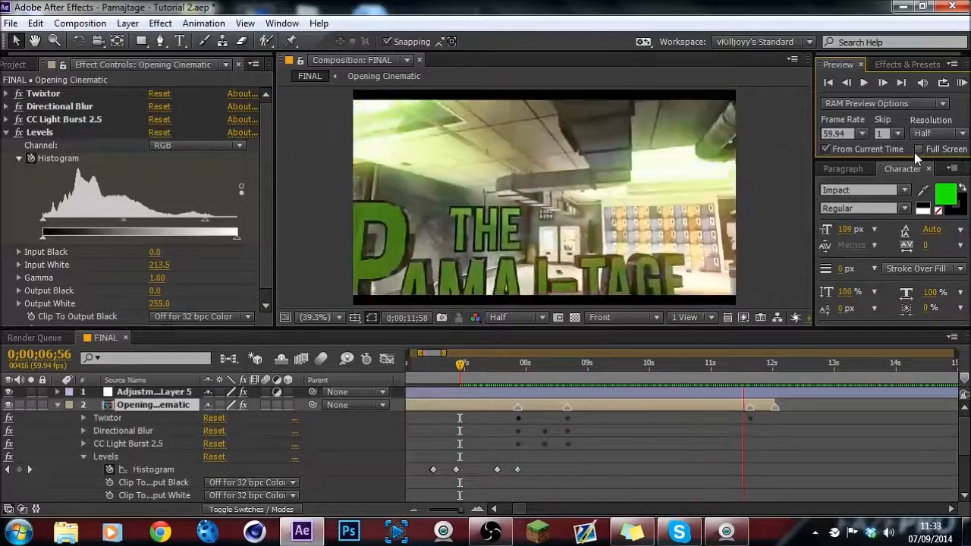
pyautogui.click(914, 153)
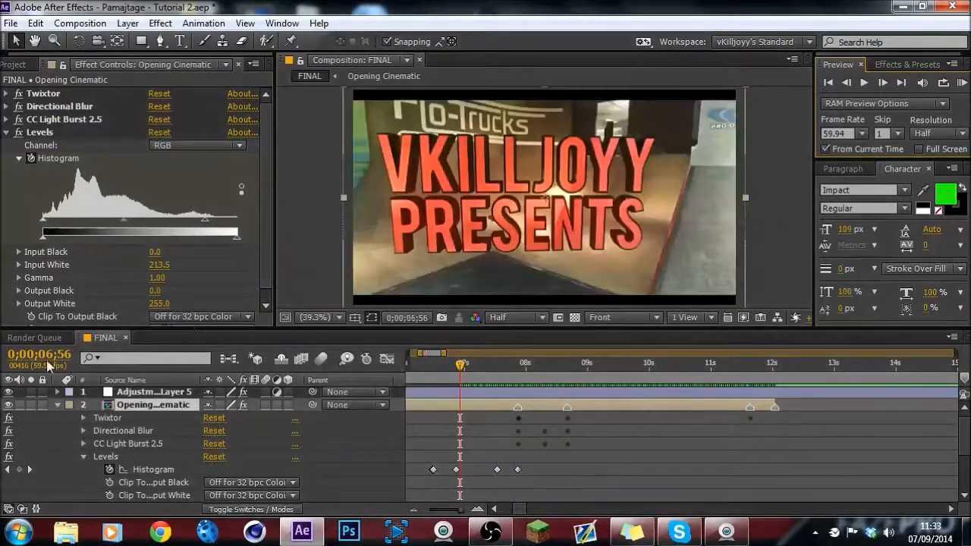
# Step: Show the opening cinematic's effects at 0;00;11;38 and expand the Directional Blur and CC Light Burst 2.5 settings
pyautogui.click(59, 406)
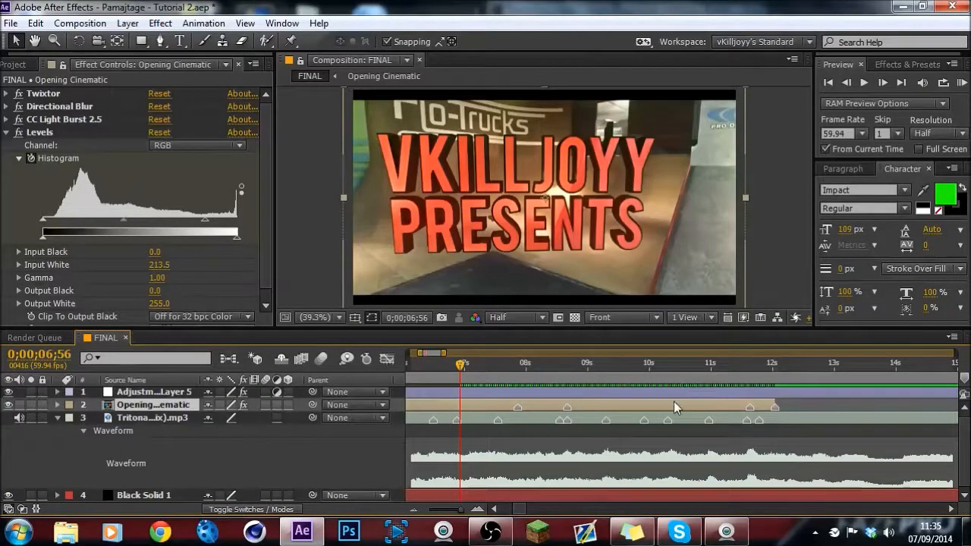
pyautogui.press('u')
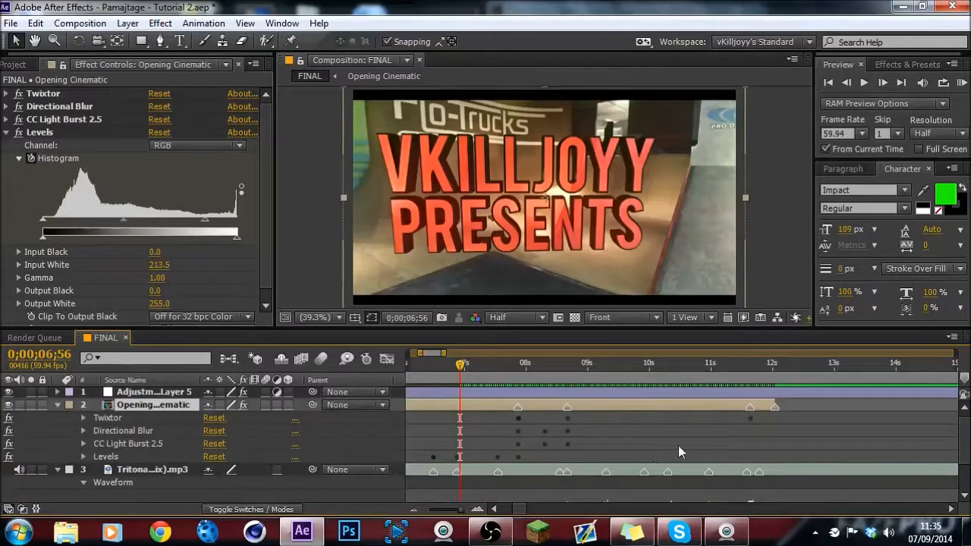
pyautogui.click(751, 369)
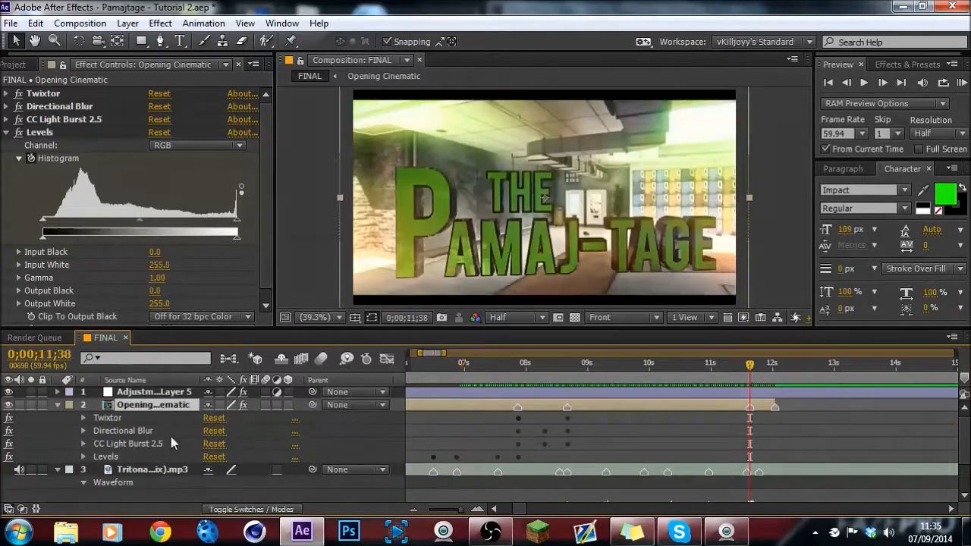
pyautogui.click(113, 422)
pyautogui.click(118, 431)
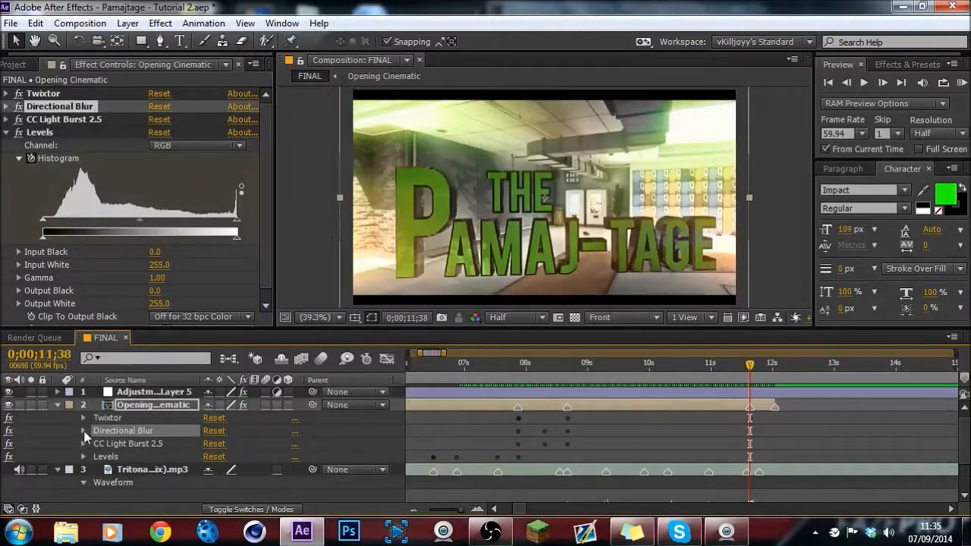
pyautogui.click(6, 133)
pyautogui.click(7, 108)
pyautogui.click(35, 176)
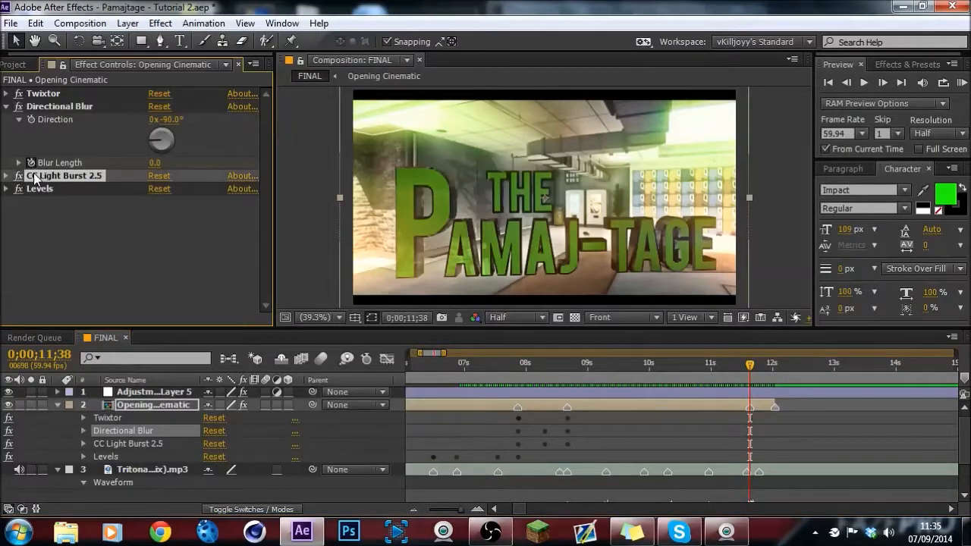
pyautogui.click(6, 176)
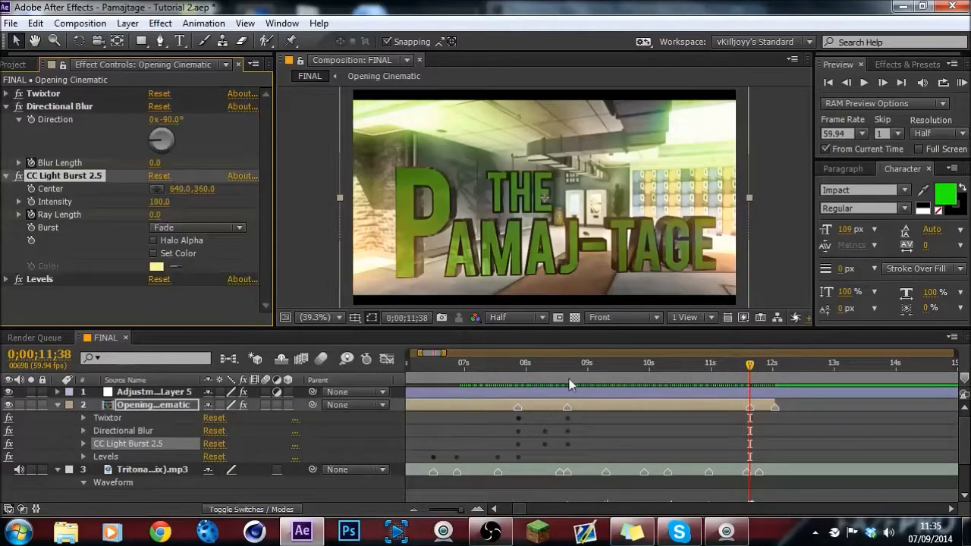
# Step: Check the peak blur values around 0;00;08;18, and set Directional Blur's Blur Length to 22.5 at the 0;00;12;02 marker
pyautogui.click(545, 369)
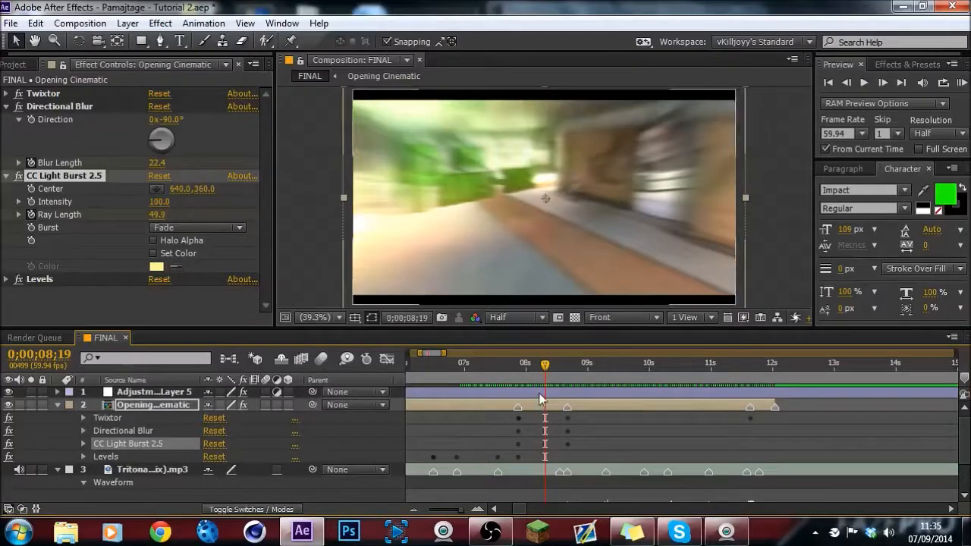
pyautogui.press('pageup')
pyautogui.press('pageup')
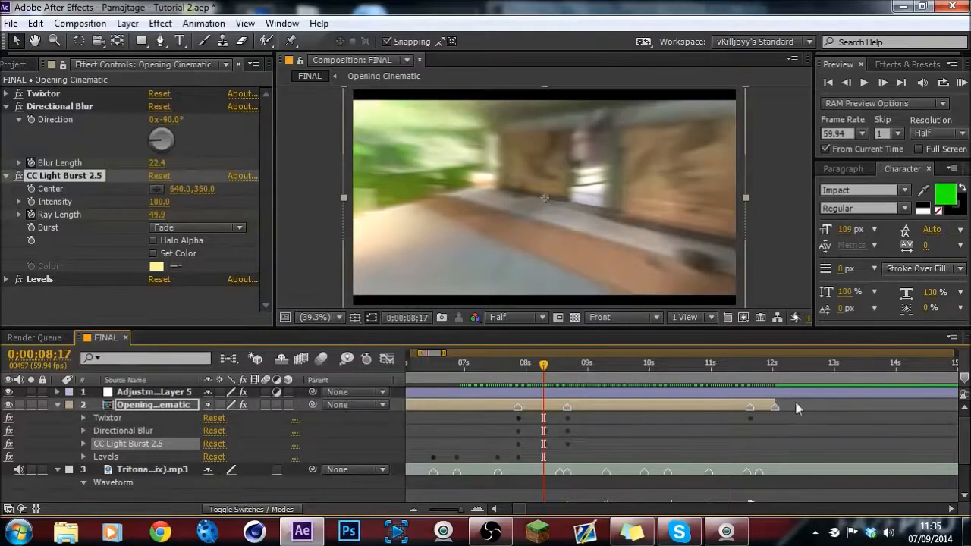
pyautogui.click(773, 381)
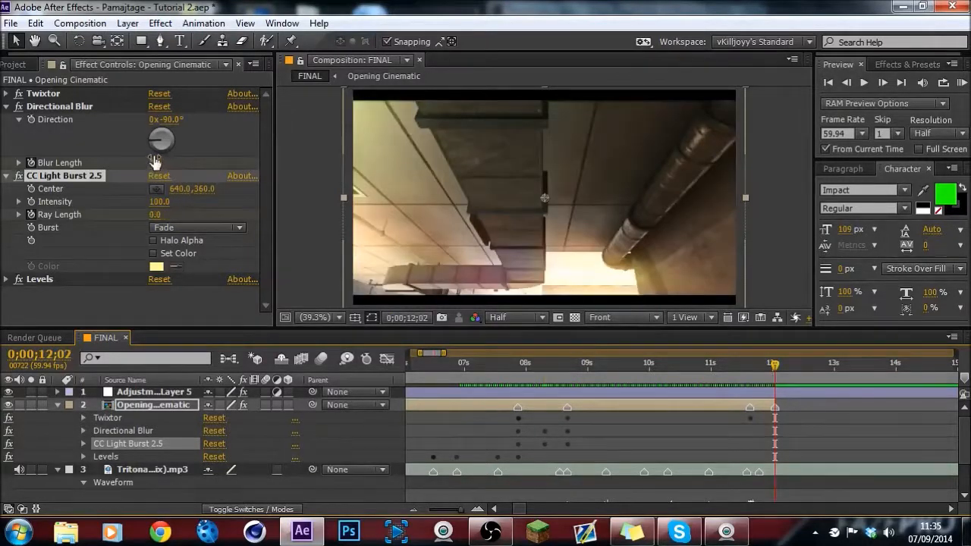
pyautogui.click(154, 161)
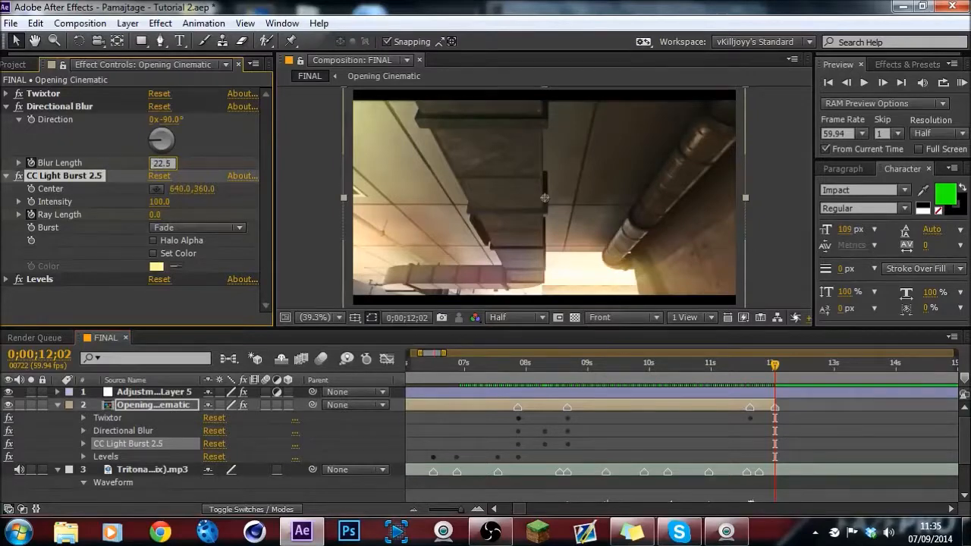
pyautogui.press('Return')
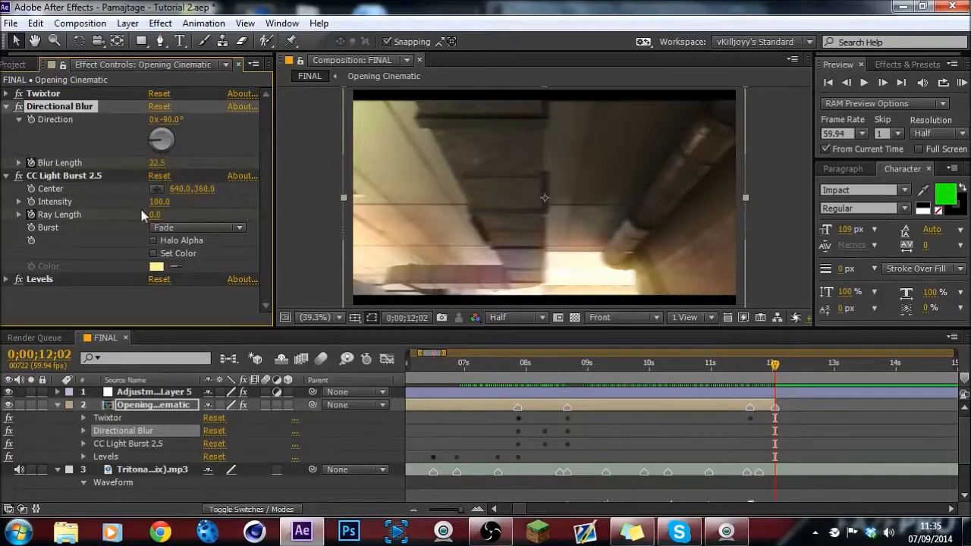
# Step: Set the CC Light Burst 2.5 Ray Length to 50 at 0;00;12;02, matching the peak around 0;00;08;18
pyautogui.moveTo(559, 371); pyautogui.dragTo(546, 379)
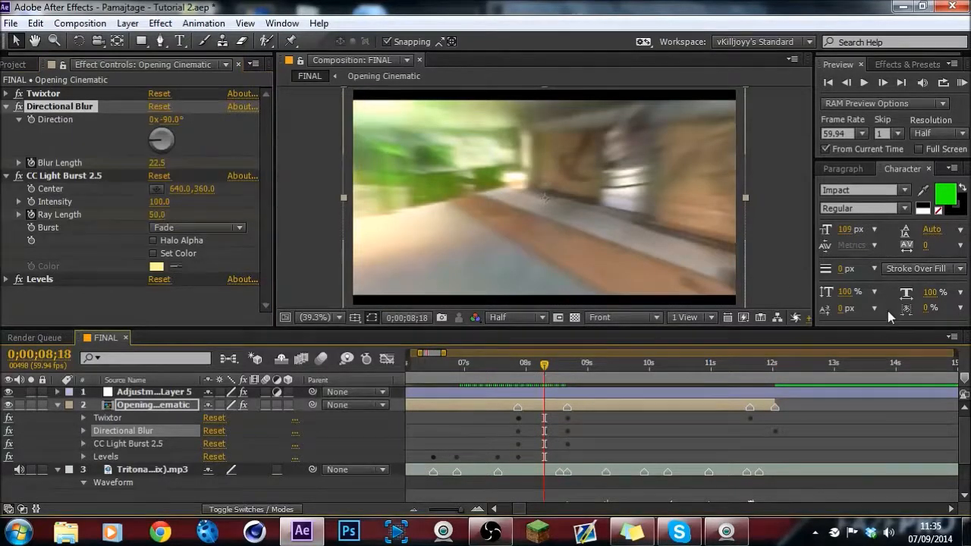
pyautogui.click(772, 369)
pyautogui.click(155, 213)
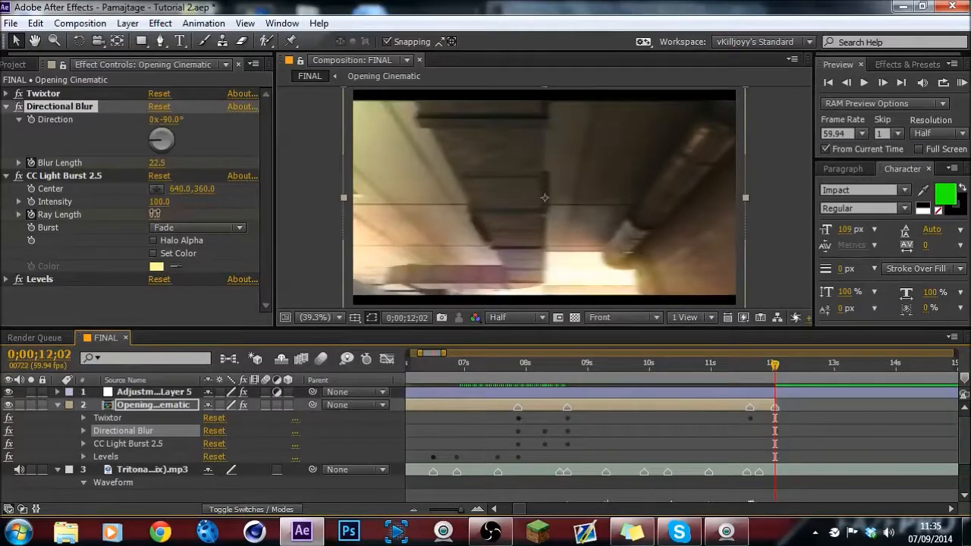
pyautogui.write('50')
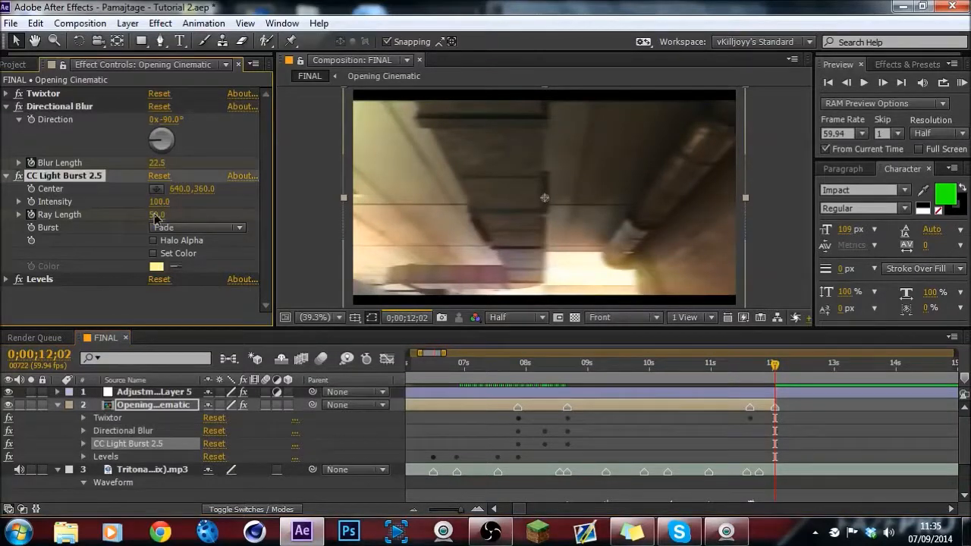
pyautogui.press('Return')
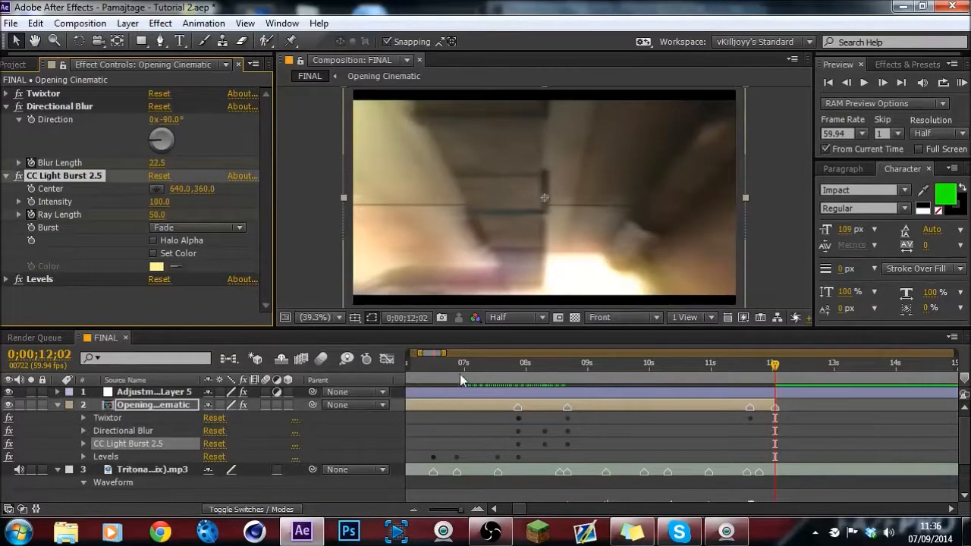
# Step: Preview the whole composition with the music from the start
pyautogui.press('Home')
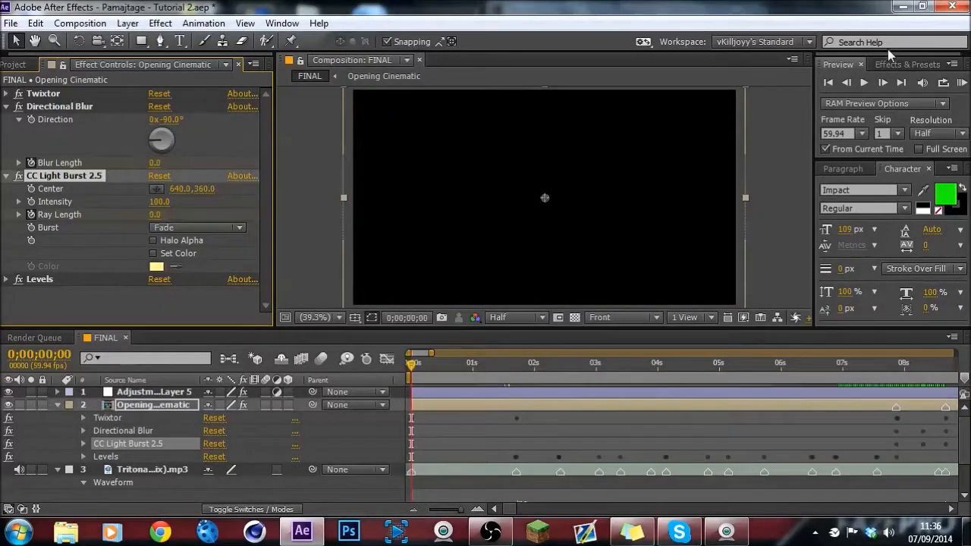
pyautogui.click(963, 85)
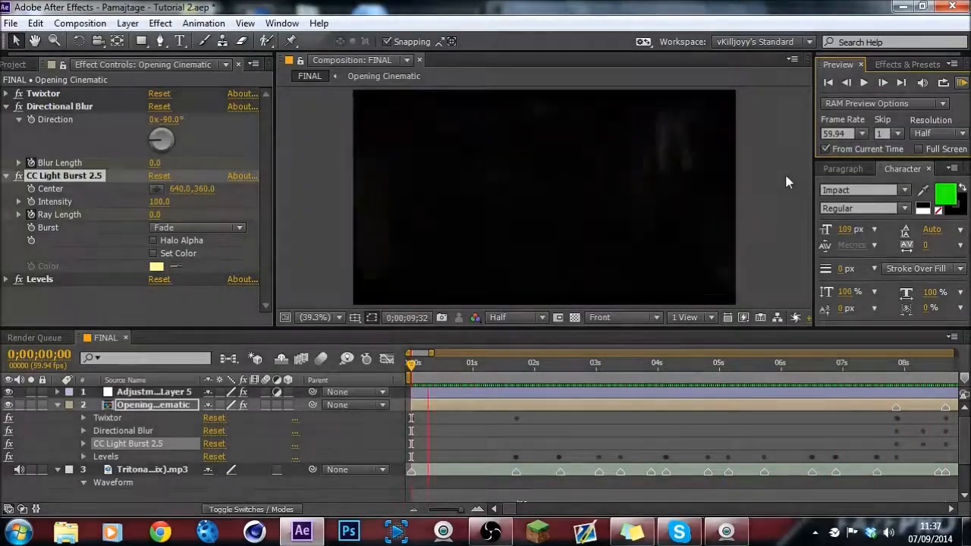
pyautogui.press('space')
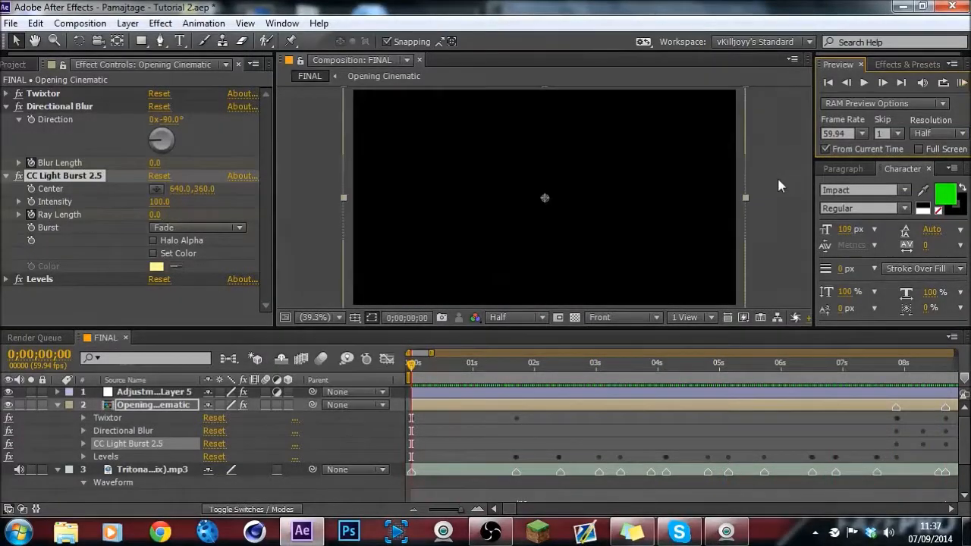
# Step: At 0;00;11;38, set the opening cinematic's Directional Blur Blur Length and CC Light Burst 2.5 Ray Length to 0
pyautogui.click(522, 509)
pyautogui.click(631, 367)
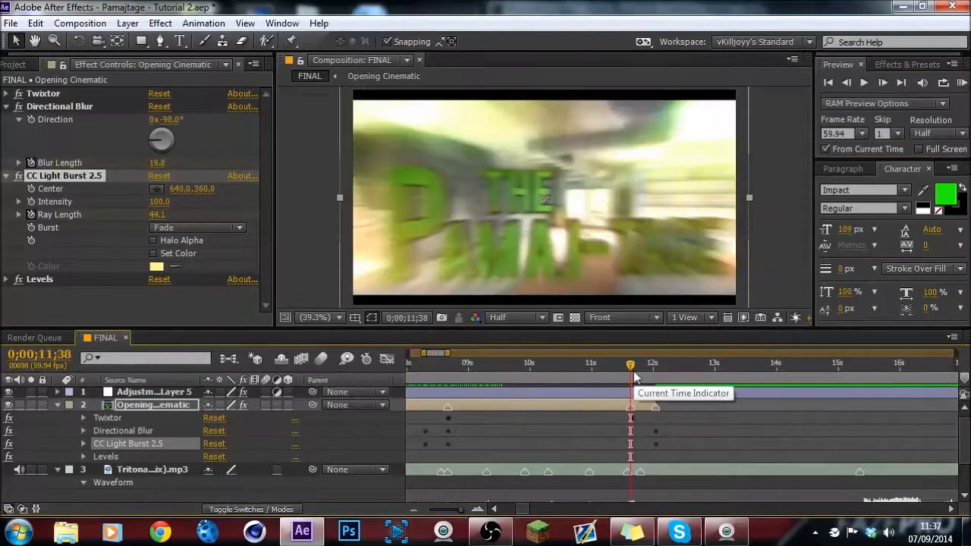
pyautogui.click(601, 438)
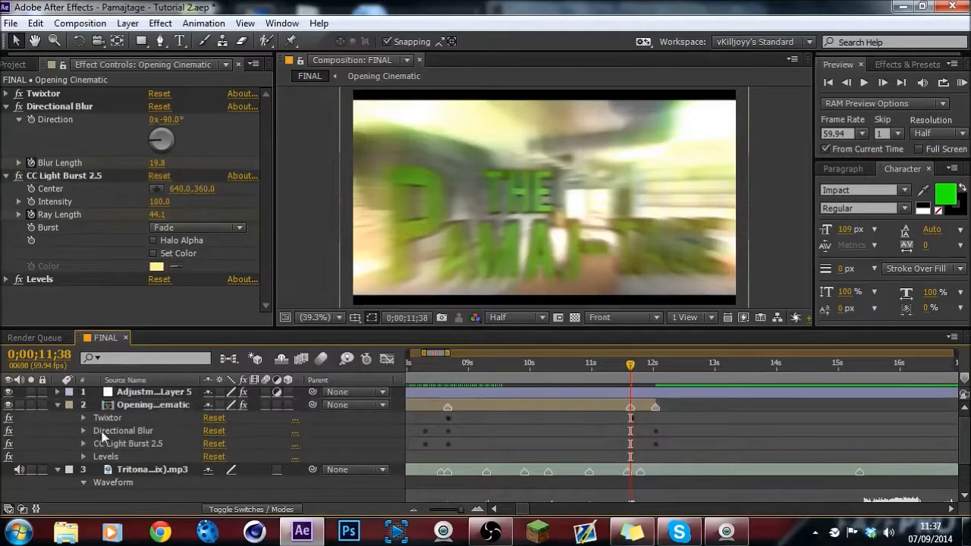
pyautogui.click(123, 431)
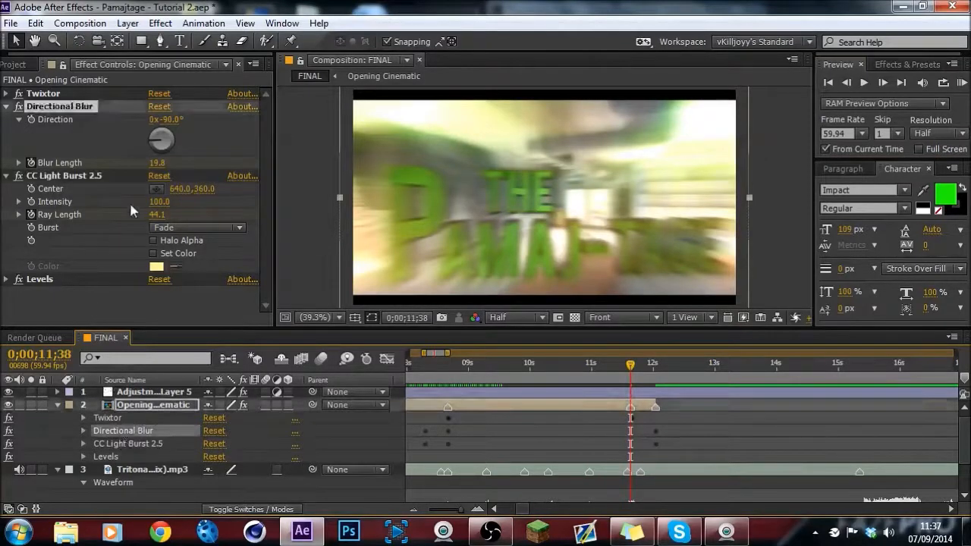
pyautogui.click(159, 163)
pyautogui.write('0')
pyautogui.press('Return')
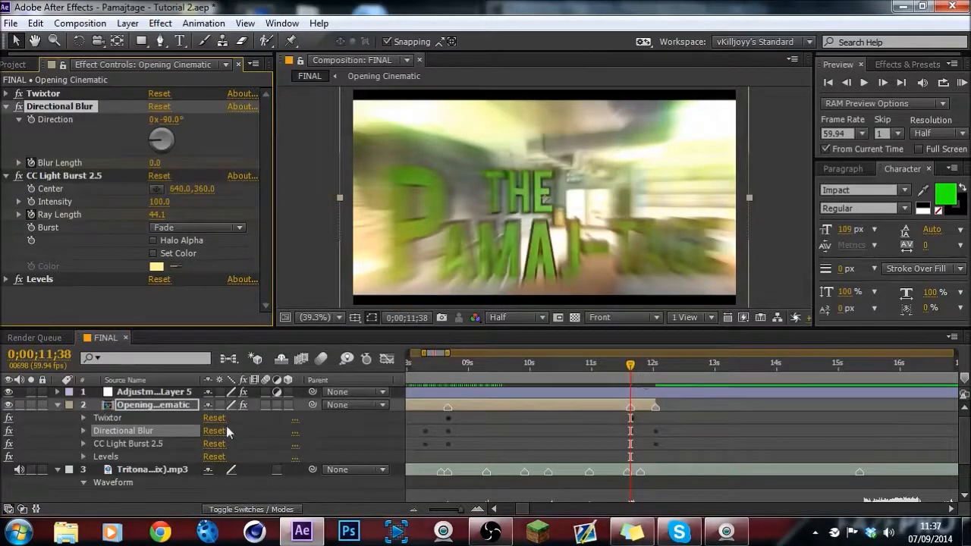
pyautogui.click(157, 214)
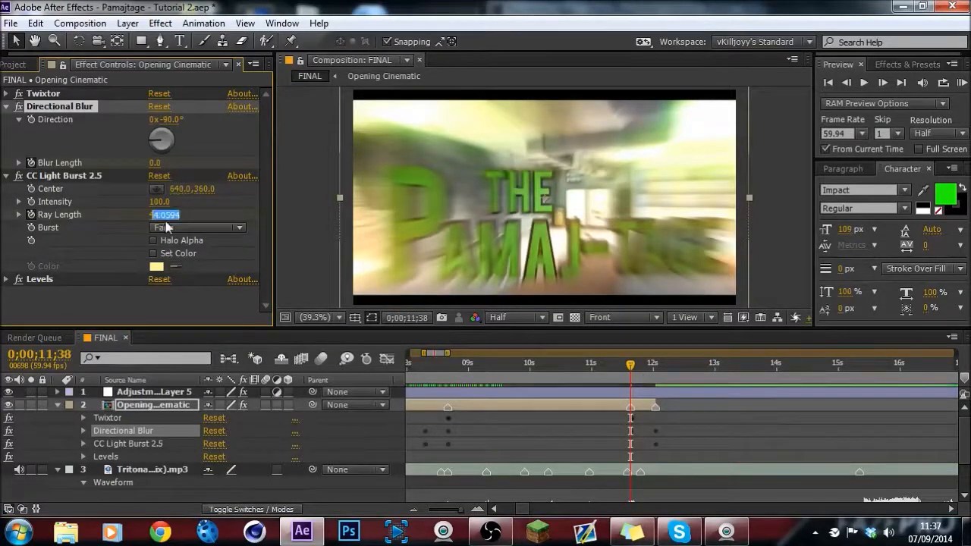
pyautogui.write('0')
pyautogui.press('Return')
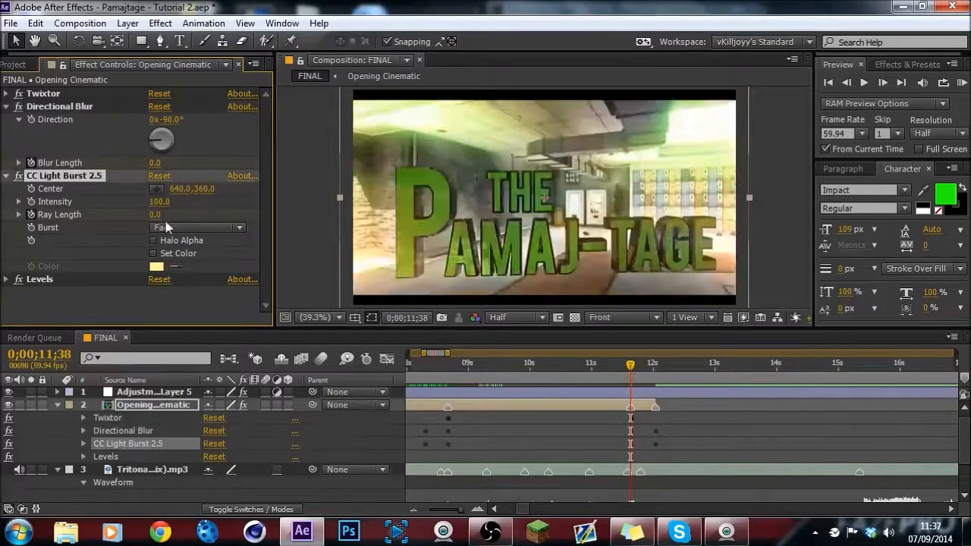
# Step: Ease the Blur Length and Ray Length keyframes into 0;00;12;02 in the Graph Editor, with slow starts and steep rises at the end
pyautogui.click(123, 431)
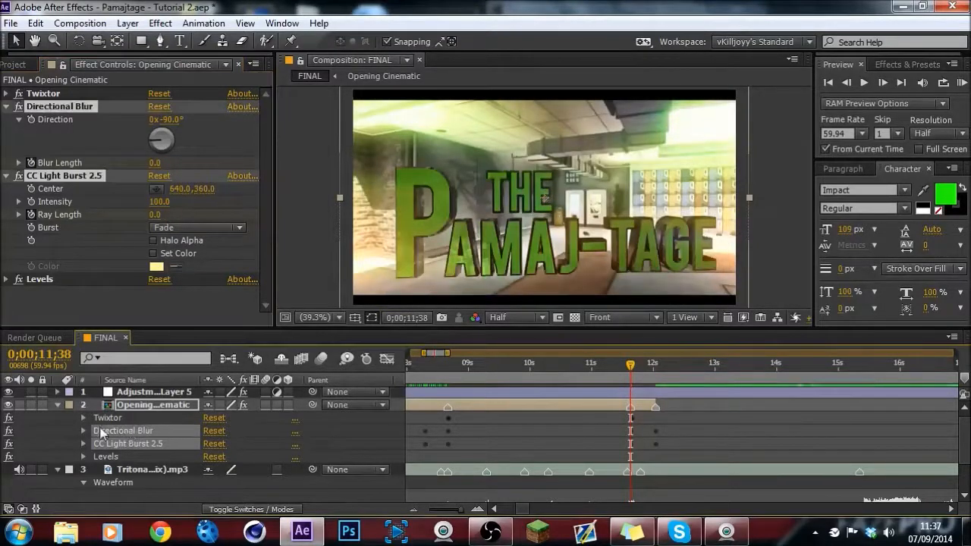
pyautogui.click(388, 360)
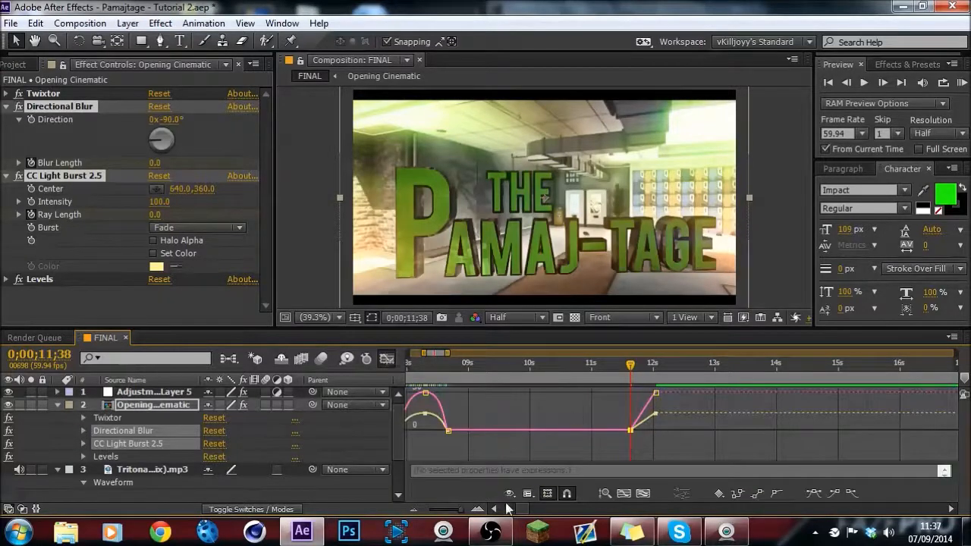
pyautogui.click(478, 510)
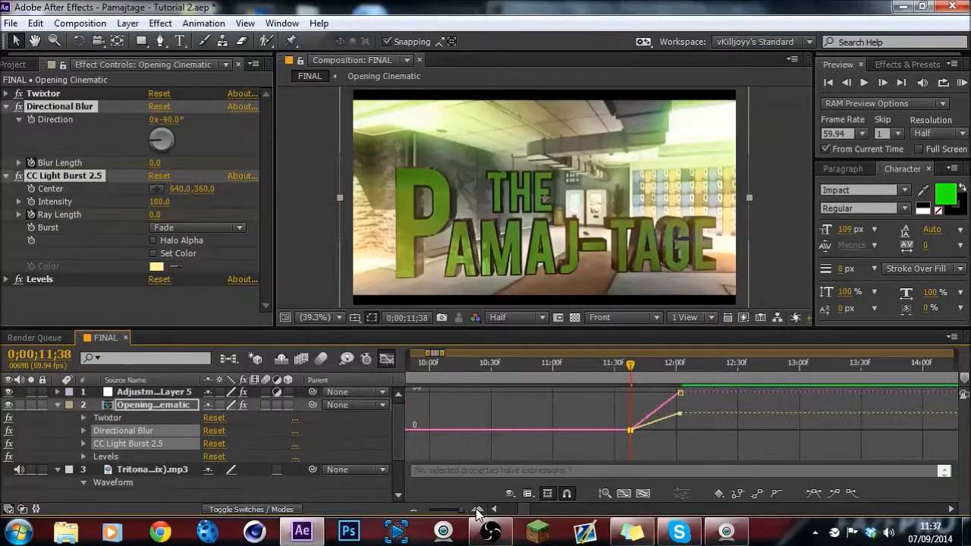
pyautogui.click(729, 415)
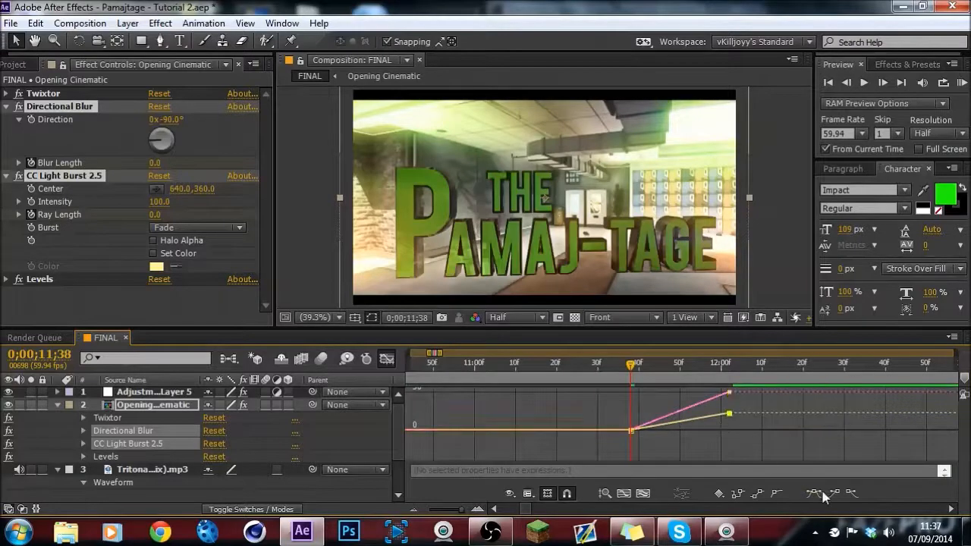
pyautogui.click(839, 493)
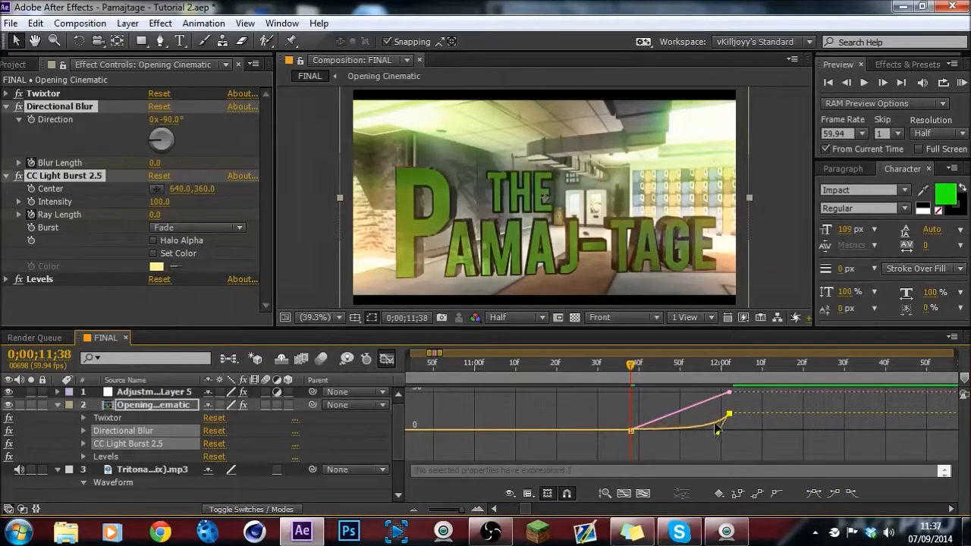
pyautogui.click(729, 392)
pyautogui.click(835, 493)
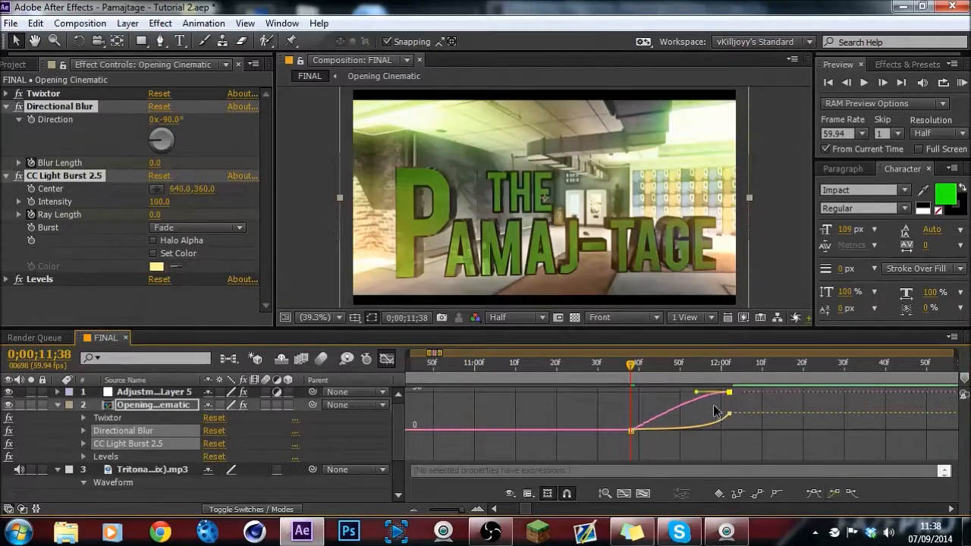
pyautogui.moveTo(698, 393); pyautogui.dragTo(710, 427)
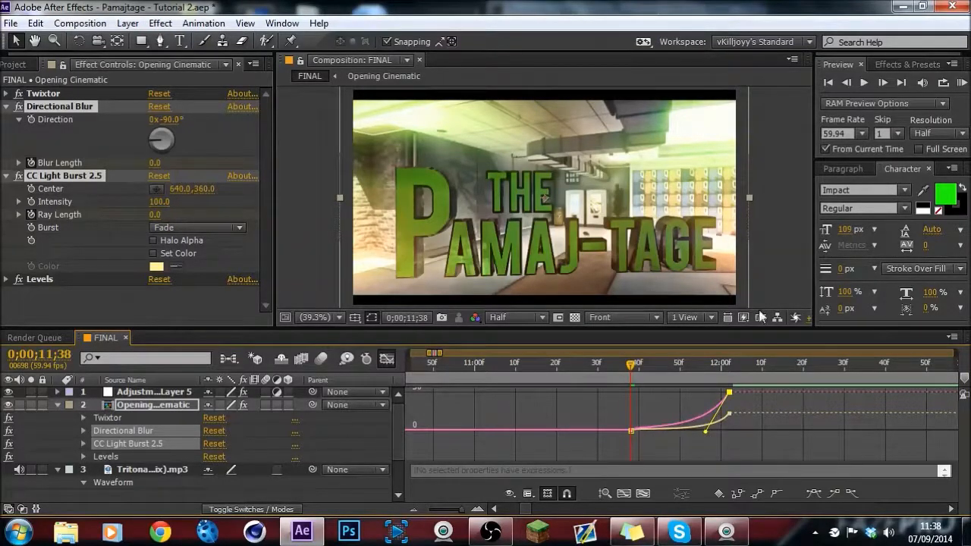
# Step: Preview the closing blur transition from 0;00;09;29
pyautogui.click(421, 372)
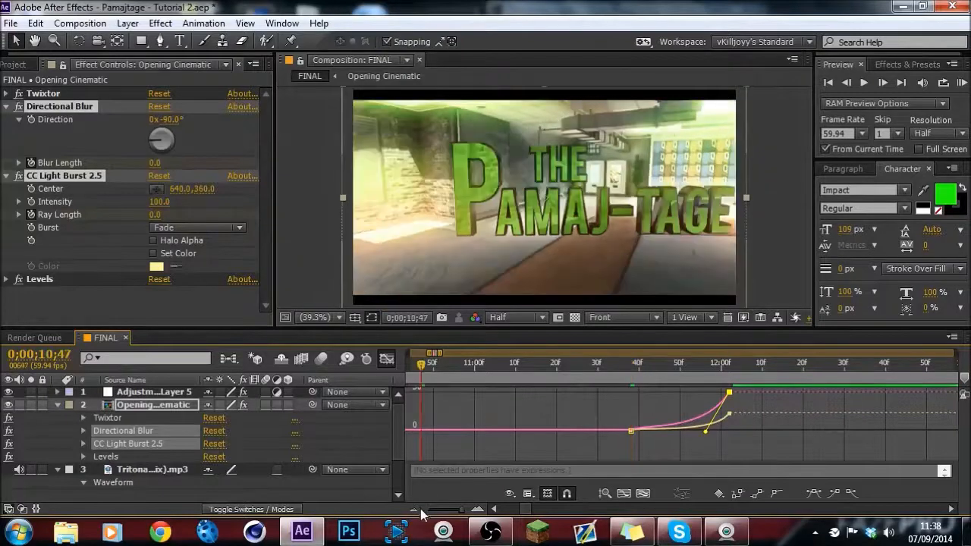
pyautogui.press('-')
pyautogui.moveTo(529, 514); pyautogui.dragTo(520, 513)
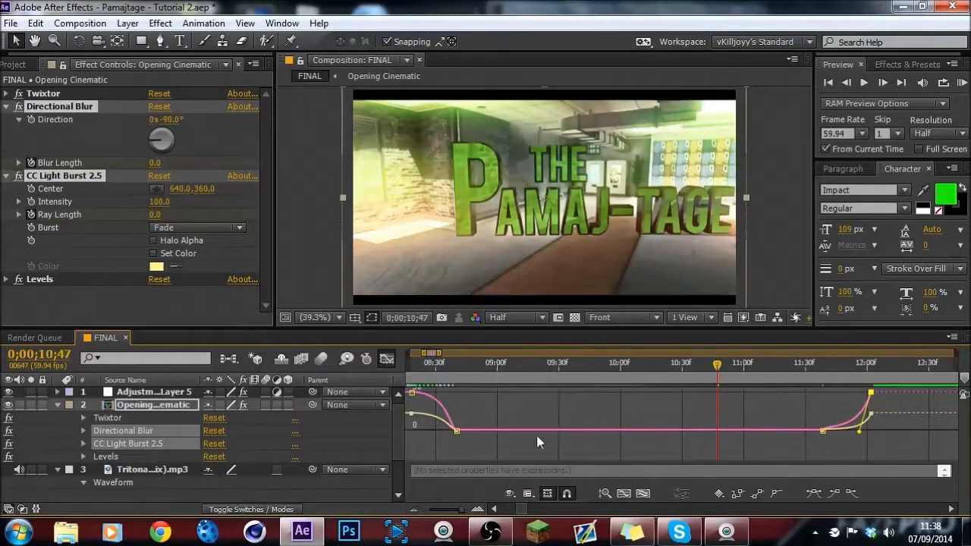
pyautogui.click(557, 365)
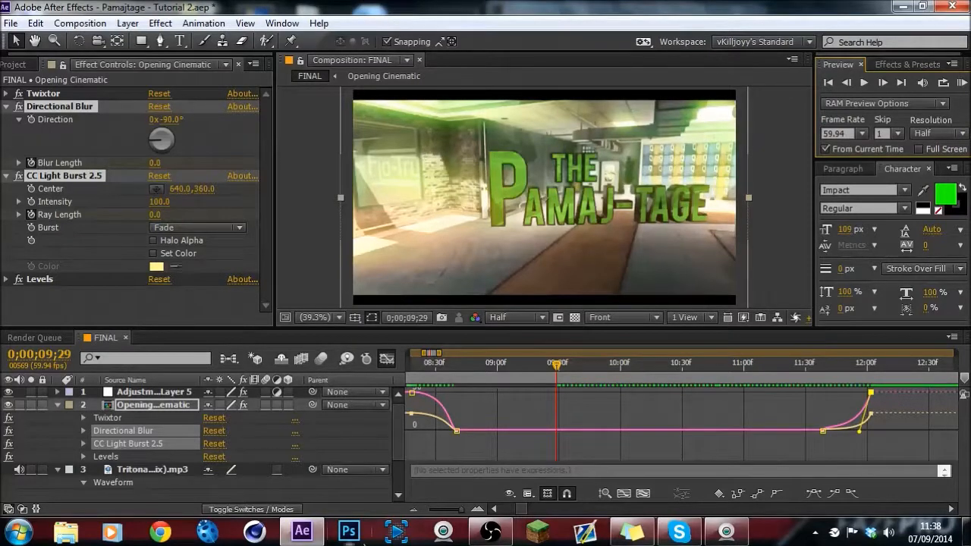
# Step: Collapse the opening cinematic layer and switch the timeline from the Graph Editor back to the layer view
pyautogui.click(58, 404)
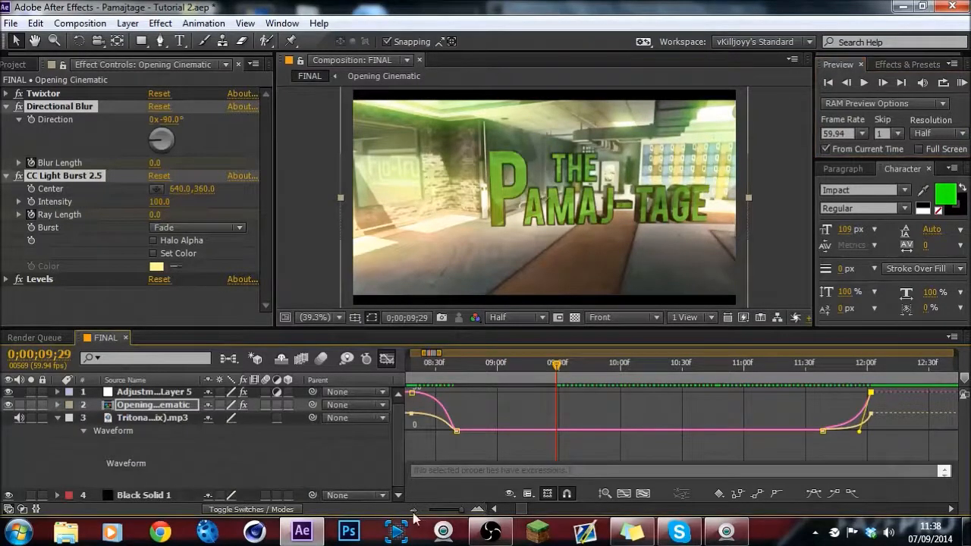
pyautogui.click(388, 359)
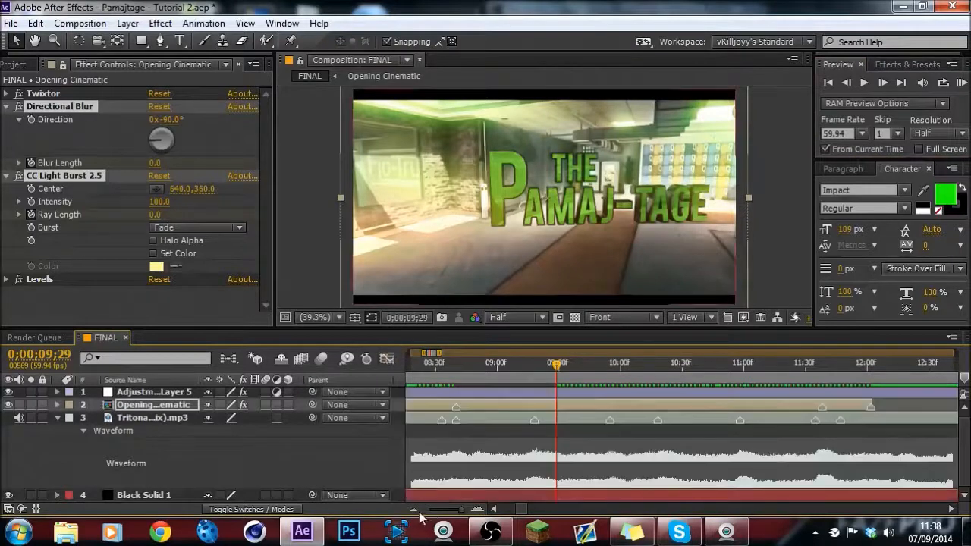
pyautogui.click(415, 510)
pyautogui.moveTo(458, 511); pyautogui.dragTo(504, 513)
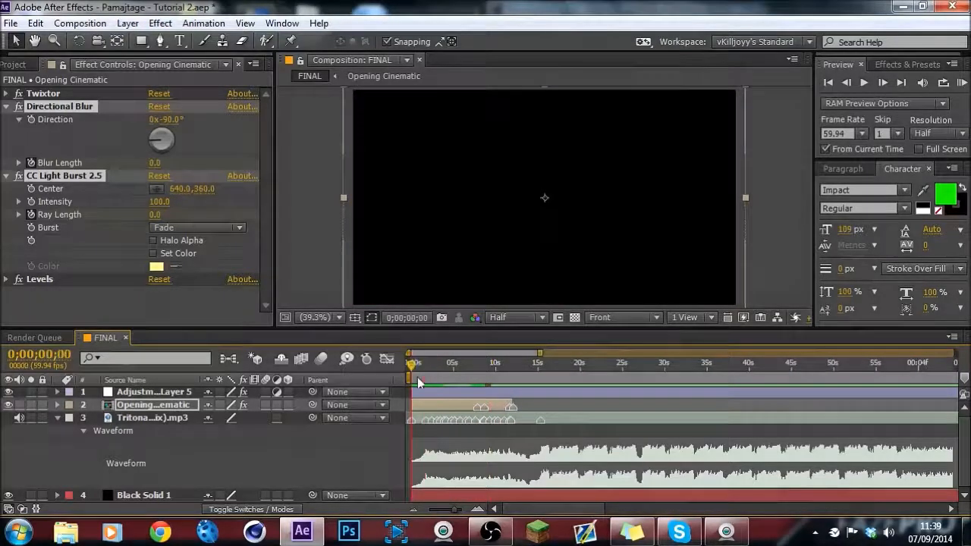
# Step: Preview the FINAL composition with the music from 0;00;00;00
pyautogui.press('Home')
pyautogui.click(476, 508)
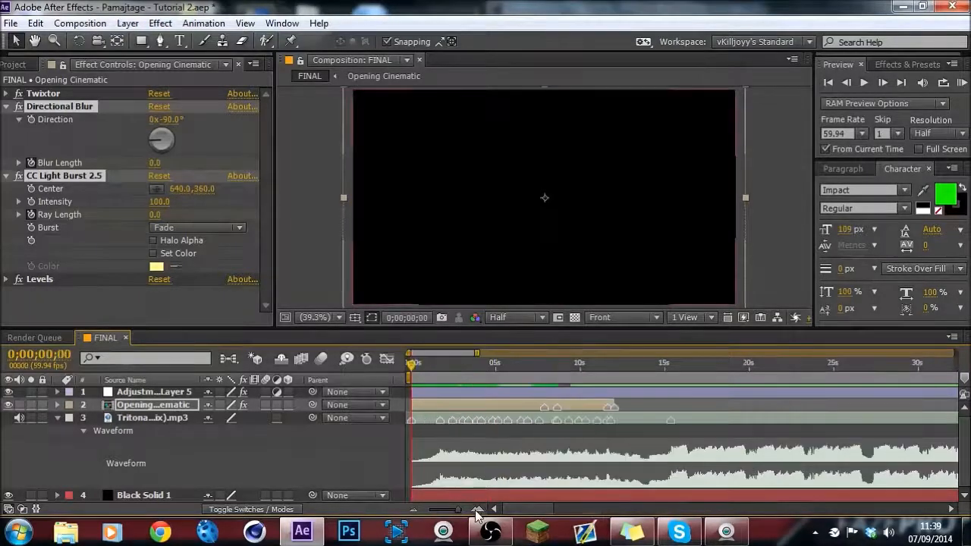
pyautogui.click(476, 509)
pyautogui.click(962, 84)
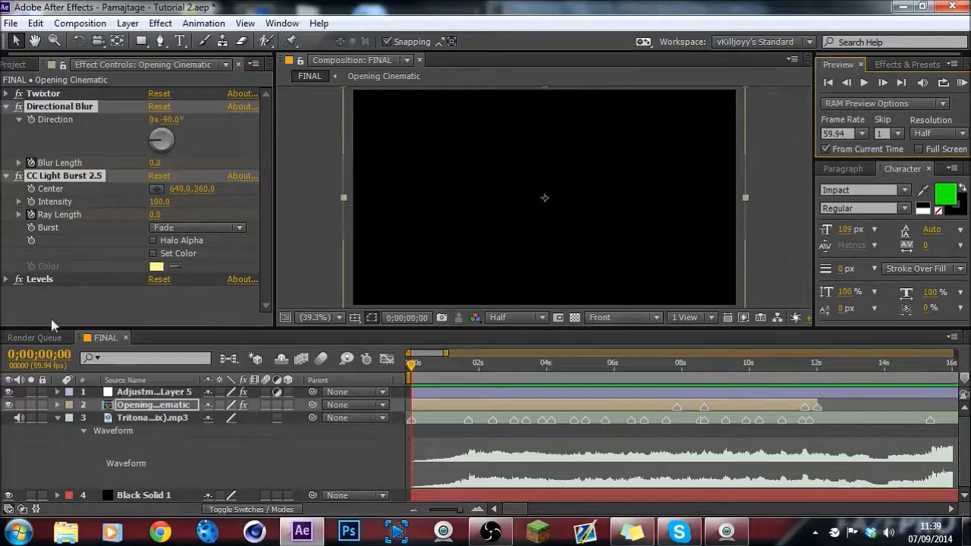
# Step: Collapse the opening cinematic's Directional Blur and CC Light Burst 2.5 settings and move the current time to 0;00;09;53
pyautogui.click(129, 405)
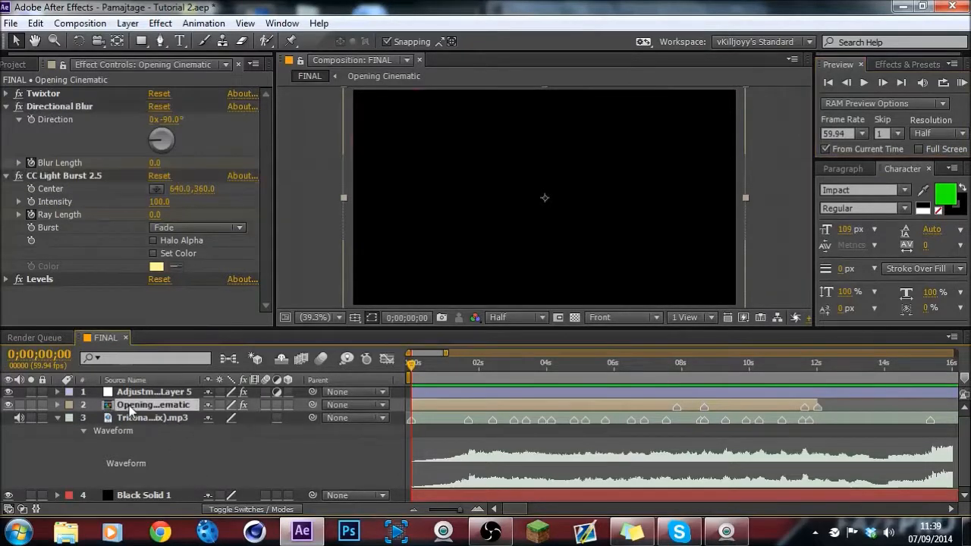
pyautogui.click(6, 106)
pyautogui.click(6, 120)
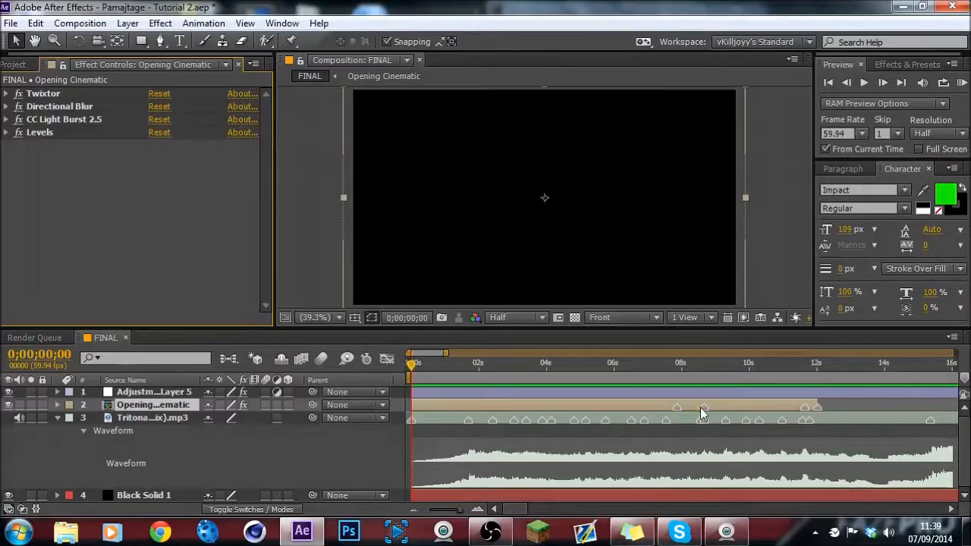
pyautogui.moveTo(719, 363); pyautogui.dragTo(746, 363)
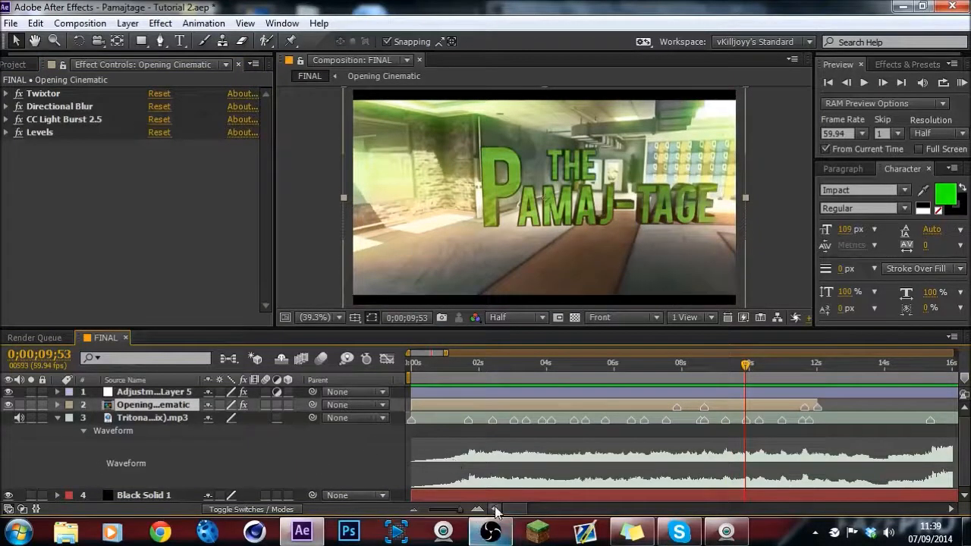
pyautogui.moveTo(509, 511); pyautogui.dragTo(515, 510)
# Step: Expand the For tut folder among the project items and open the BALLISTA QUAD GRIND OPENEr composition
pyautogui.click(21, 65)
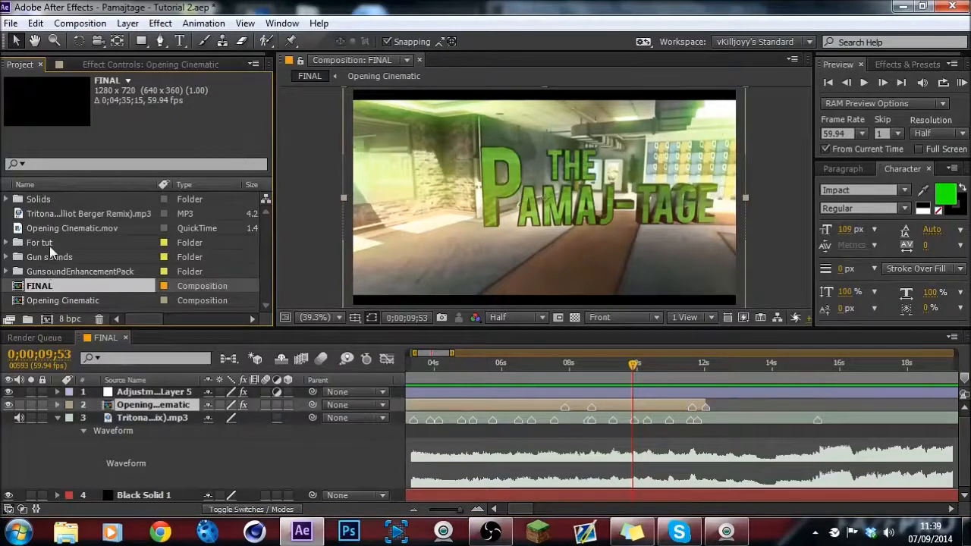
pyautogui.click(49, 244)
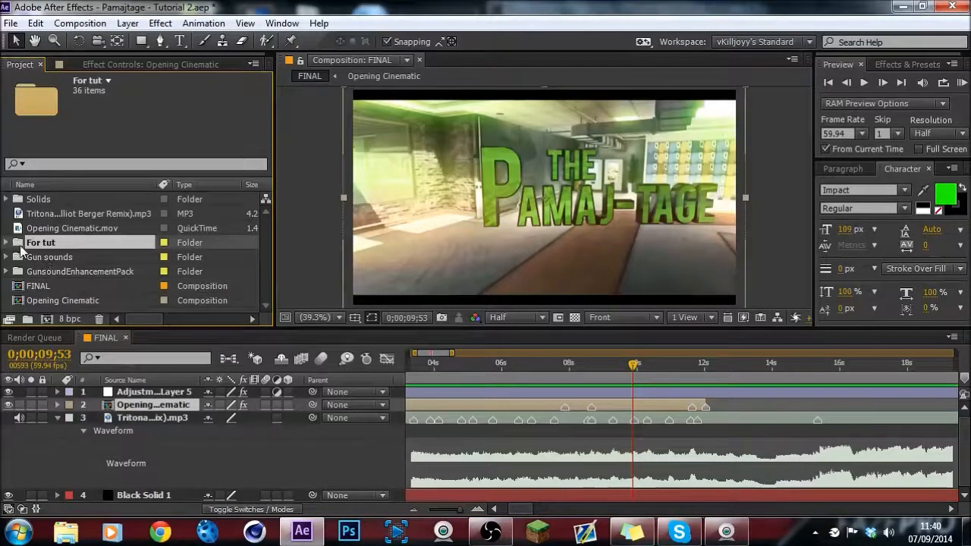
pyautogui.click(7, 242)
pyautogui.scroll(-1, 10, 222)
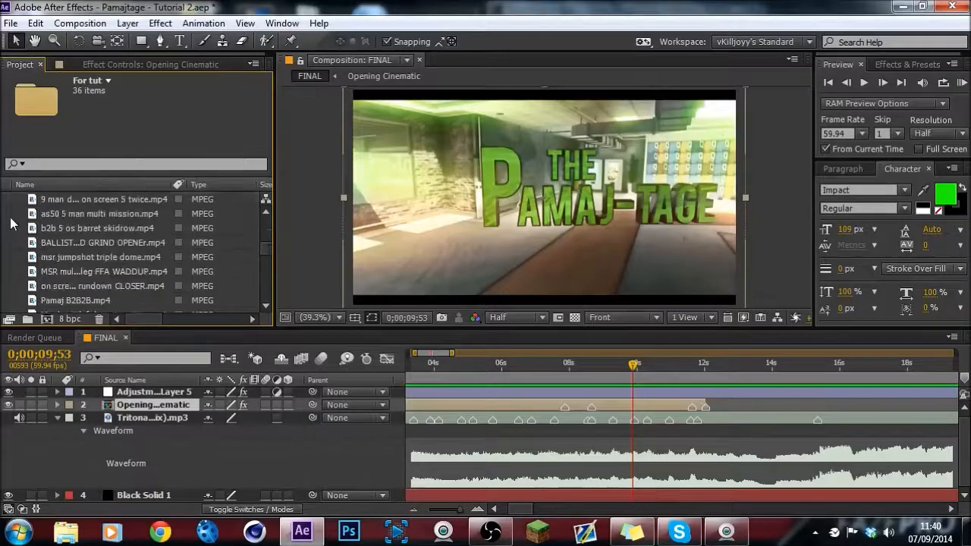
pyautogui.scroll(-3, 11, 223)
pyautogui.scroll(-4, 39, 216)
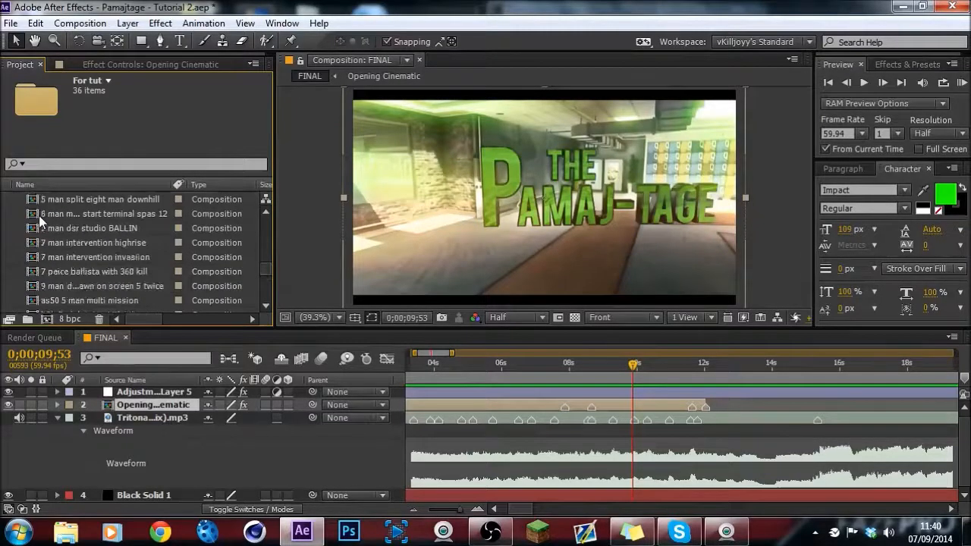
pyautogui.doubleClick(91, 244)
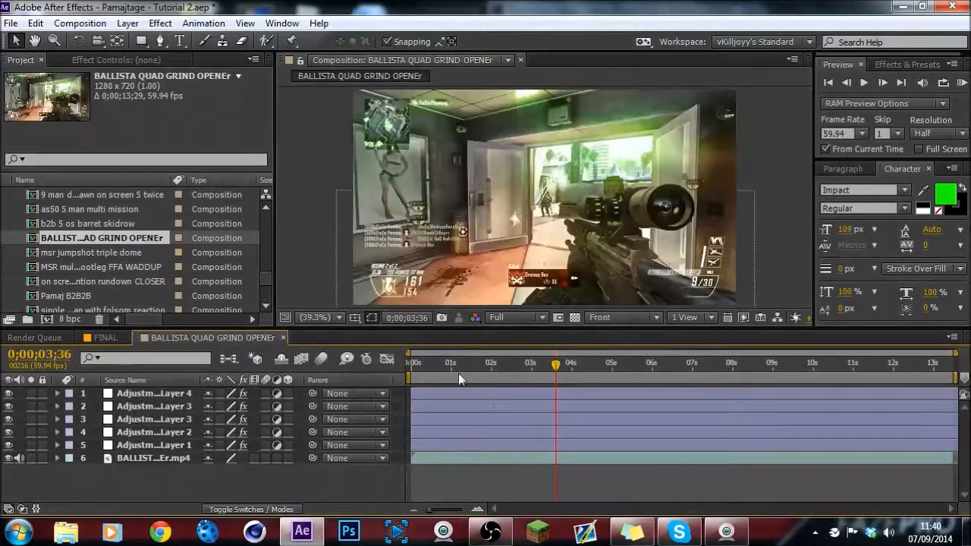
# Step: Scrub the BALLISTA QUAD GRIND OPENEr clip back to 0;00;00;25 to examine its opening gameplay
pyautogui.moveTo(556, 365); pyautogui.dragTo(546, 365)
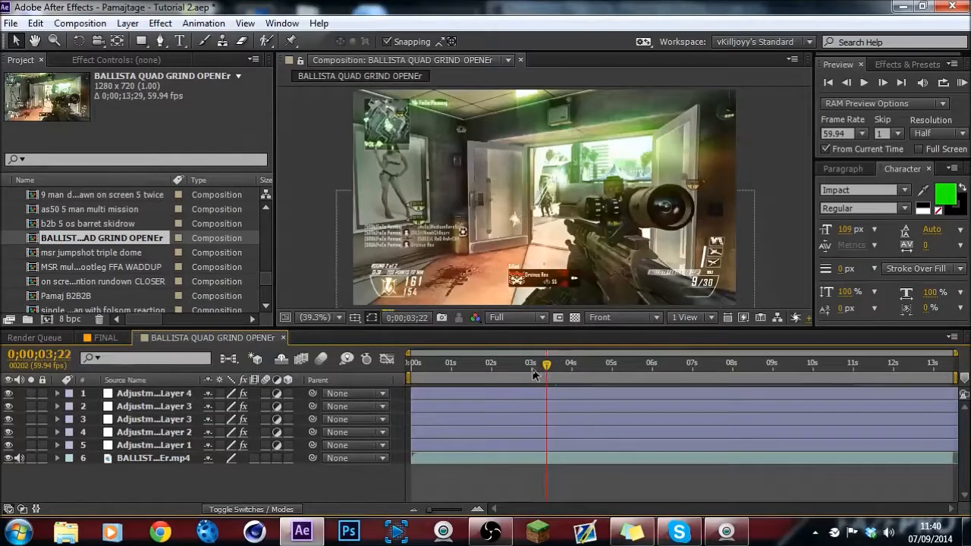
pyautogui.click(532, 367)
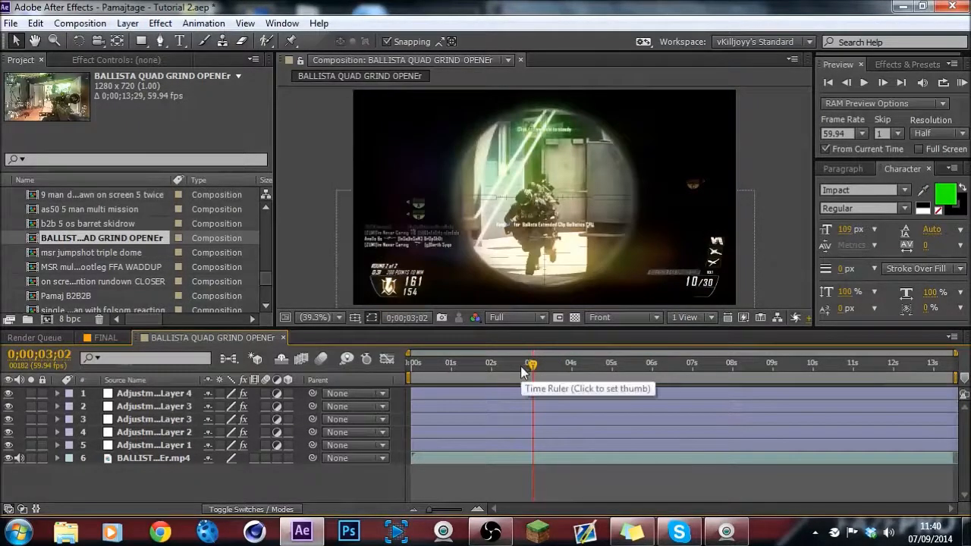
pyautogui.moveTo(528, 367); pyautogui.dragTo(508, 368)
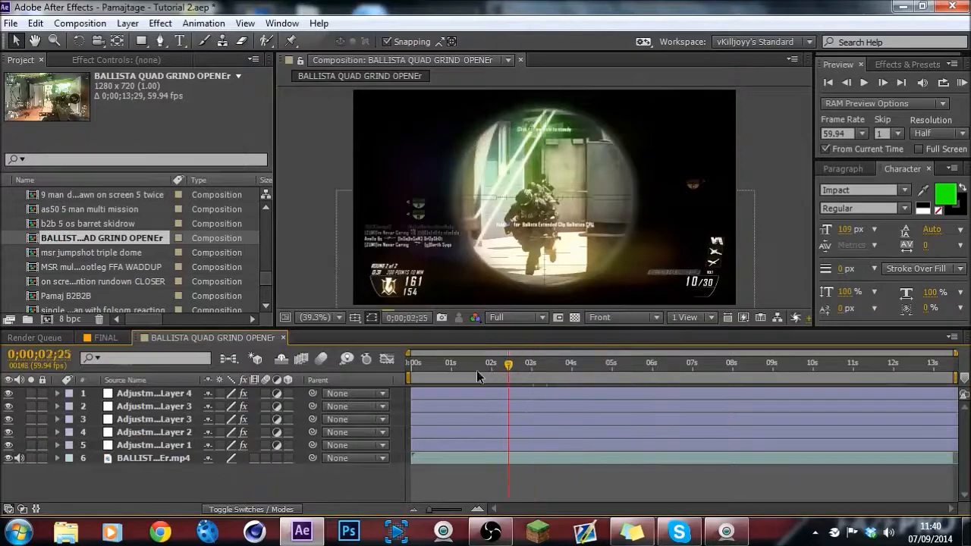
pyautogui.click(481, 370)
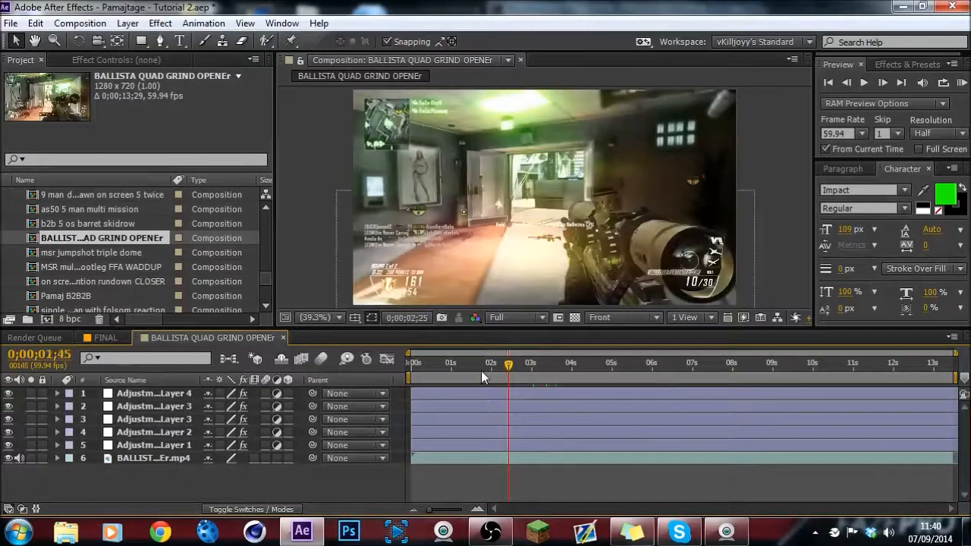
pyautogui.moveTo(481, 371); pyautogui.dragTo(458, 369)
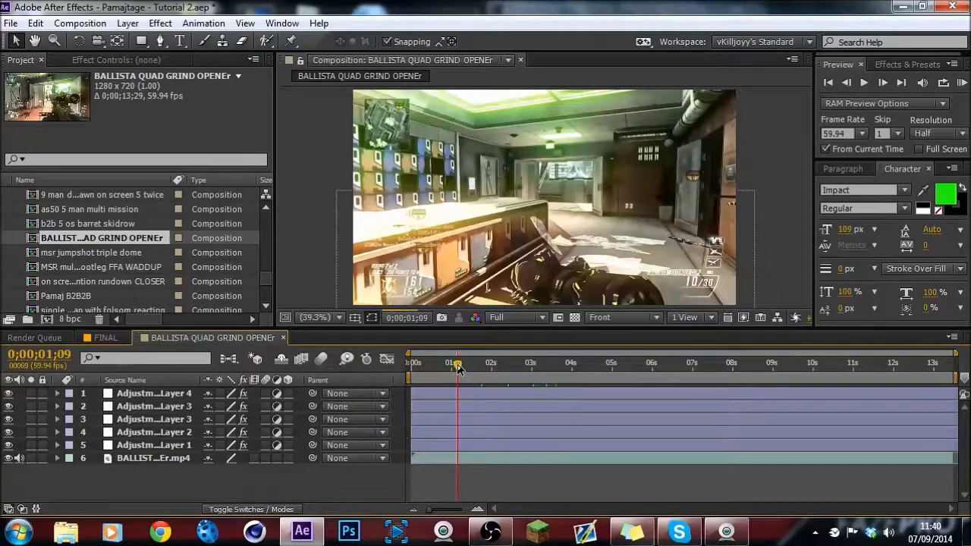
pyautogui.moveTo(457, 367); pyautogui.dragTo(447, 367)
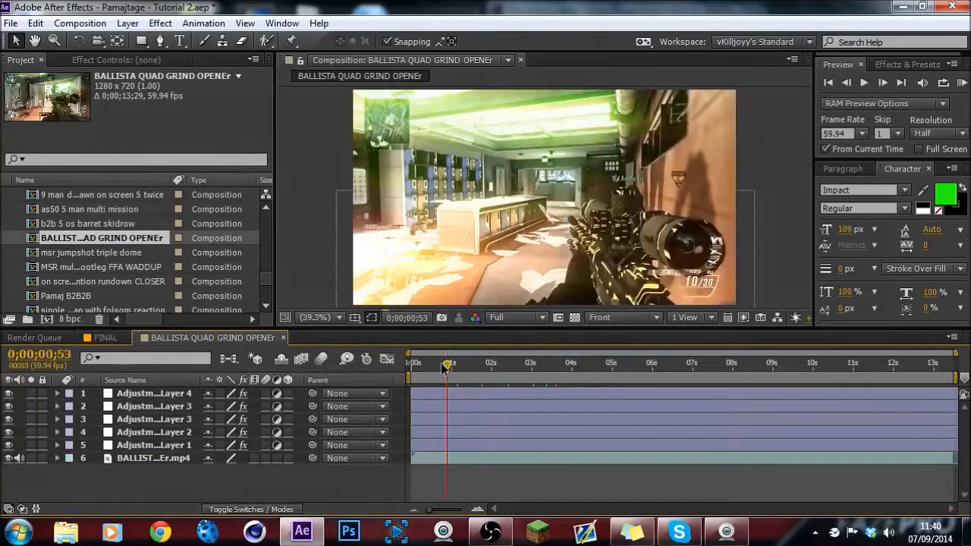
pyautogui.click(429, 366)
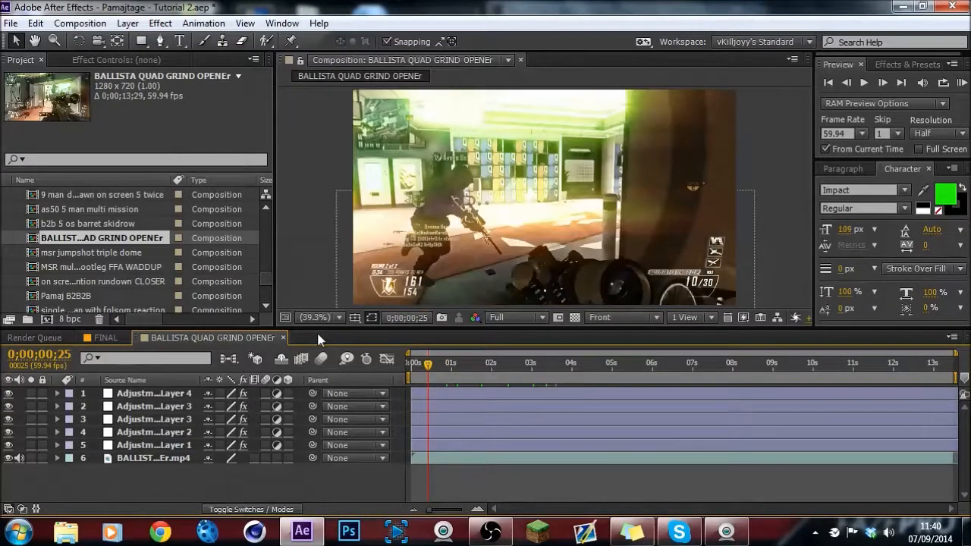
# Step: Return to the FINAL composition and save the project
pyautogui.click(94, 338)
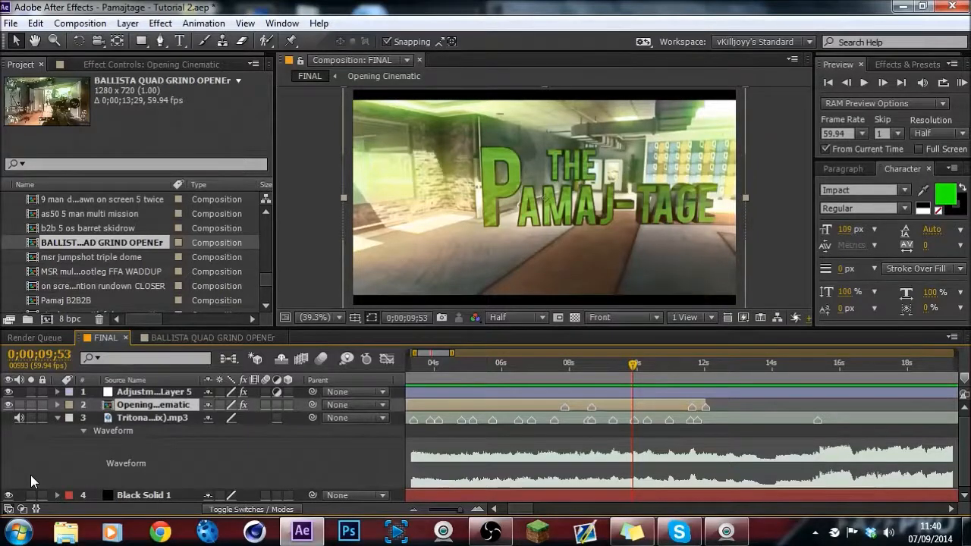
pyautogui.hotkey('ctrl', 's')
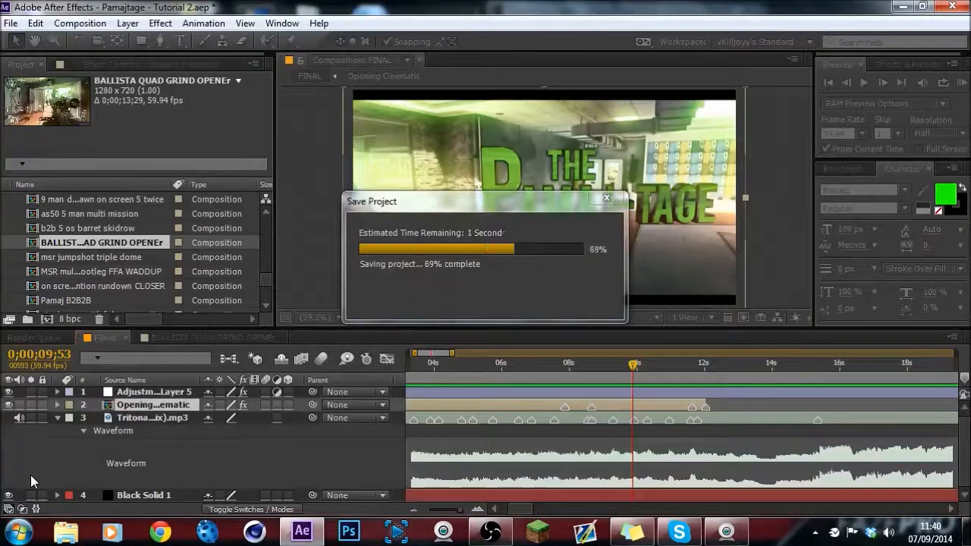